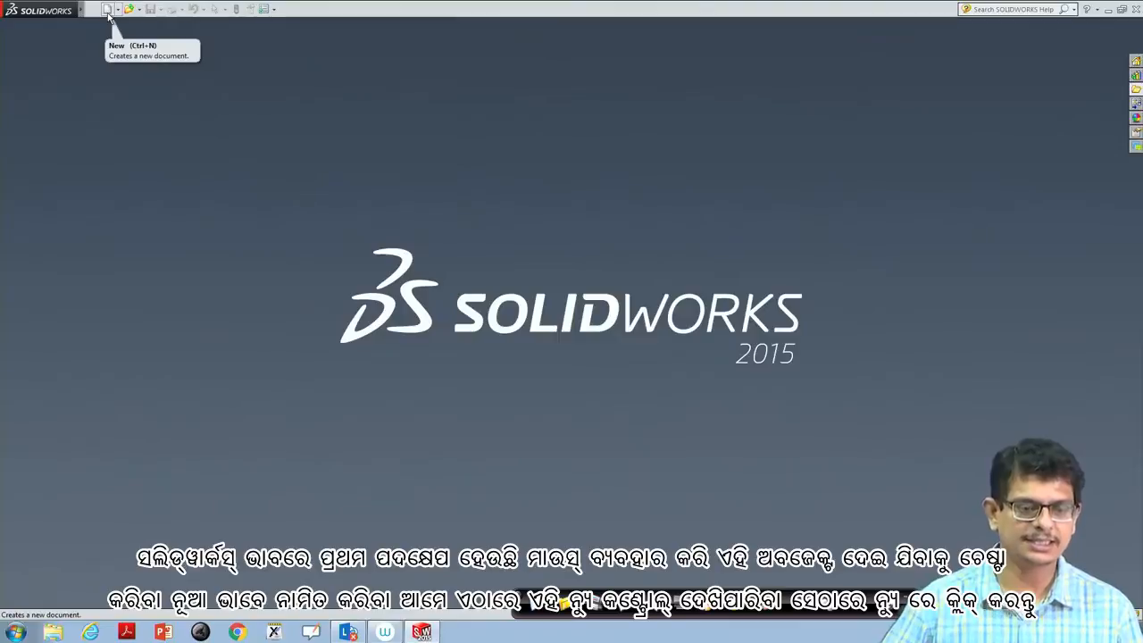
pyautogui.click(94, 10)
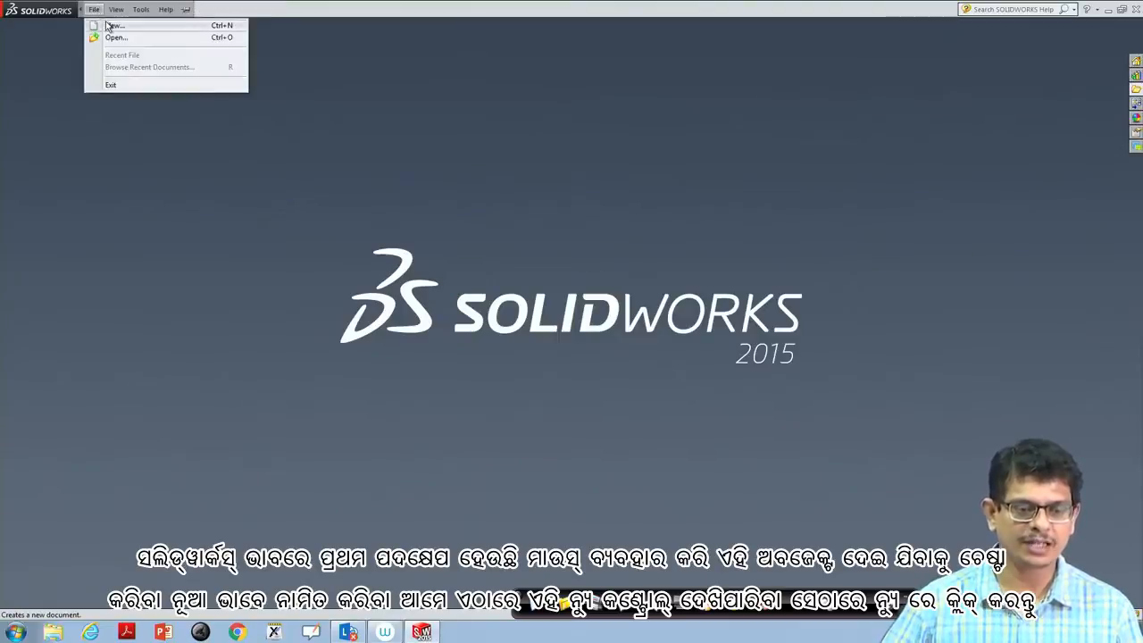
pyautogui.click(112, 26)
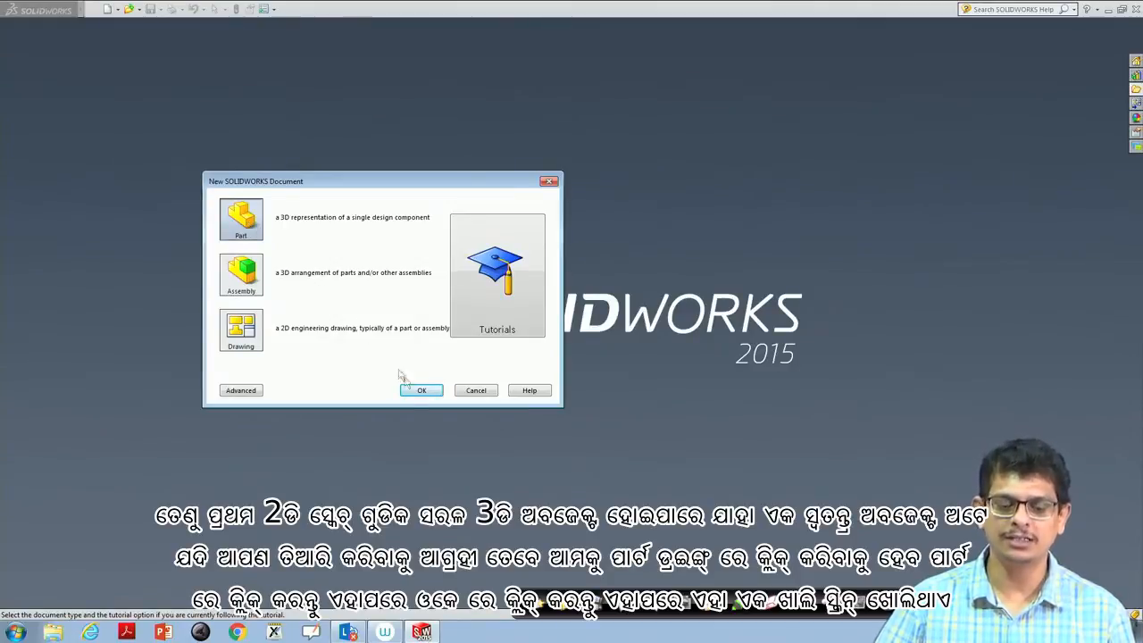
pyautogui.click(416, 394)
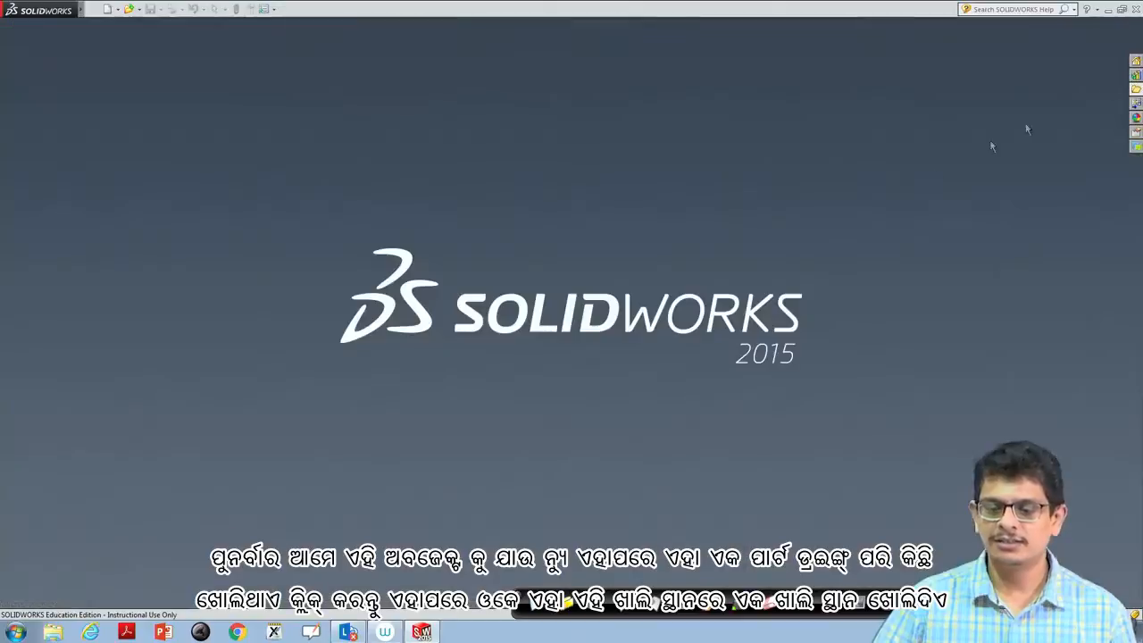
pyautogui.click(1132, 72)
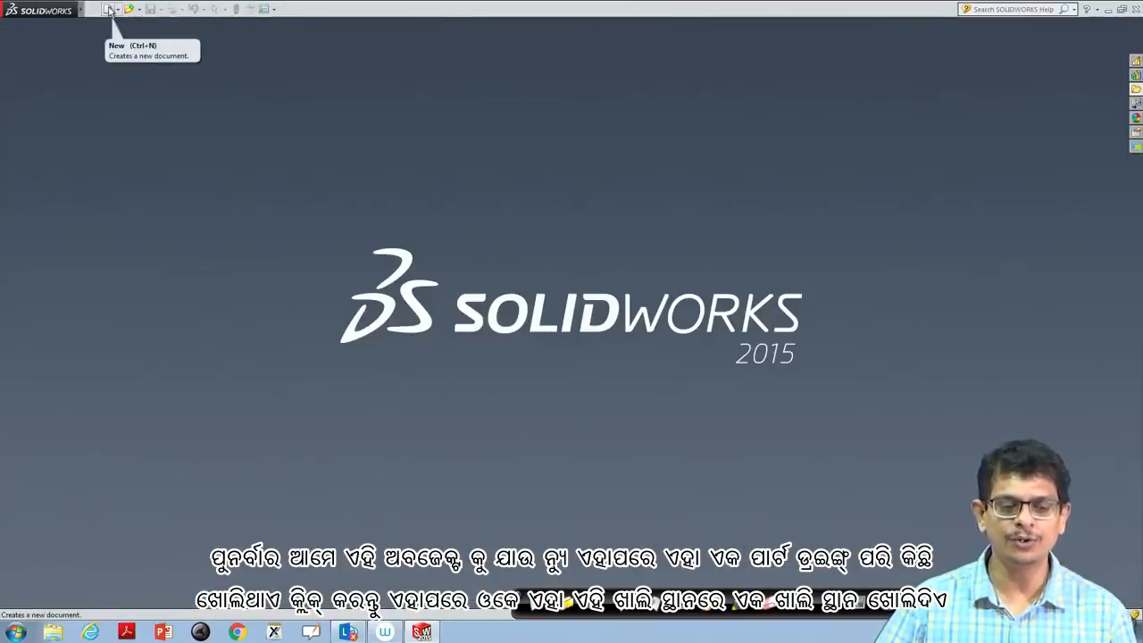
# - Create a new part document
pyautogui.click(109, 11)
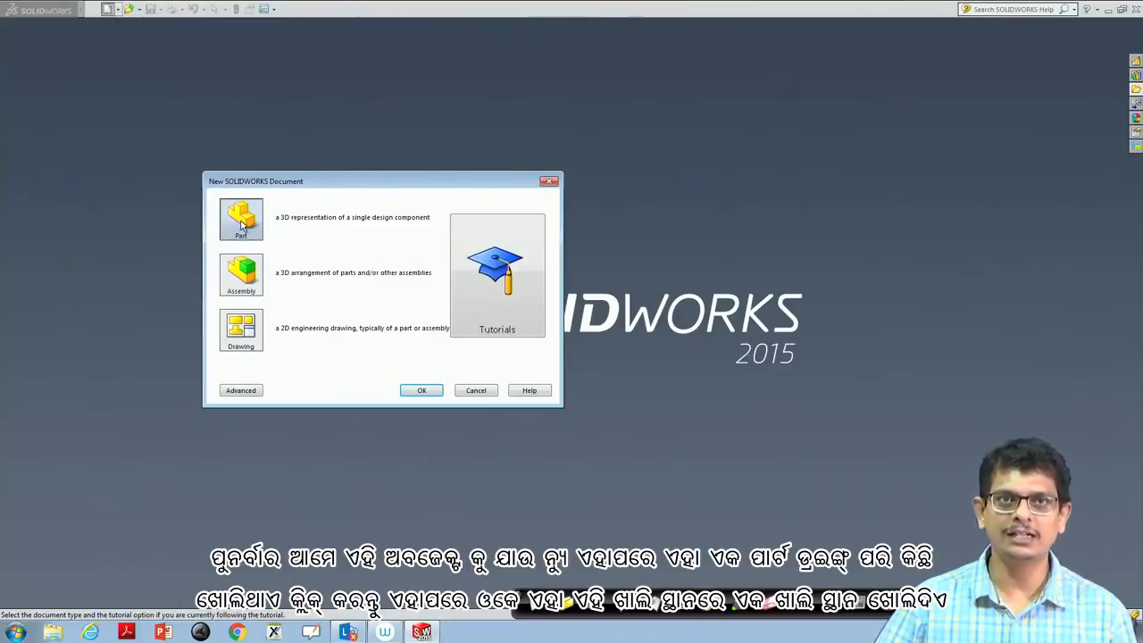
pyautogui.click(420, 390)
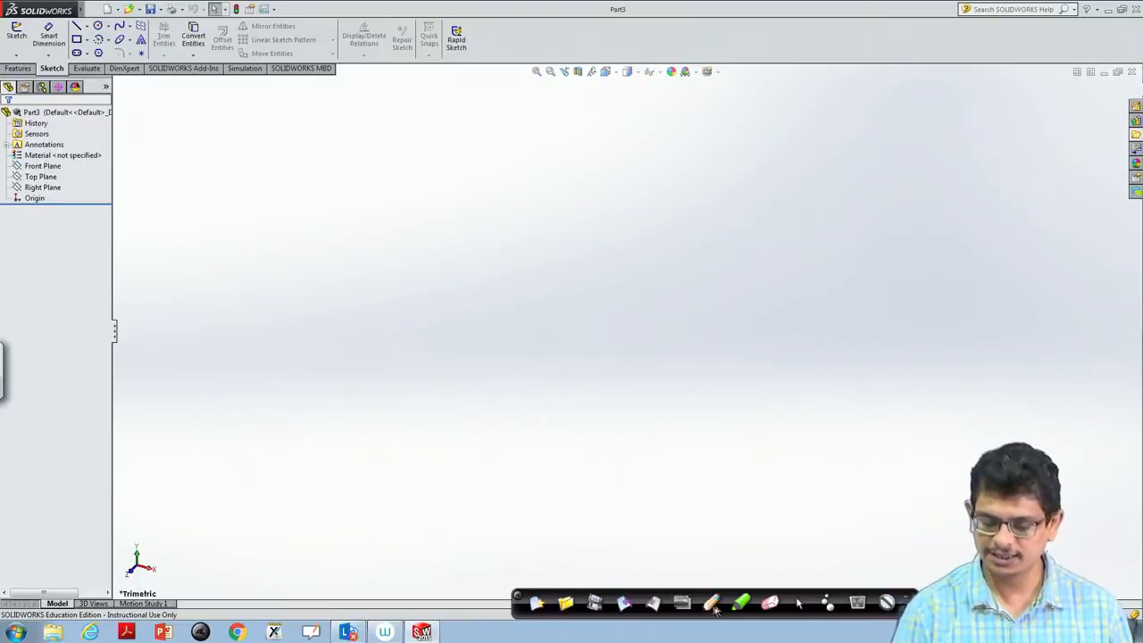
pyautogui.click(712, 607)
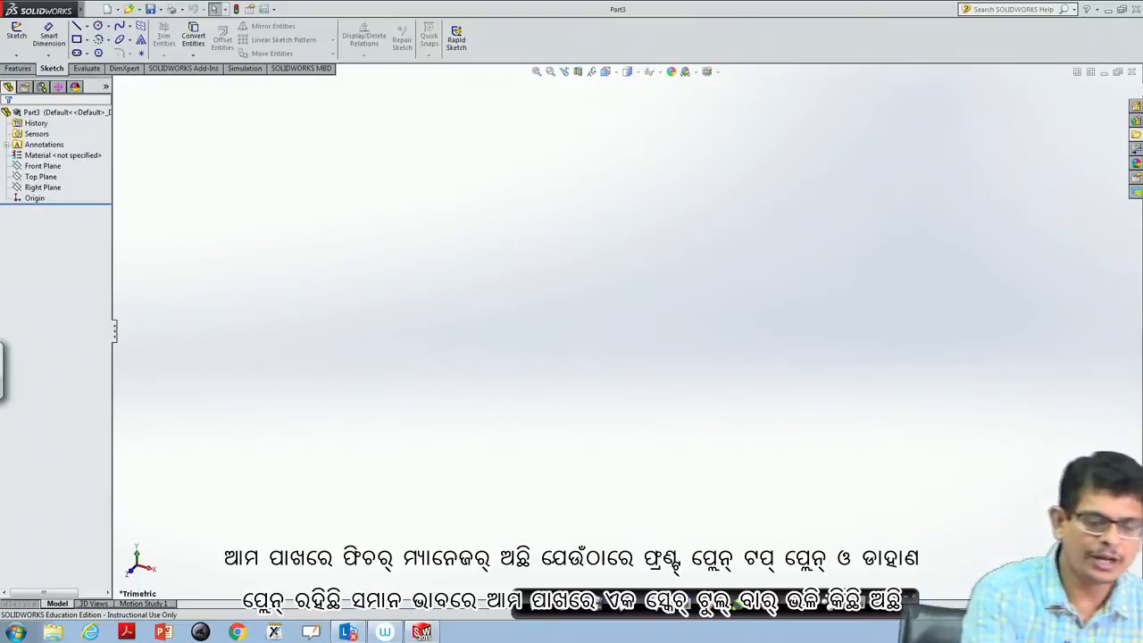
pyautogui.moveTo(59, 140)
pyautogui.mouseDown()
pyautogui.moveTo(20, 150)
pyautogui.moveTo(7, 189)
pyautogui.moveTo(92, 175)
pyautogui.moveTo(50, 131)
pyautogui.mouseUp()
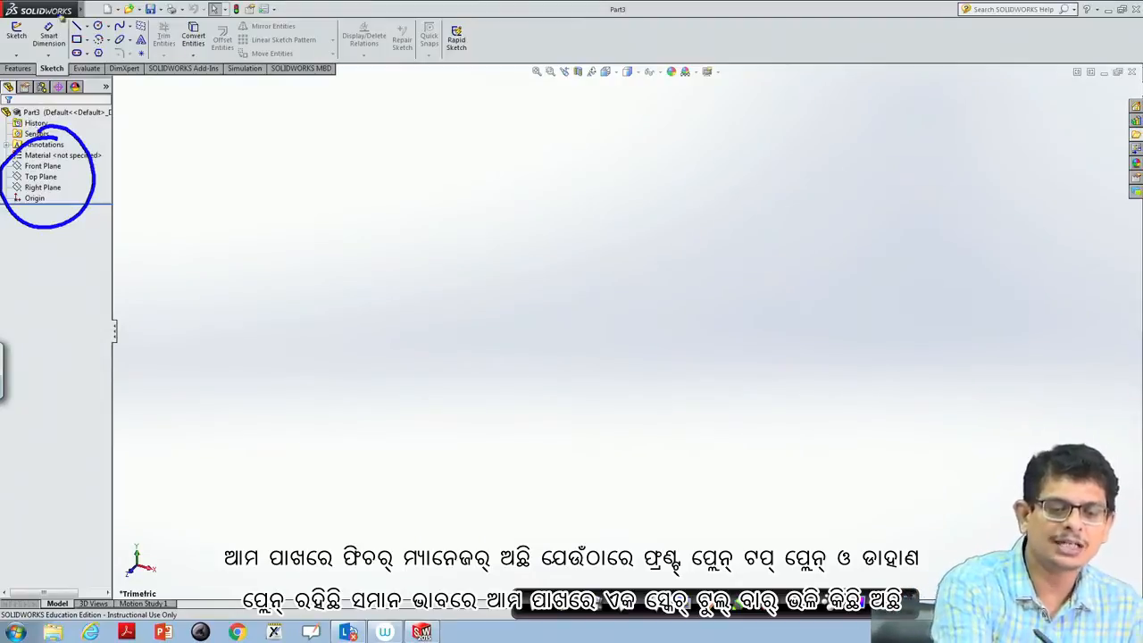
pyautogui.moveTo(59, 14)
pyautogui.mouseDown()
pyautogui.moveTo(27, 8)
pyautogui.moveTo(39, 68)
pyautogui.moveTo(230, 80)
pyautogui.moveTo(403, 73)
pyautogui.moveTo(454, 13)
pyautogui.moveTo(22, 9)
pyautogui.mouseUp()
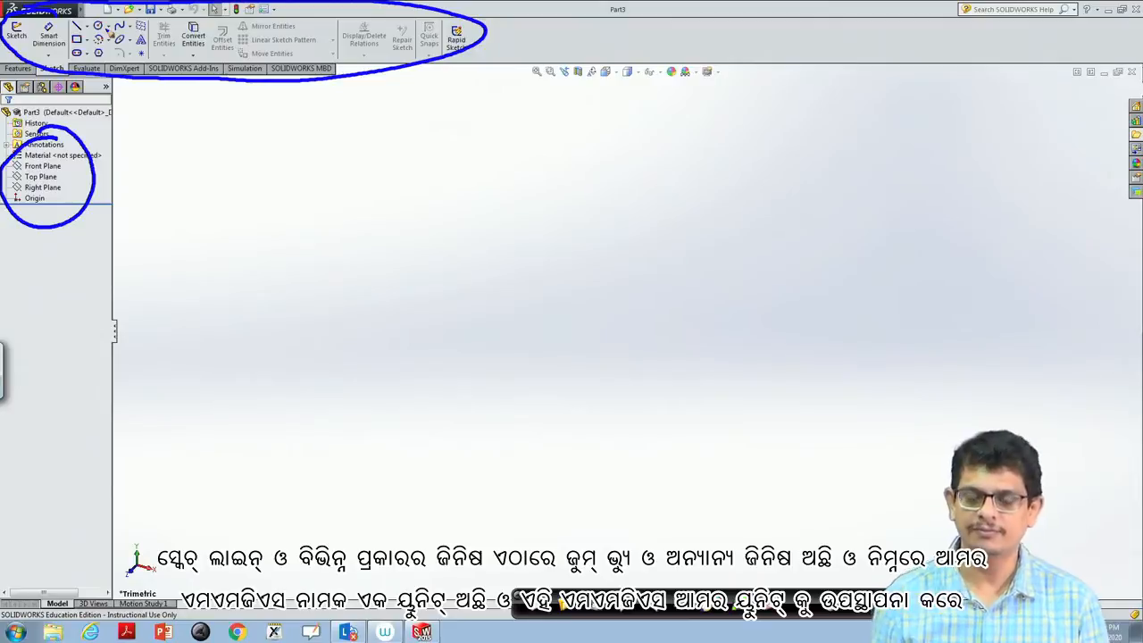
pyautogui.moveTo(590, 47)
pyautogui.mouseDown()
pyautogui.moveTo(527, 52)
pyautogui.moveTo(563, 102)
pyautogui.moveTo(694, 110)
pyautogui.moveTo(728, 46)
pyautogui.moveTo(556, 49)
pyautogui.mouseUp()
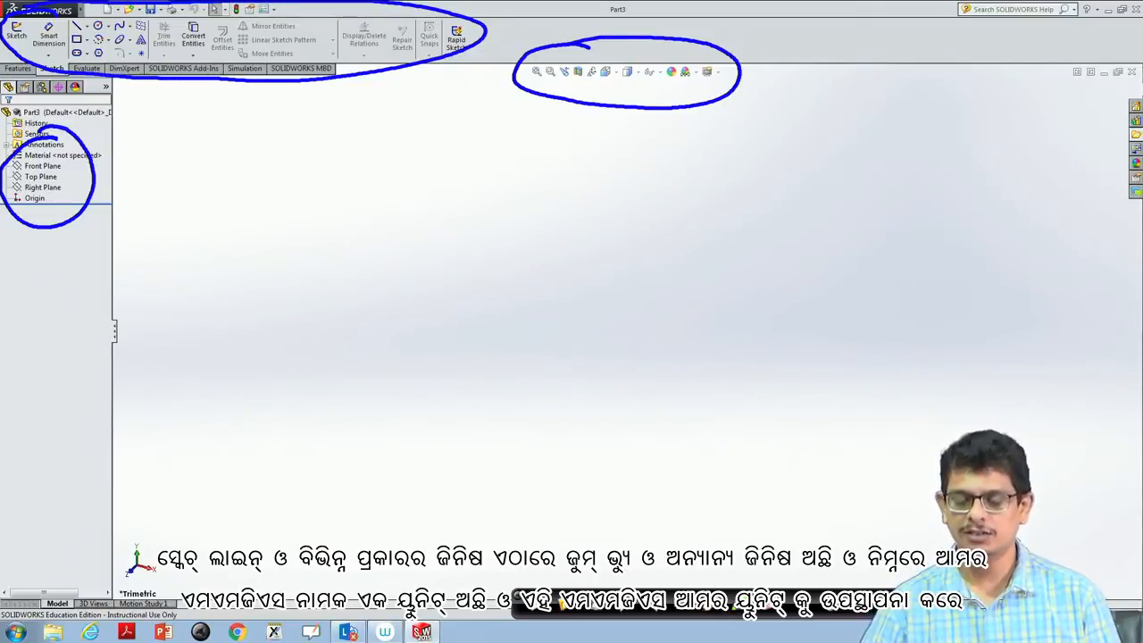
pyautogui.click(539, 602)
pyautogui.click(799, 605)
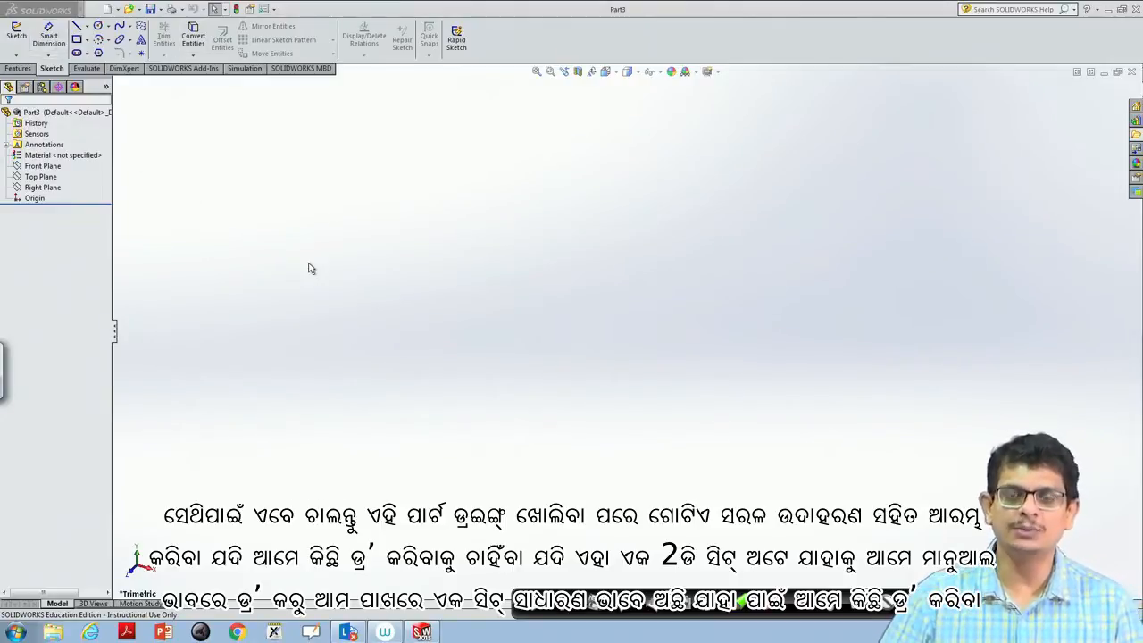
# - Preview the orientation of the Top, Front and Right planes in the empty part
pyautogui.click(52, 177)
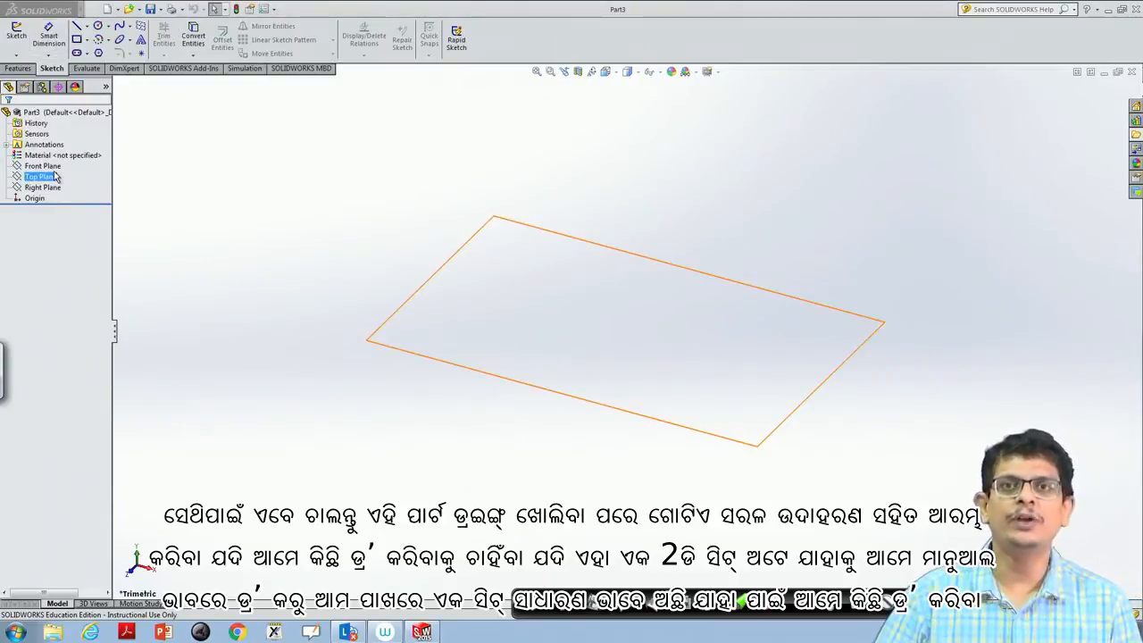
pyautogui.click(52, 169)
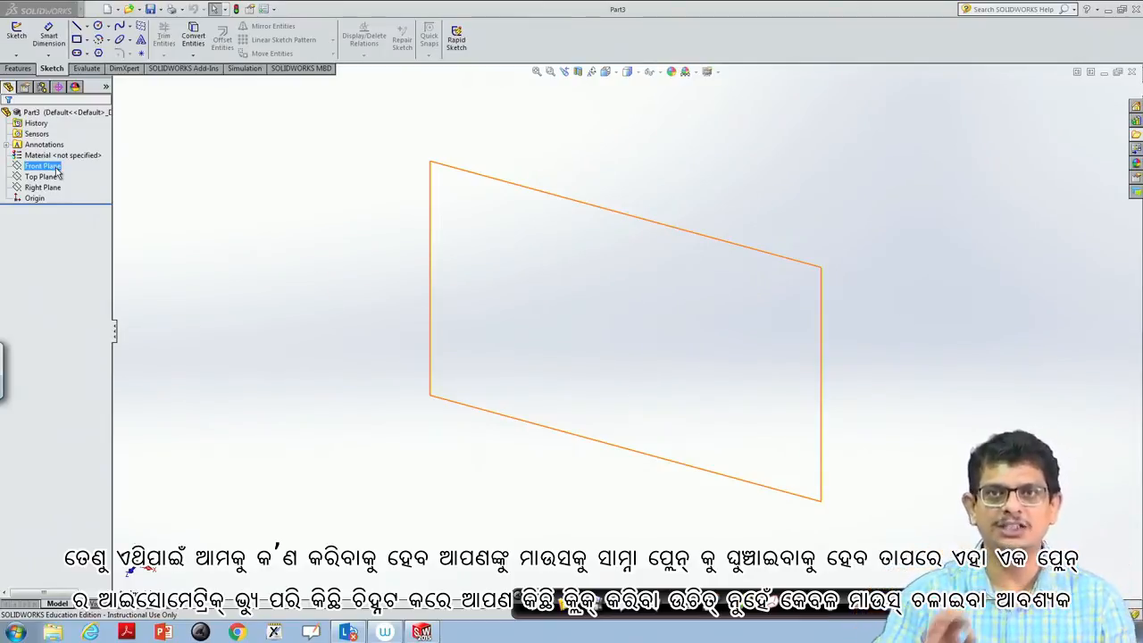
pyautogui.moveTo(43, 179)
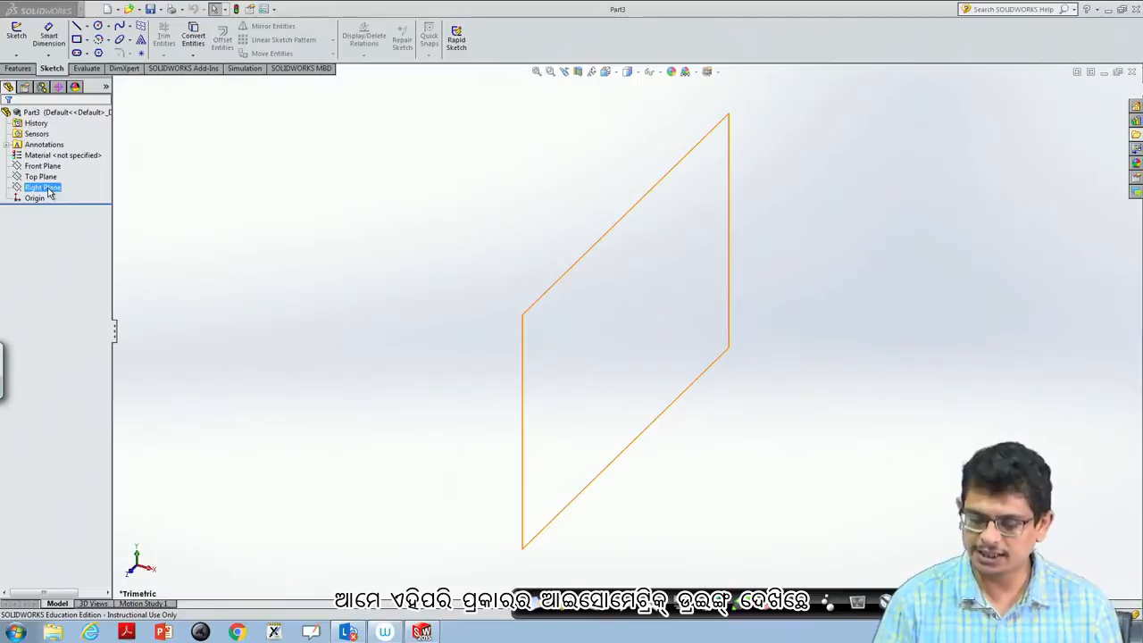
pyautogui.click(713, 613)
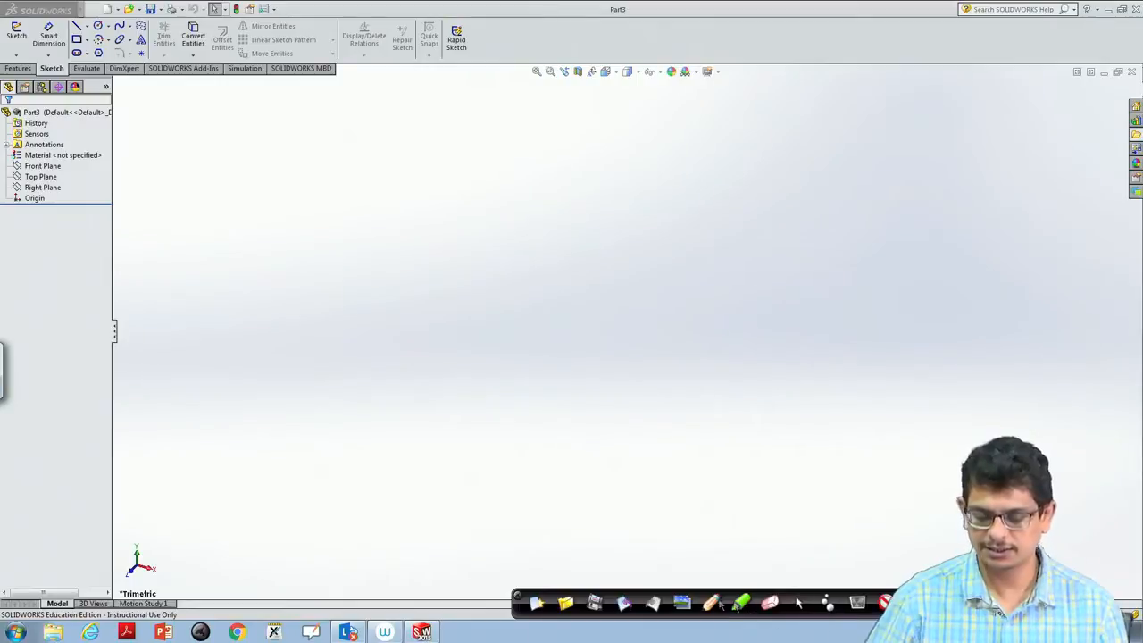
pyautogui.click(798, 603)
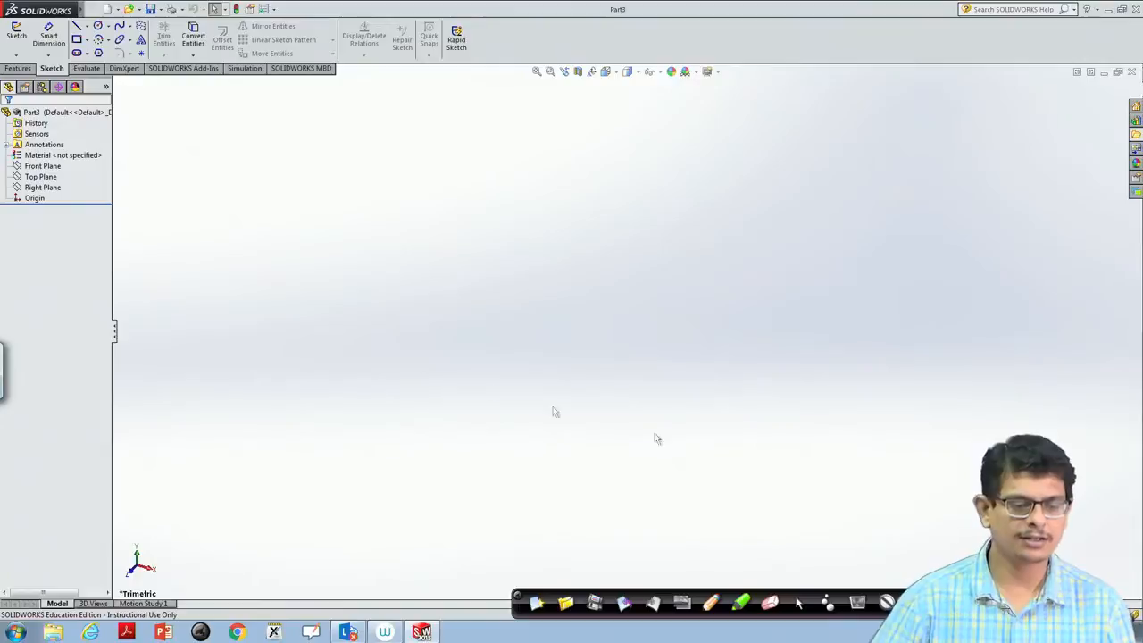
# - Orient the view normal to the Front Plane and flip it to the plane's reverse side
pyautogui.click(38, 178)
pyautogui.click(39, 168)
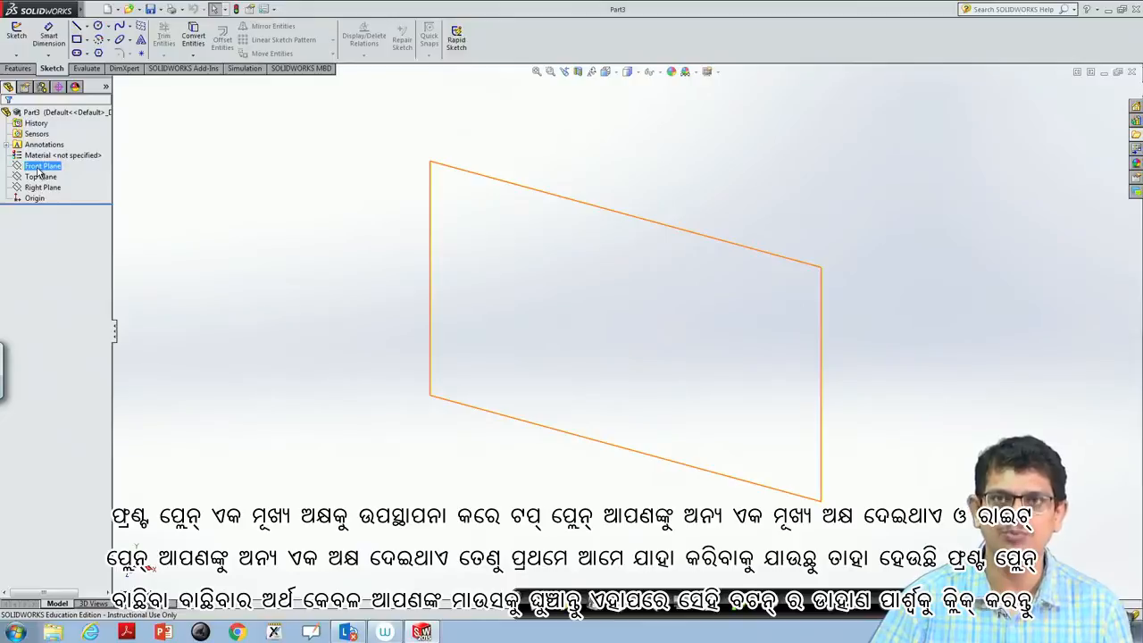
pyautogui.rightClick(38, 168)
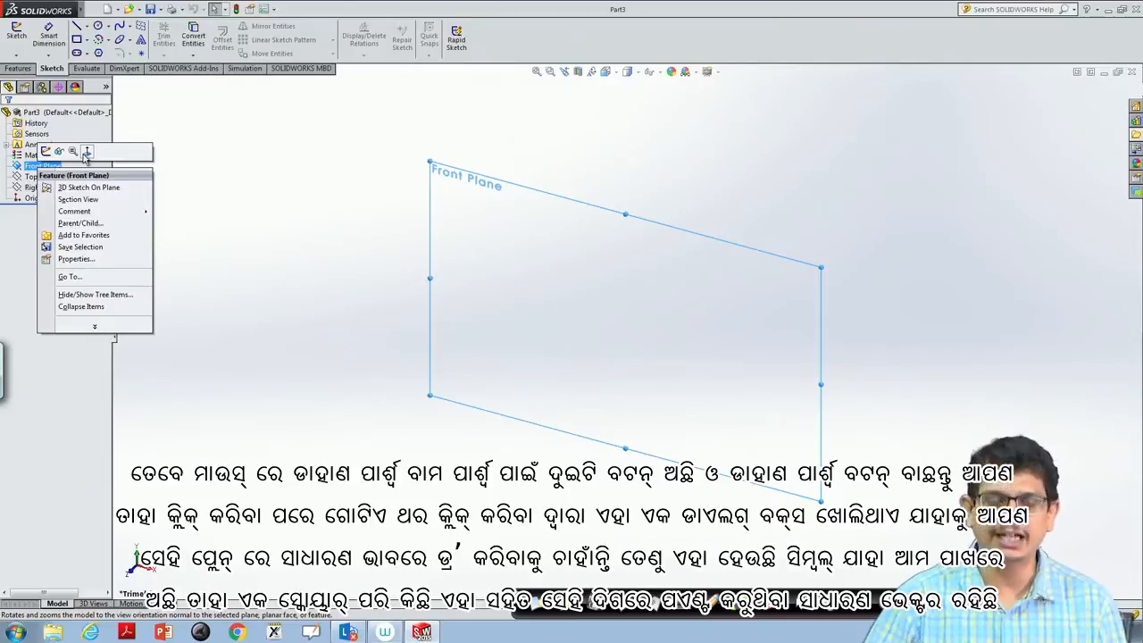
pyautogui.click(86, 152)
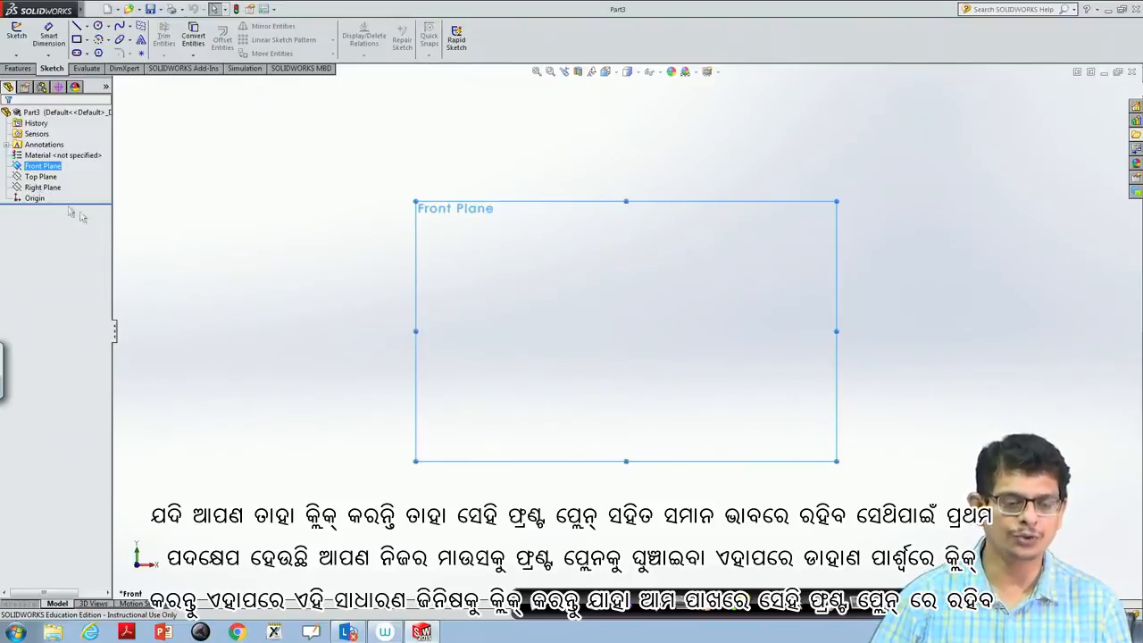
pyautogui.rightClick(44, 170)
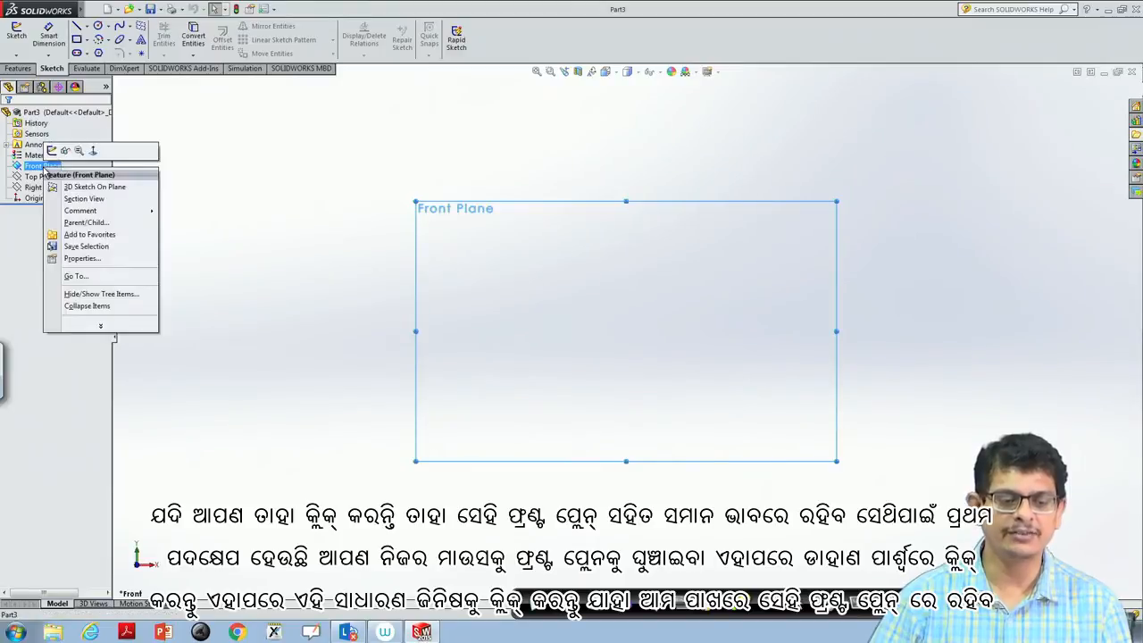
pyautogui.click(94, 152)
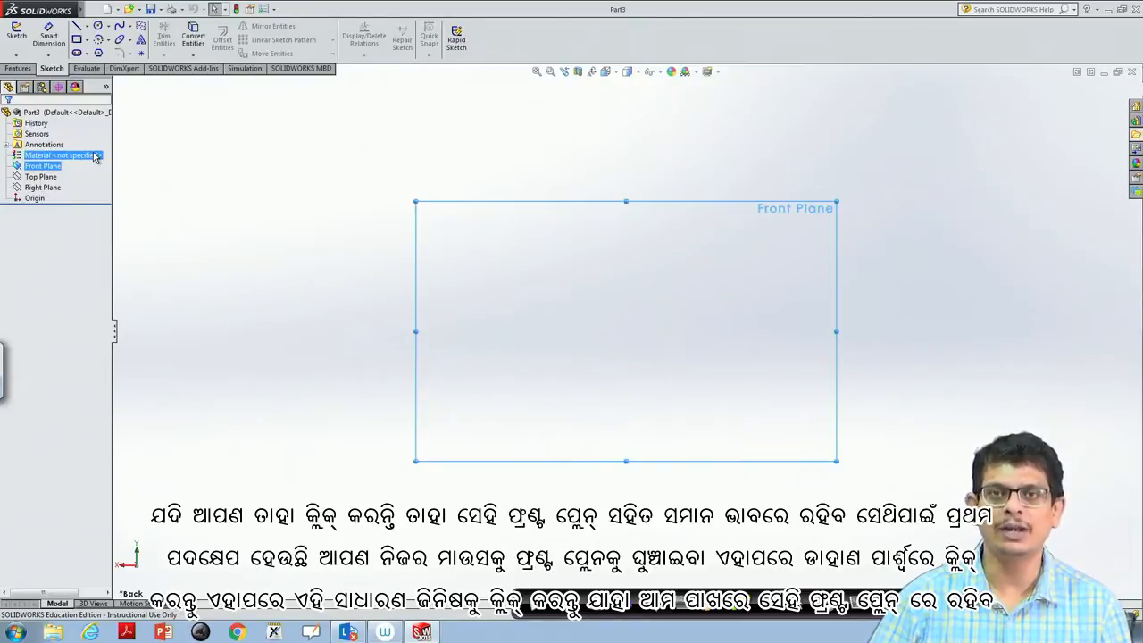
# - Orient the view normal to the Top Plane
pyautogui.click(42, 177)
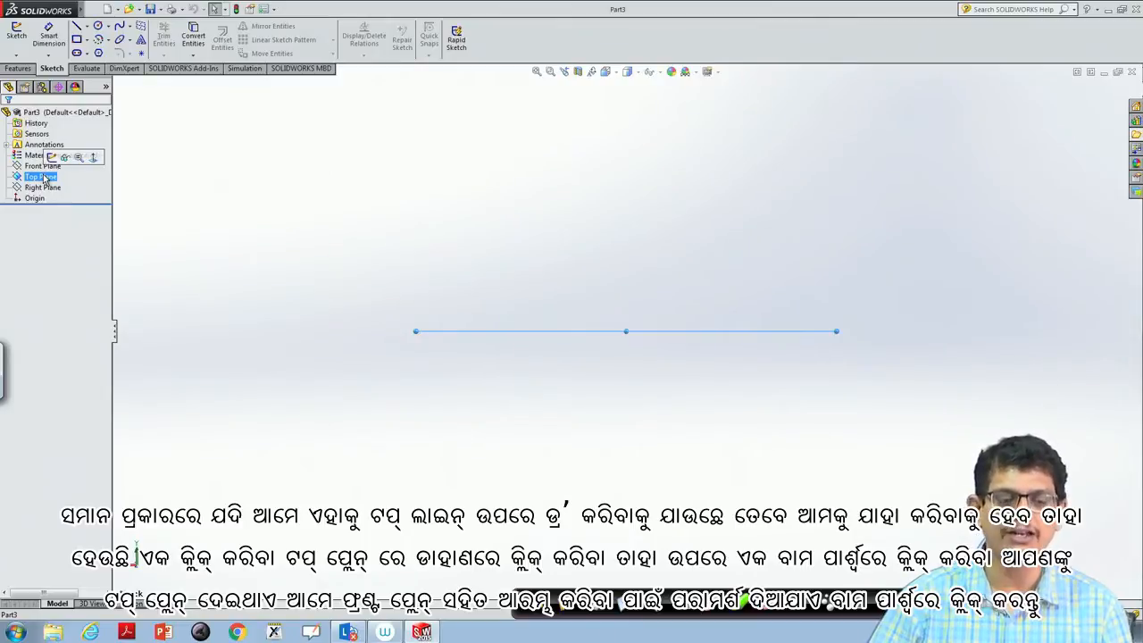
pyautogui.click(94, 158)
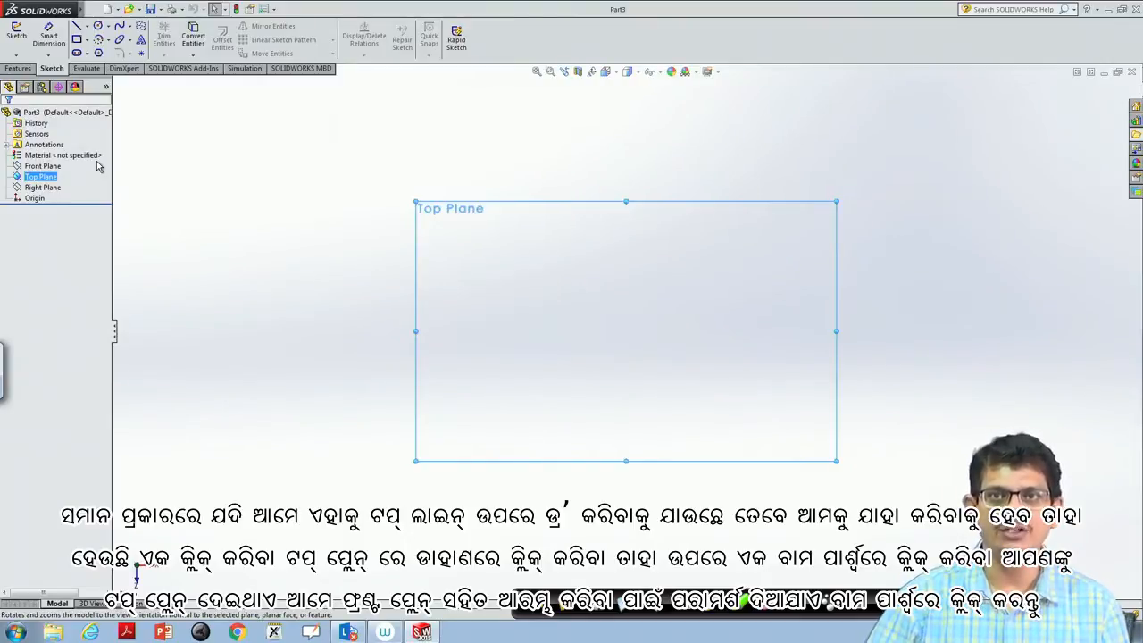
# - Sketch a horizontal line about 51 mm long on the Front Plane, left of the origin and level with it
pyautogui.click(41, 167)
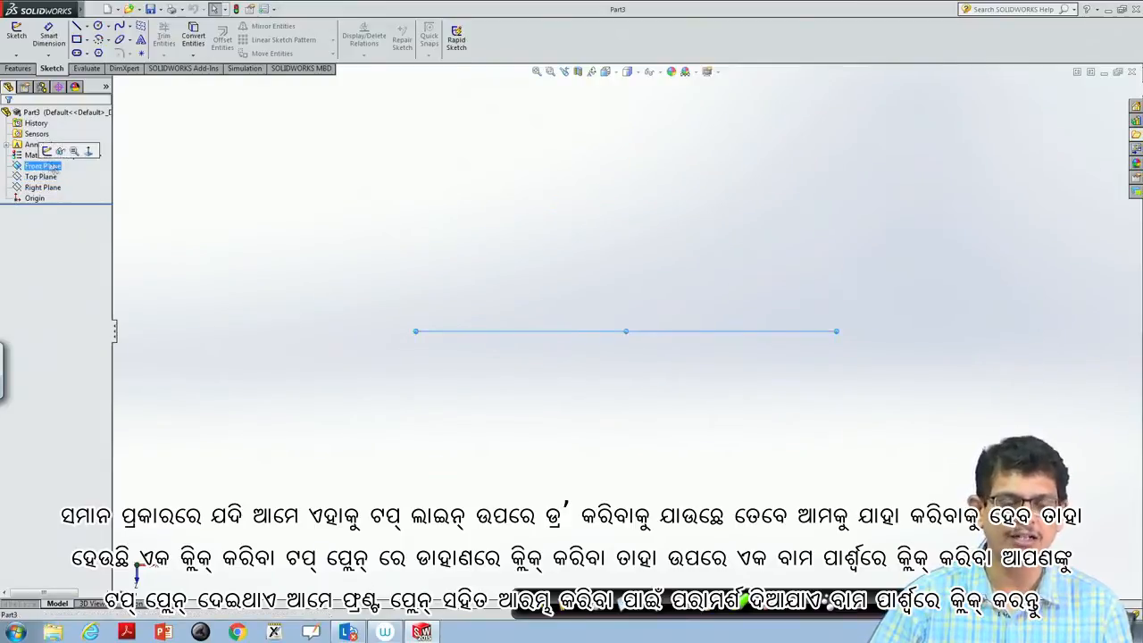
pyautogui.click(88, 152)
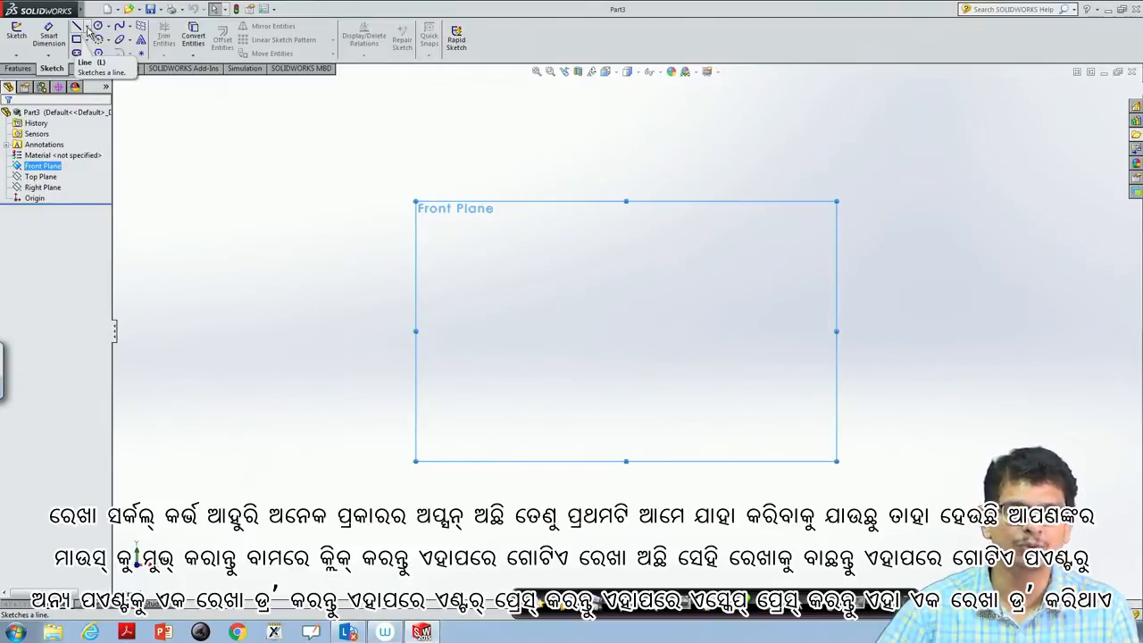
pyautogui.click(87, 29)
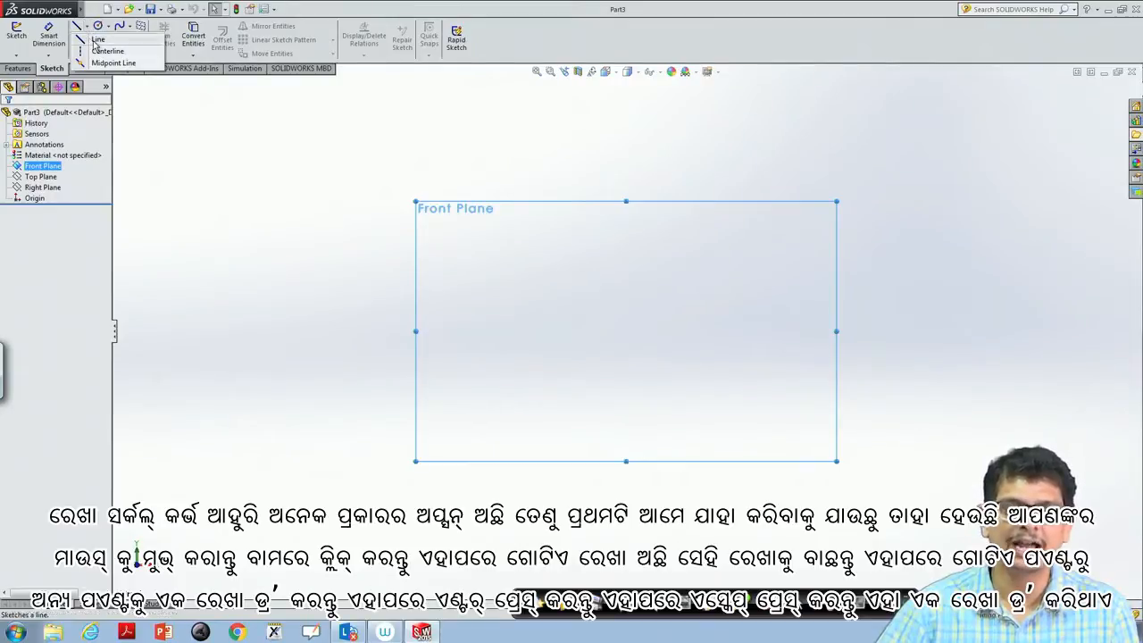
pyautogui.click(96, 43)
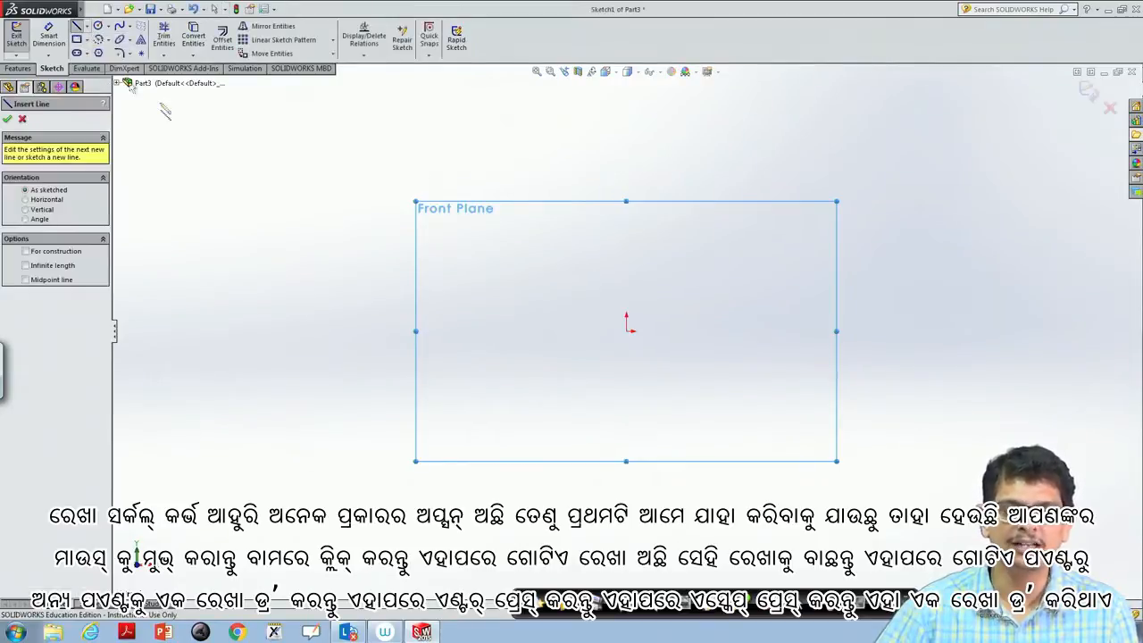
pyautogui.click(442, 332)
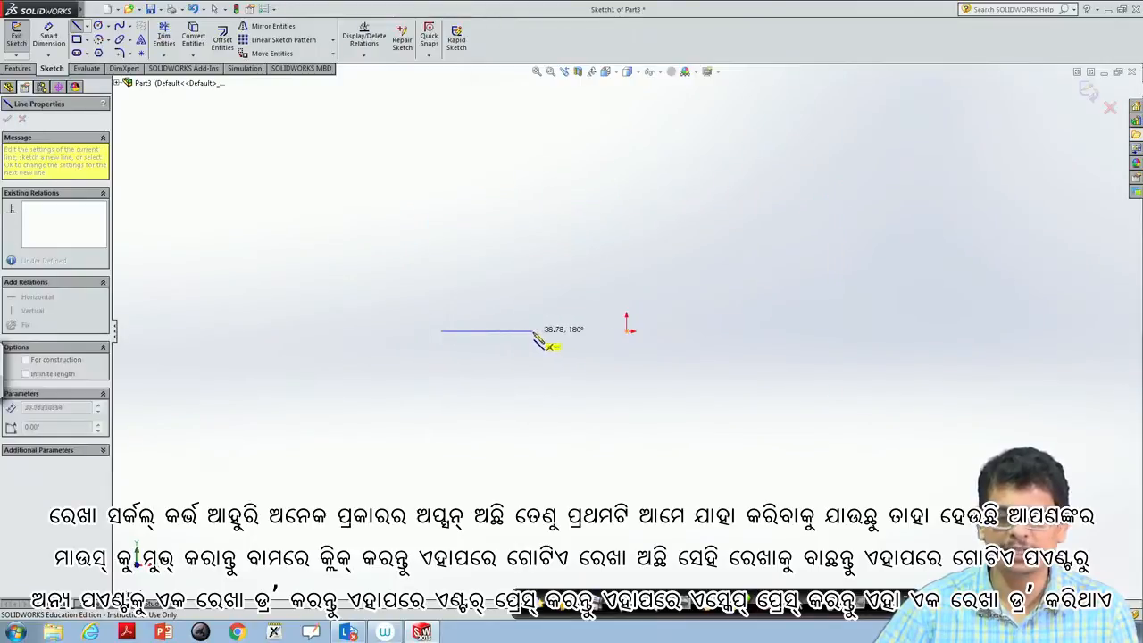
pyautogui.click(562, 331)
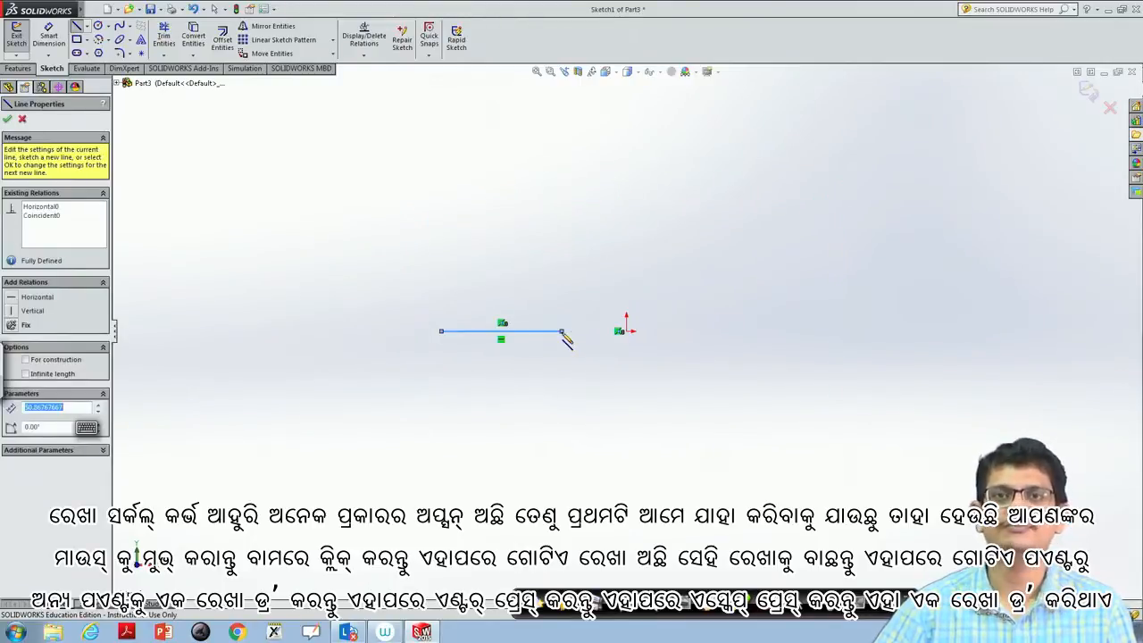
pyautogui.press('Escape')
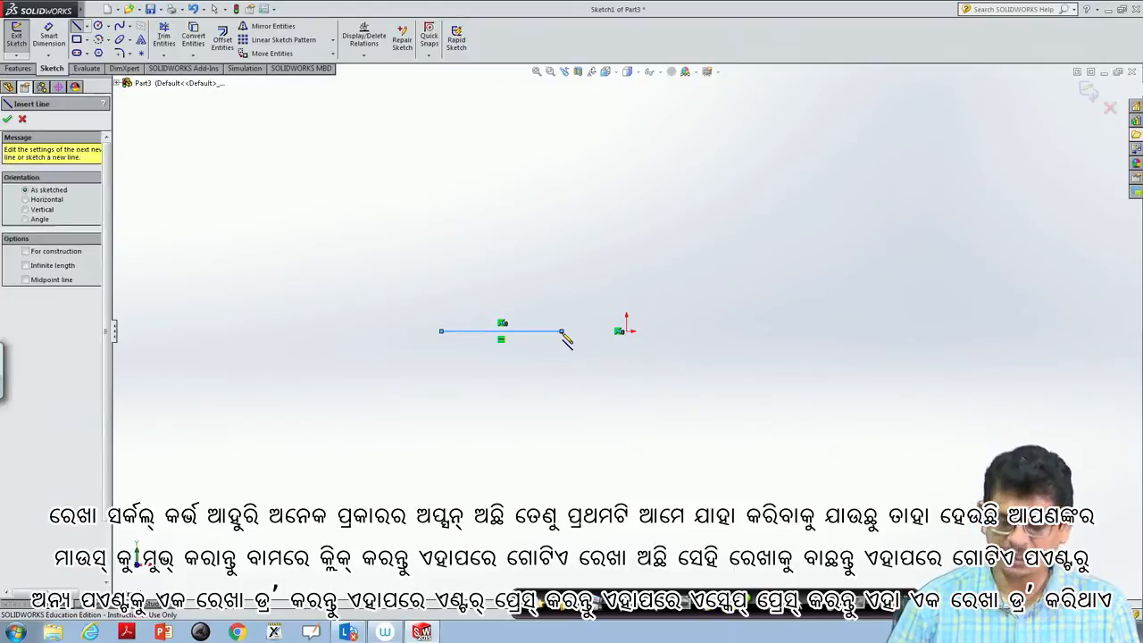
pyautogui.press('Escape')
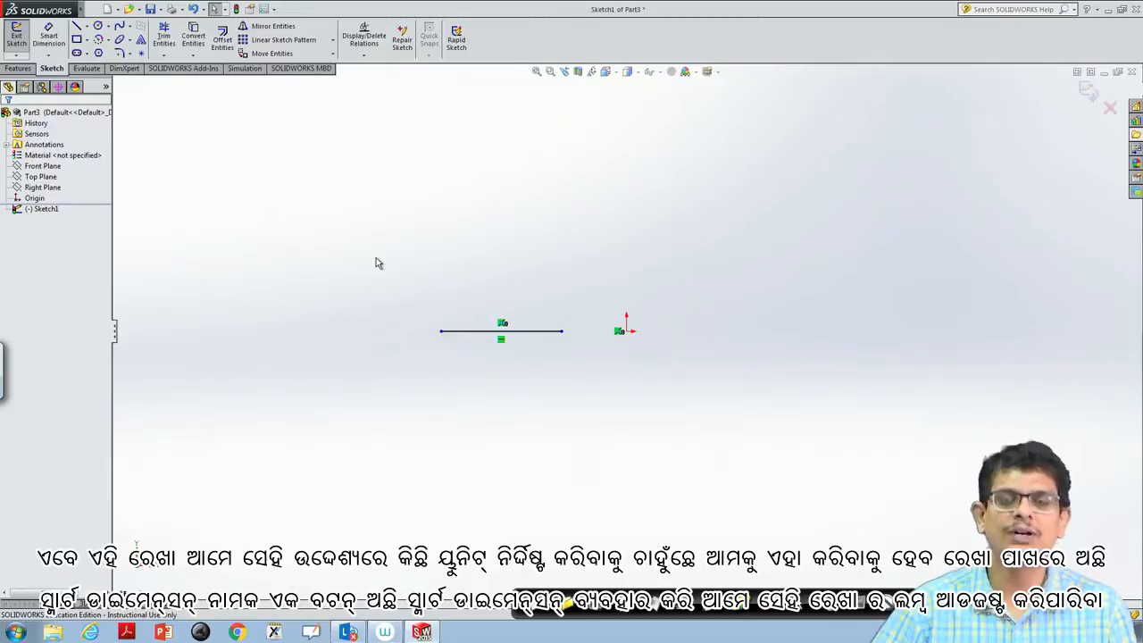
# - Dimension the horizontal line's length and set it to 50 mm
pyautogui.click(53, 41)
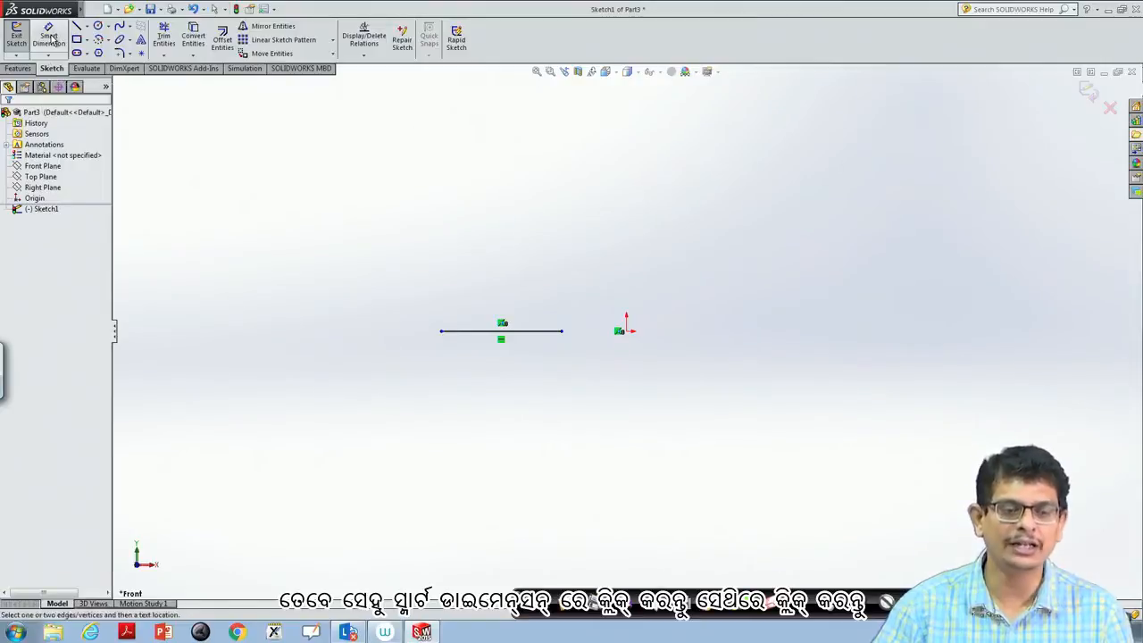
pyautogui.click(475, 331)
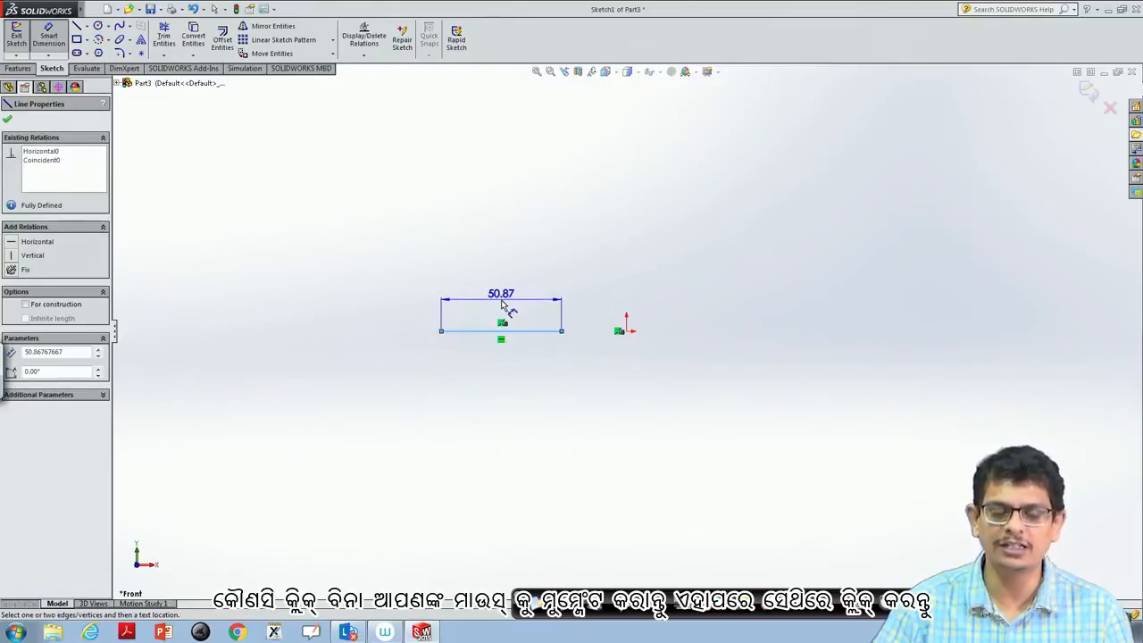
pyautogui.click(502, 306)
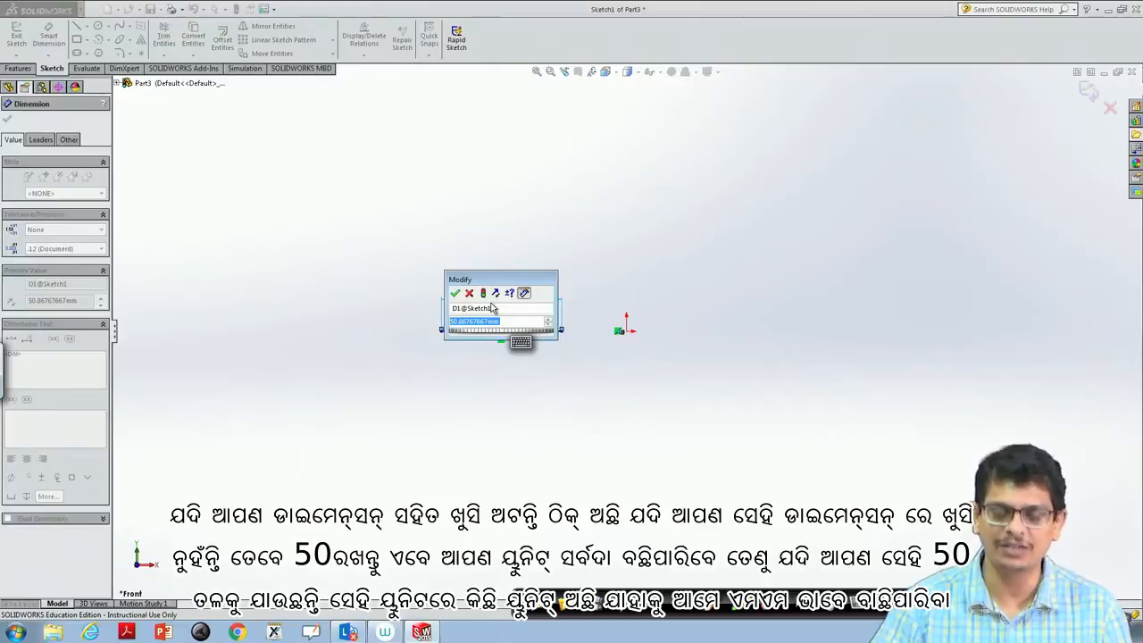
pyautogui.write('50')
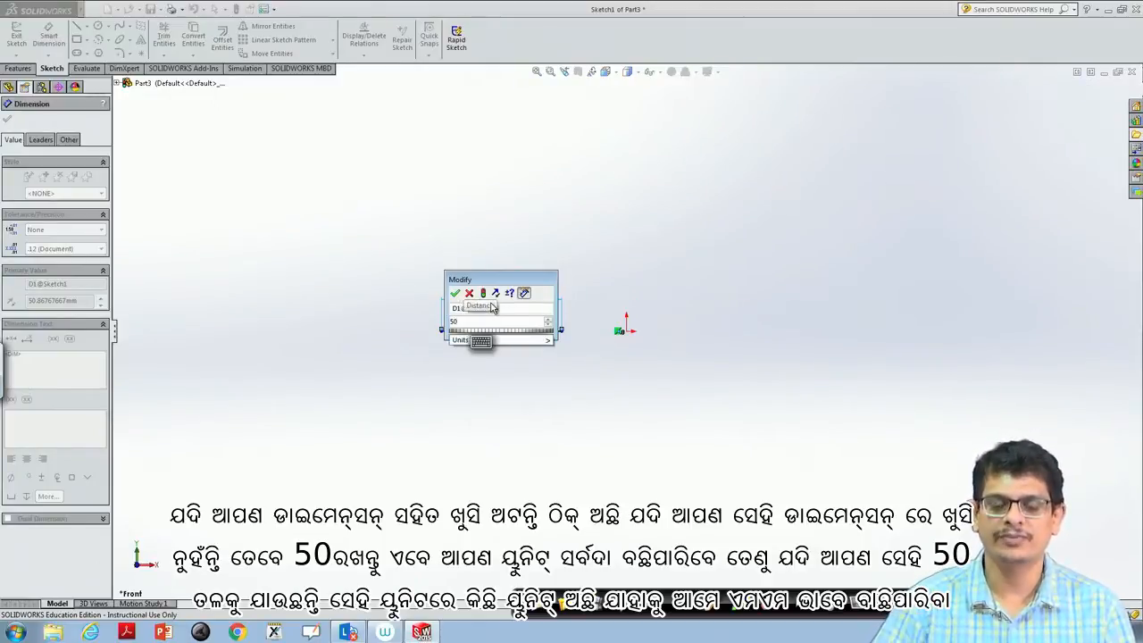
pyautogui.click(492, 343)
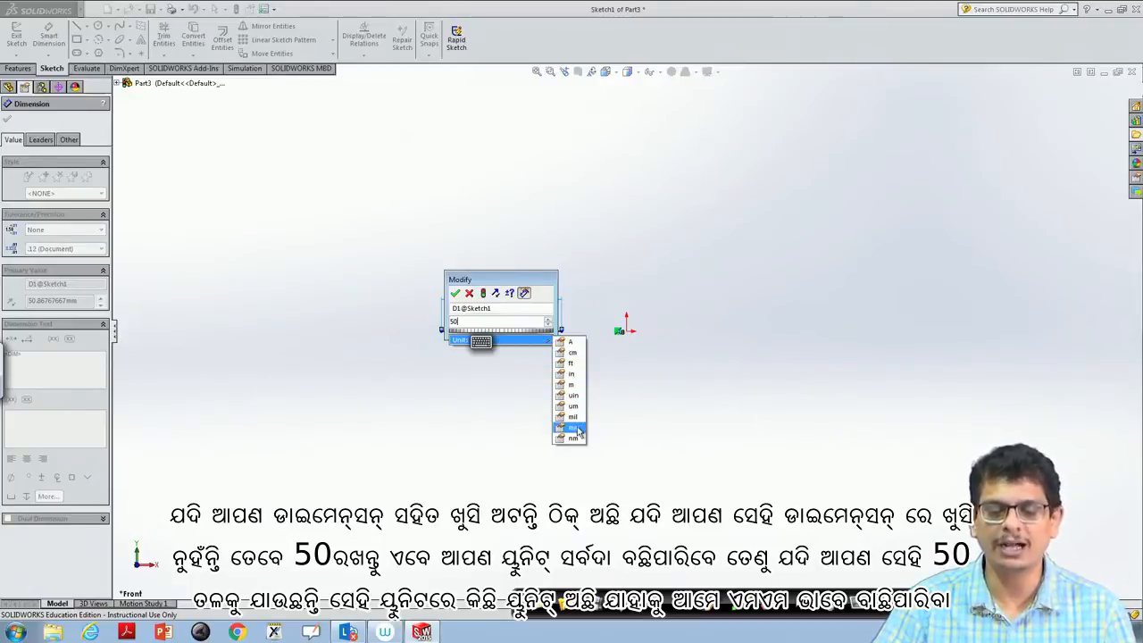
pyautogui.click(578, 431)
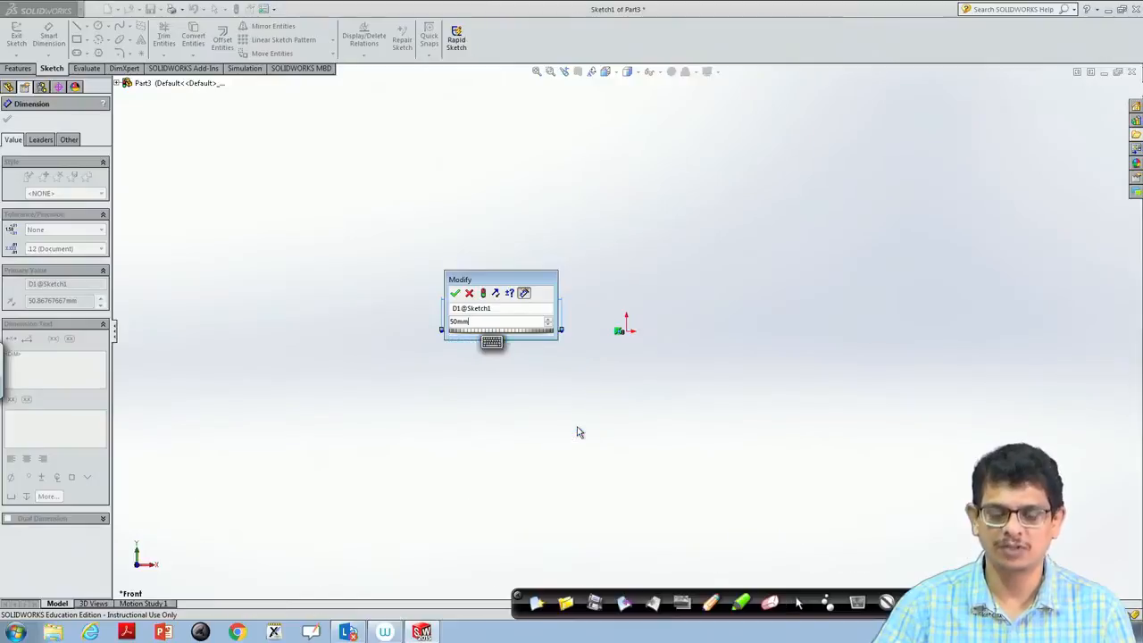
pyautogui.click(455, 296)
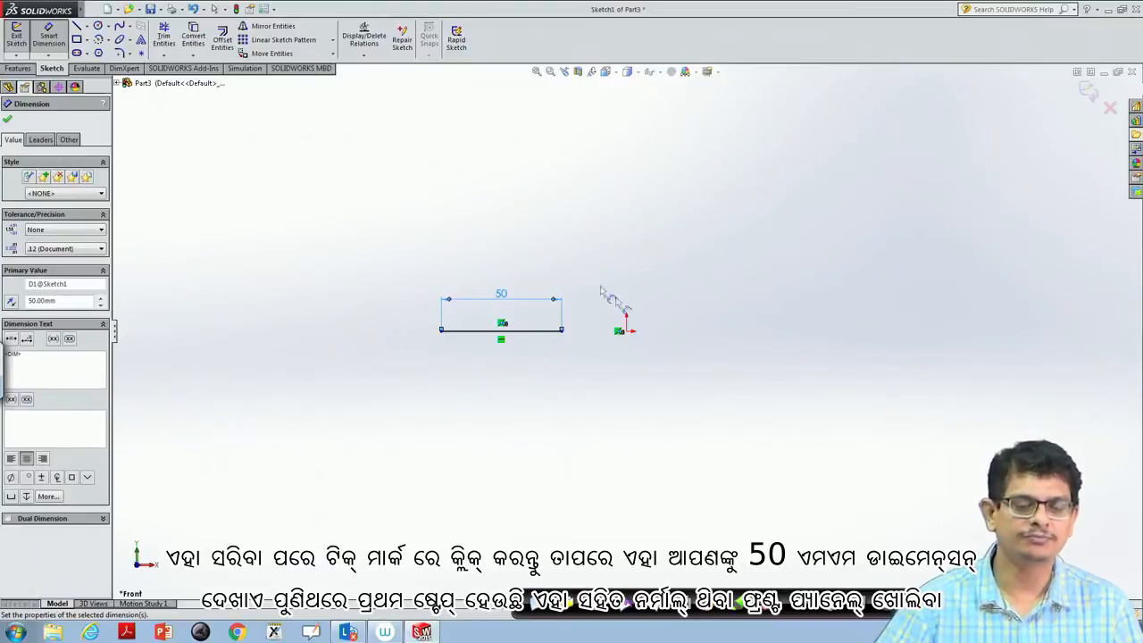
# - Sketch a line about 74 mm long to the right of the origin, sloping down to the right at 315°
pyautogui.click(86, 31)
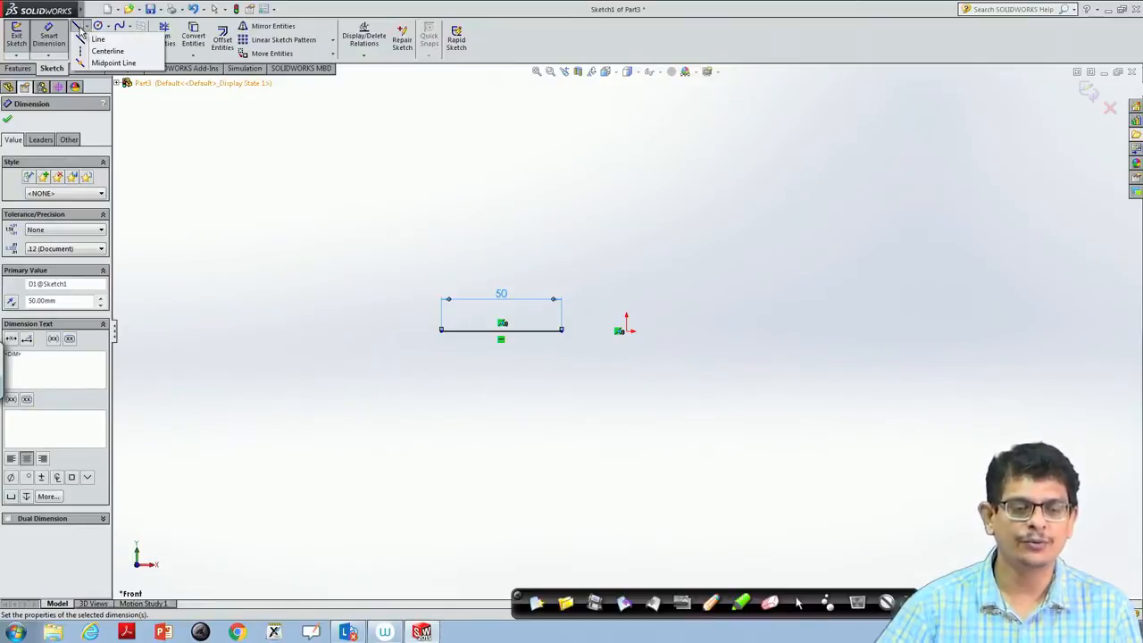
pyautogui.click(97, 39)
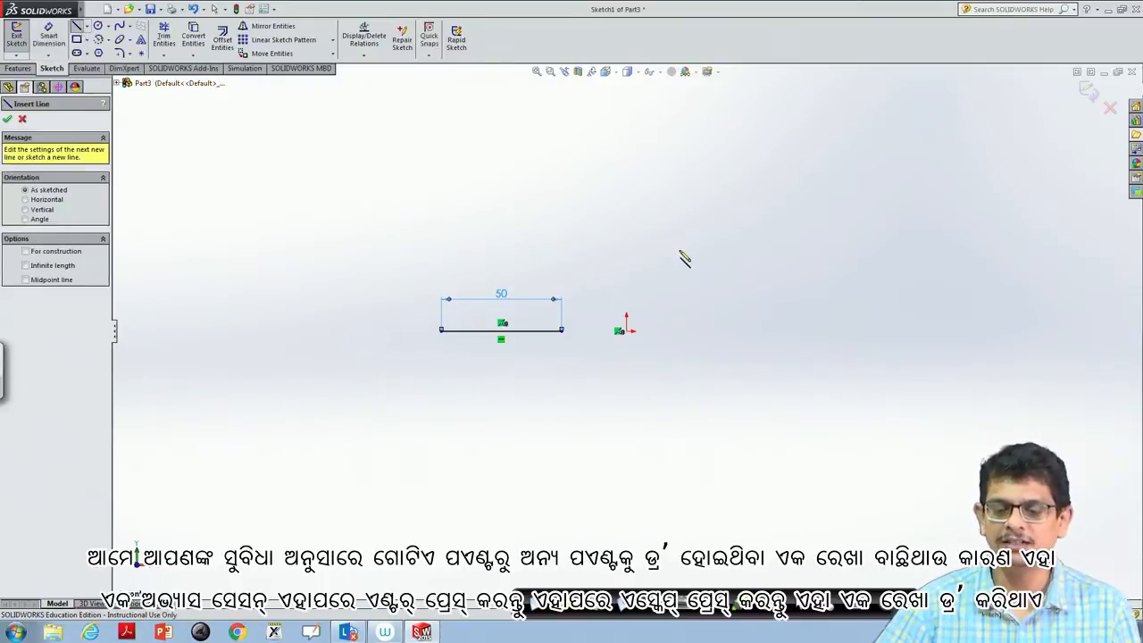
pyautogui.moveTo(663, 221); pyautogui.dragTo(789, 347)
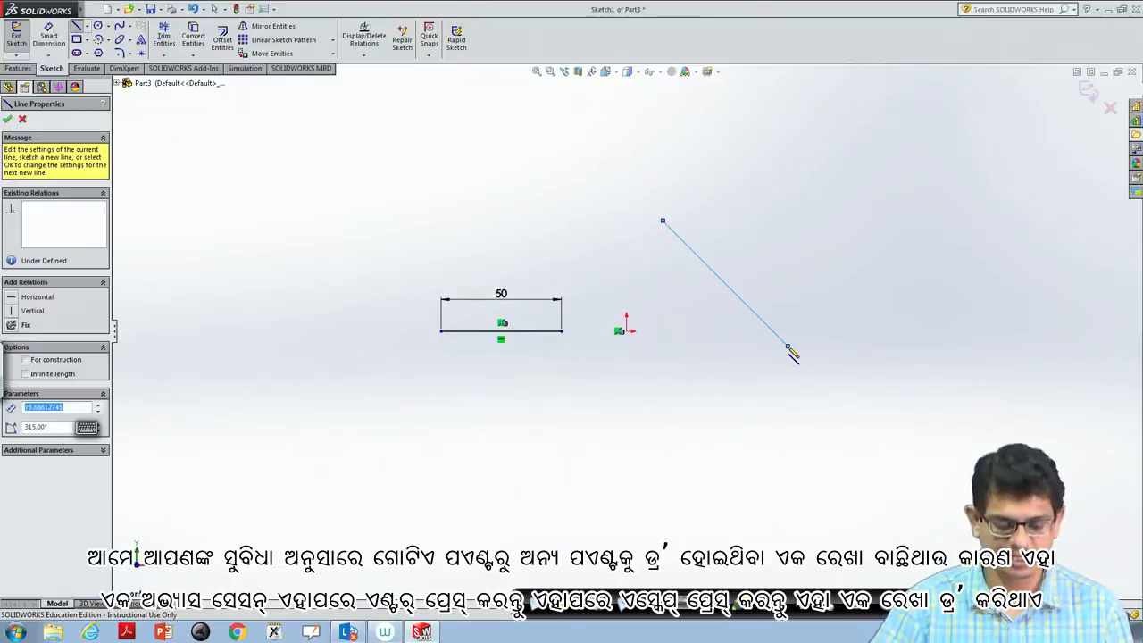
pyautogui.press('Return')
pyautogui.press('Escape')
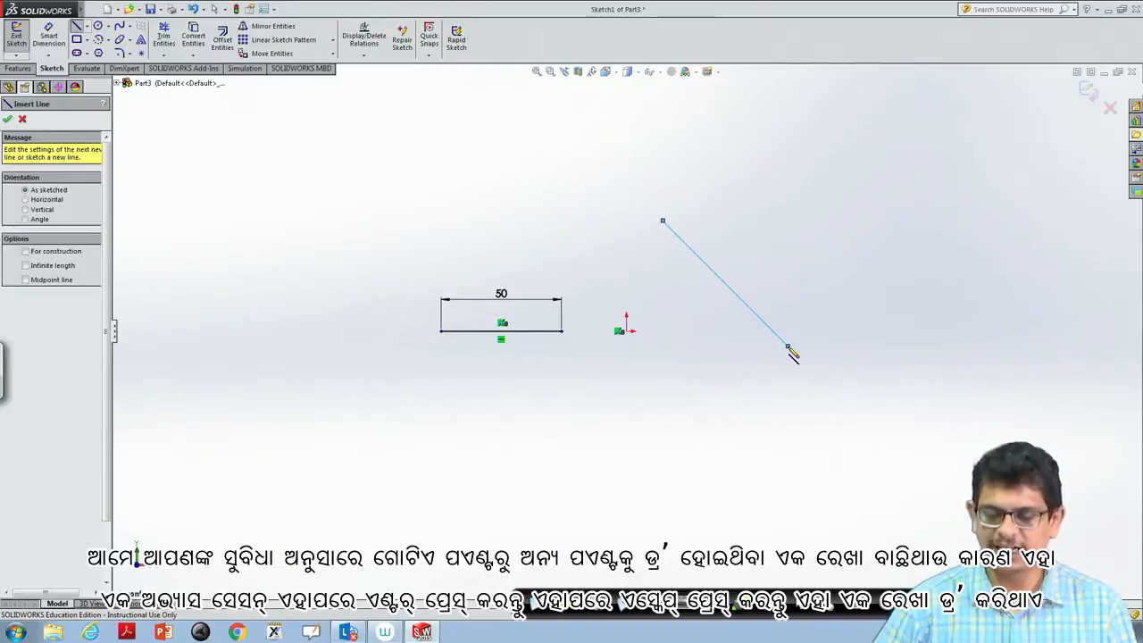
pyautogui.press('Escape')
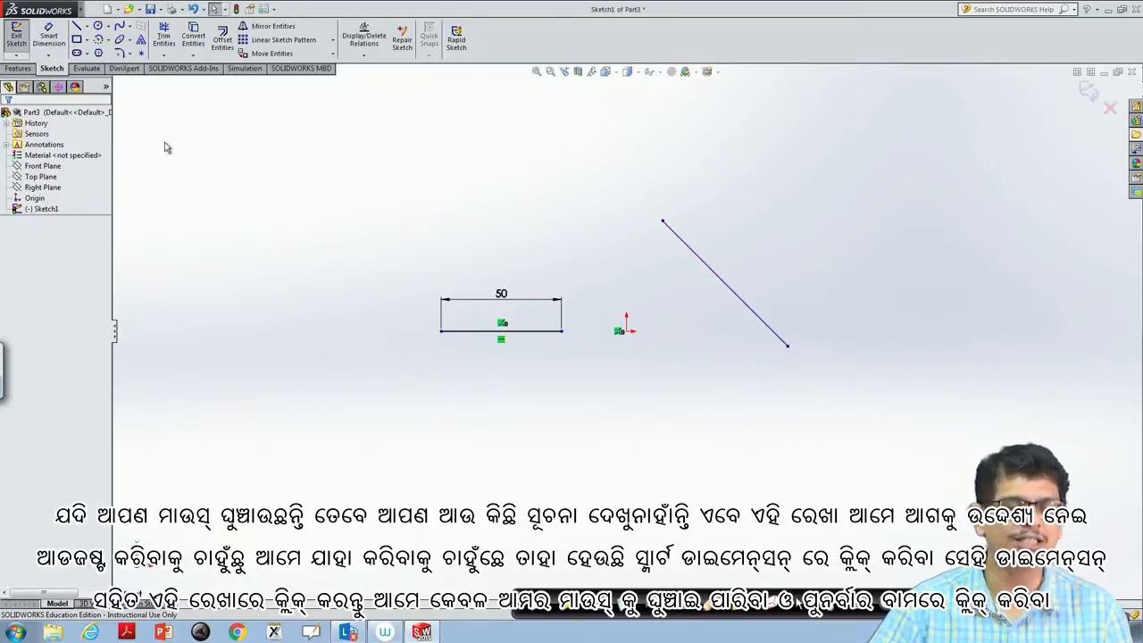
# - Add an aligned length dimension to the inclined line right of the origin and set it to 75 mm
pyautogui.click(50, 37)
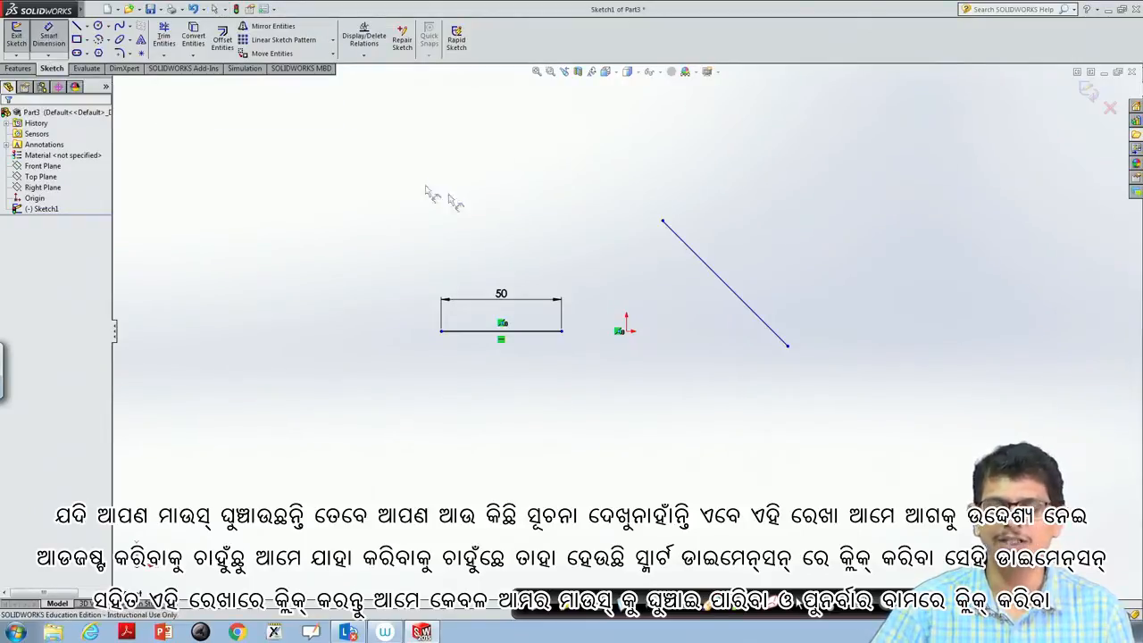
pyautogui.click(714, 270)
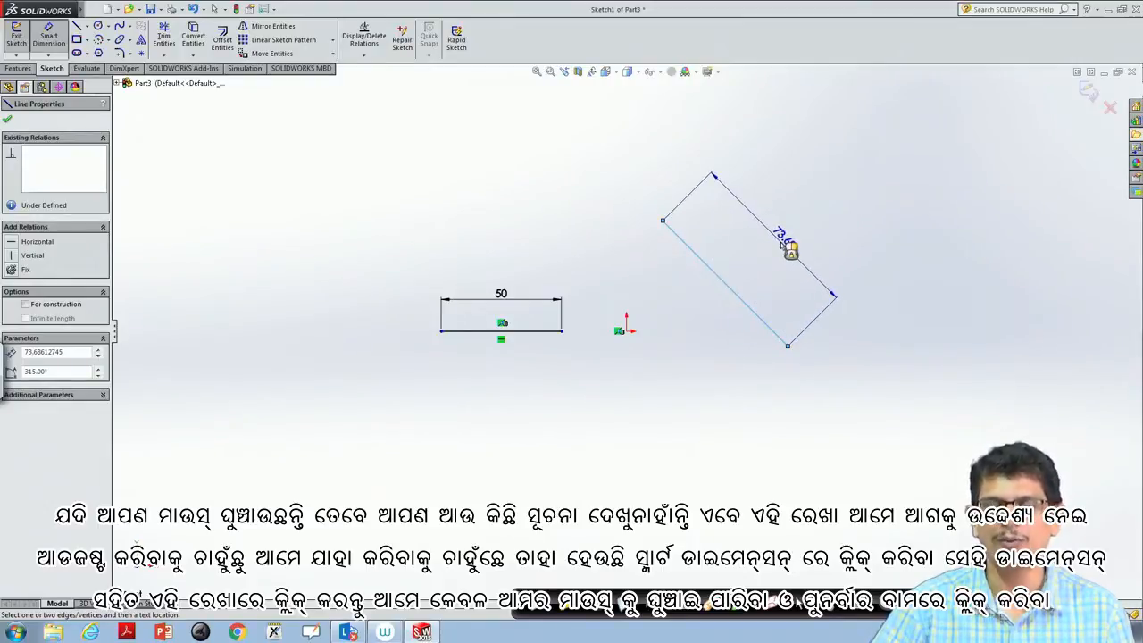
pyautogui.click(784, 246)
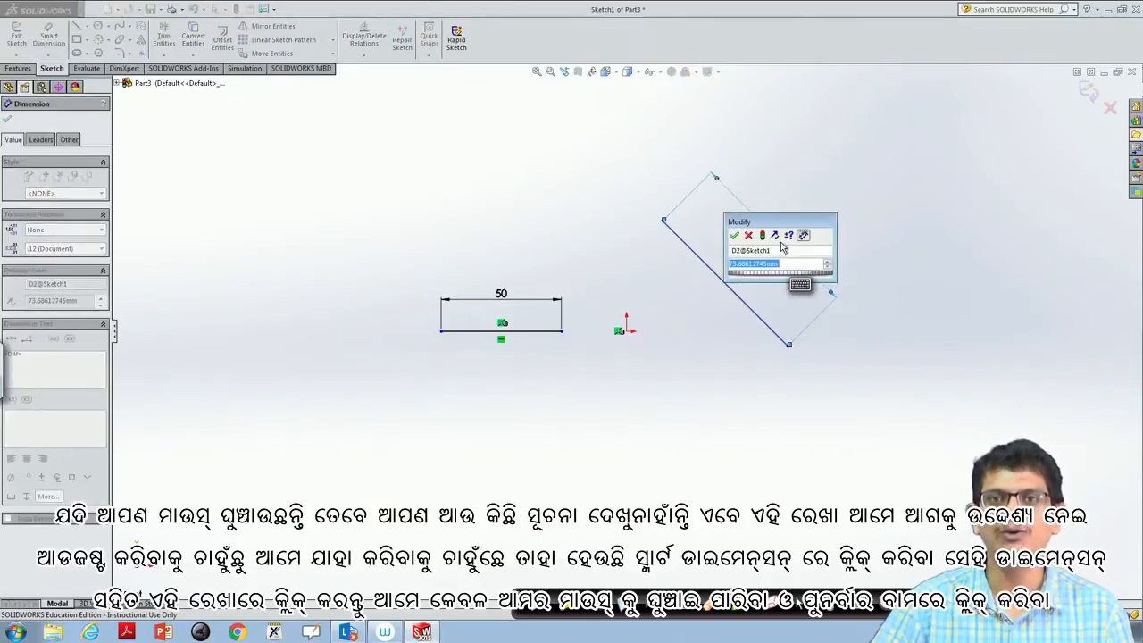
pyautogui.write('75')
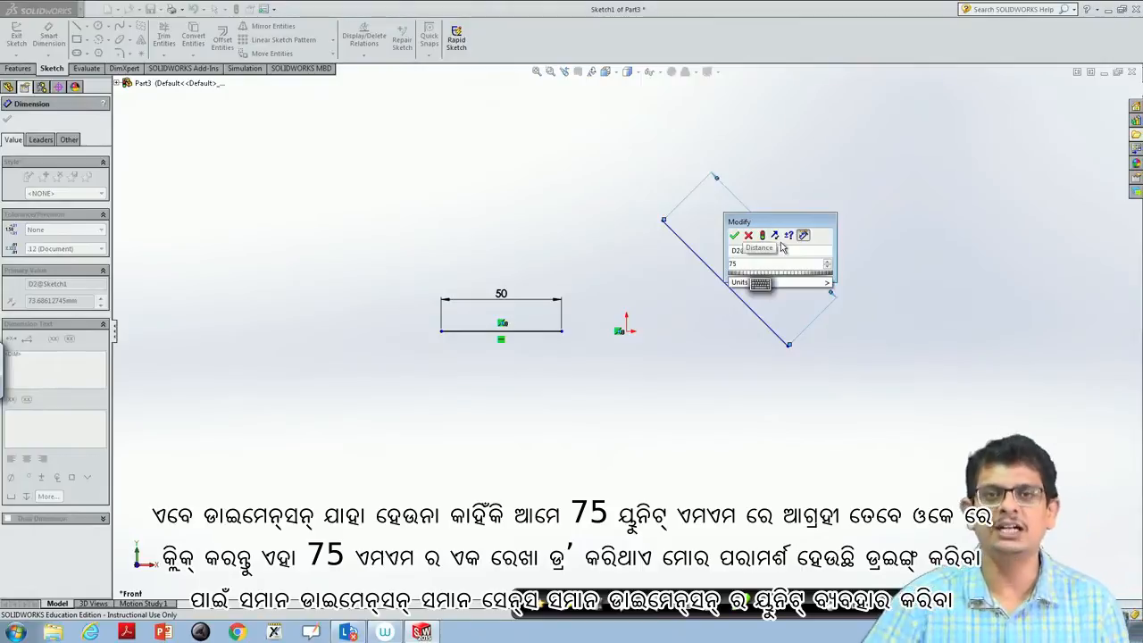
pyautogui.moveTo(789, 284)
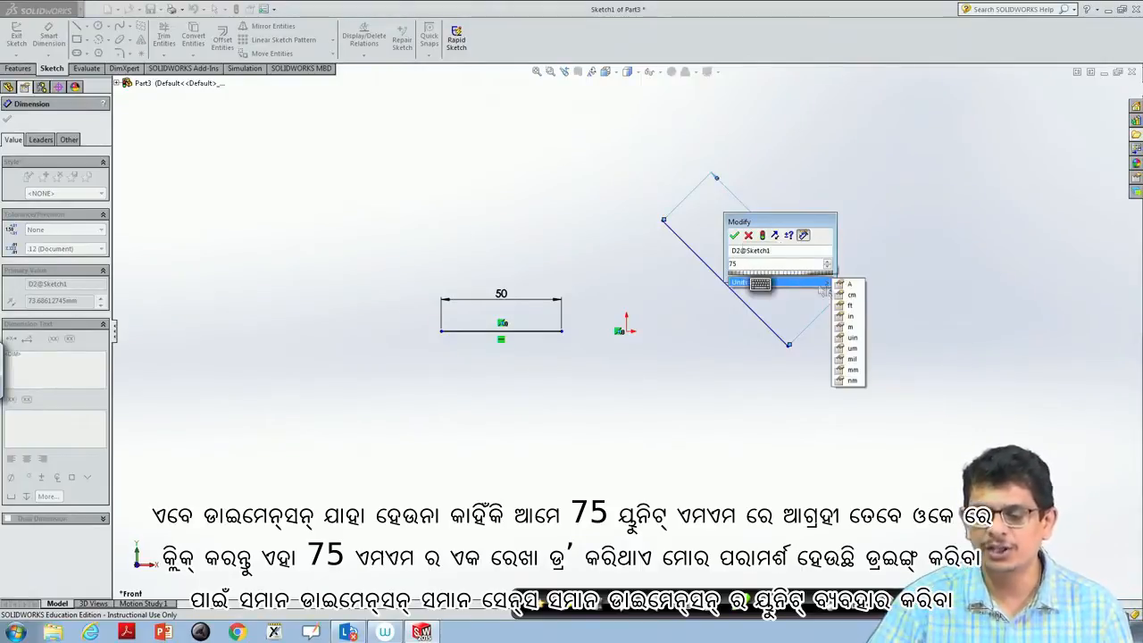
pyautogui.click(852, 370)
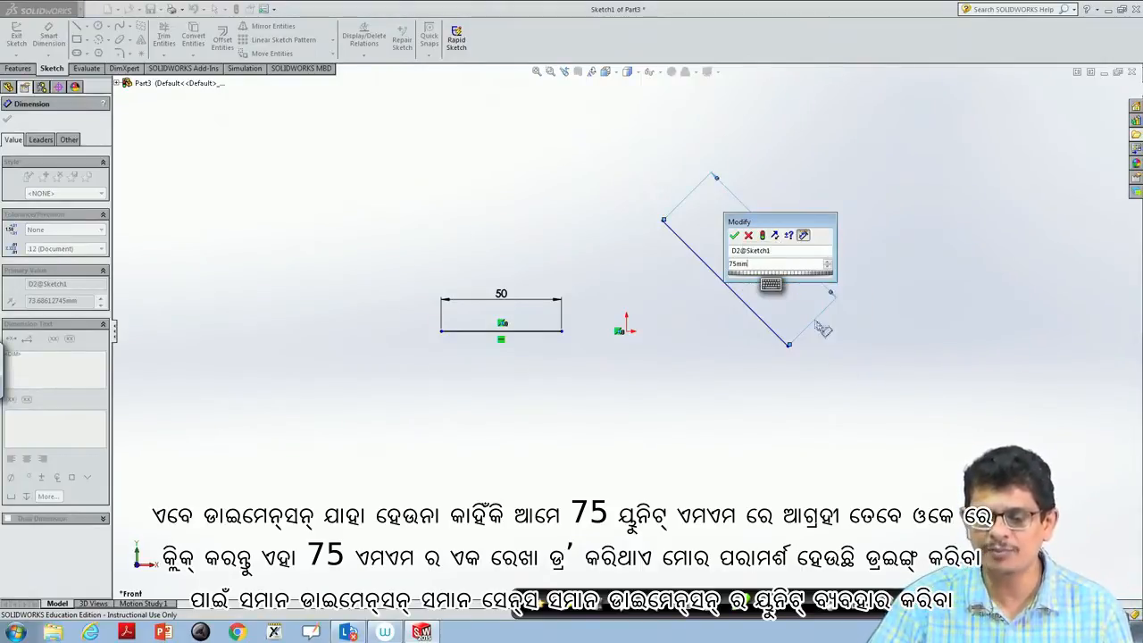
pyautogui.click(734, 236)
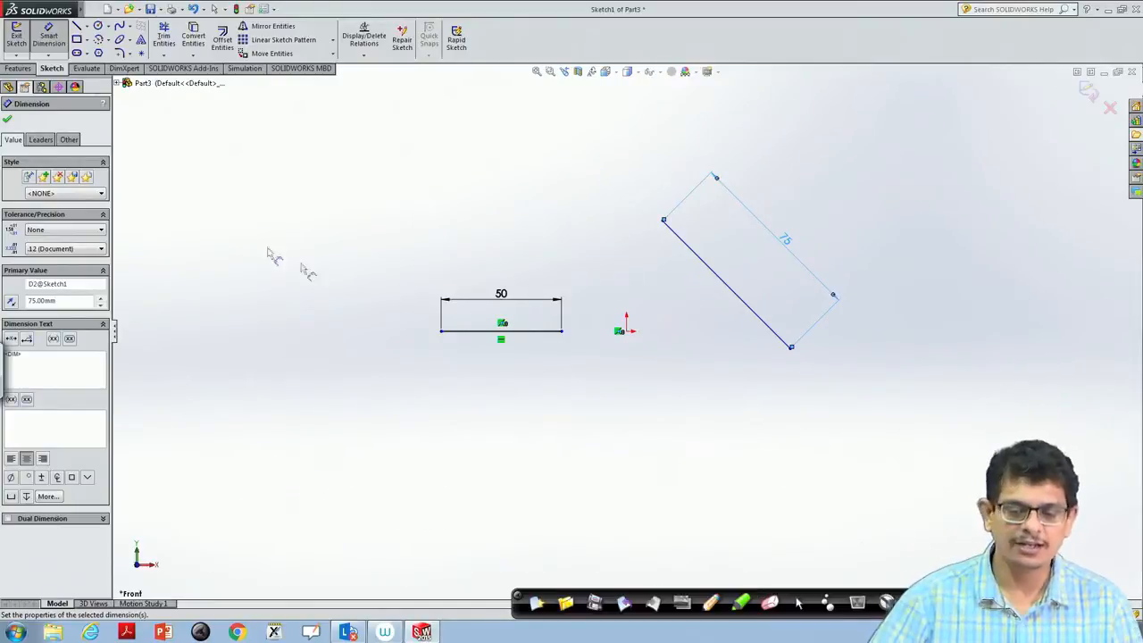
# - Sketch two connected lines forming a narrow V left of the horizontal line, with its second leg about 79 mm long
pyautogui.click(85, 28)
pyautogui.click(94, 39)
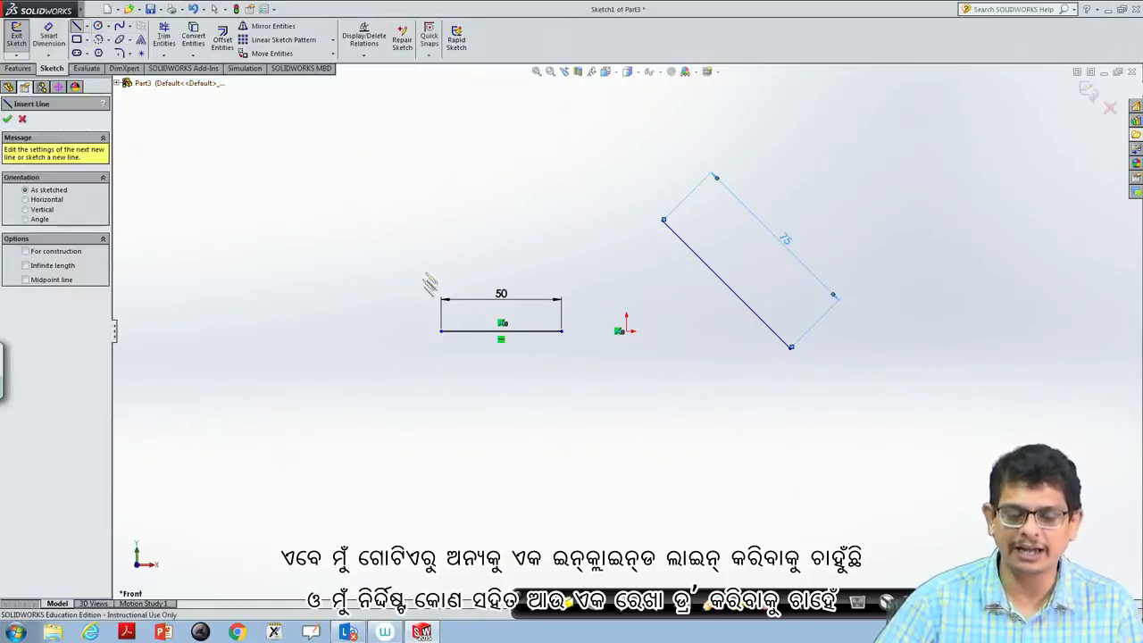
pyautogui.moveTo(270, 277); pyautogui.dragTo(384, 419)
pyautogui.click(385, 421)
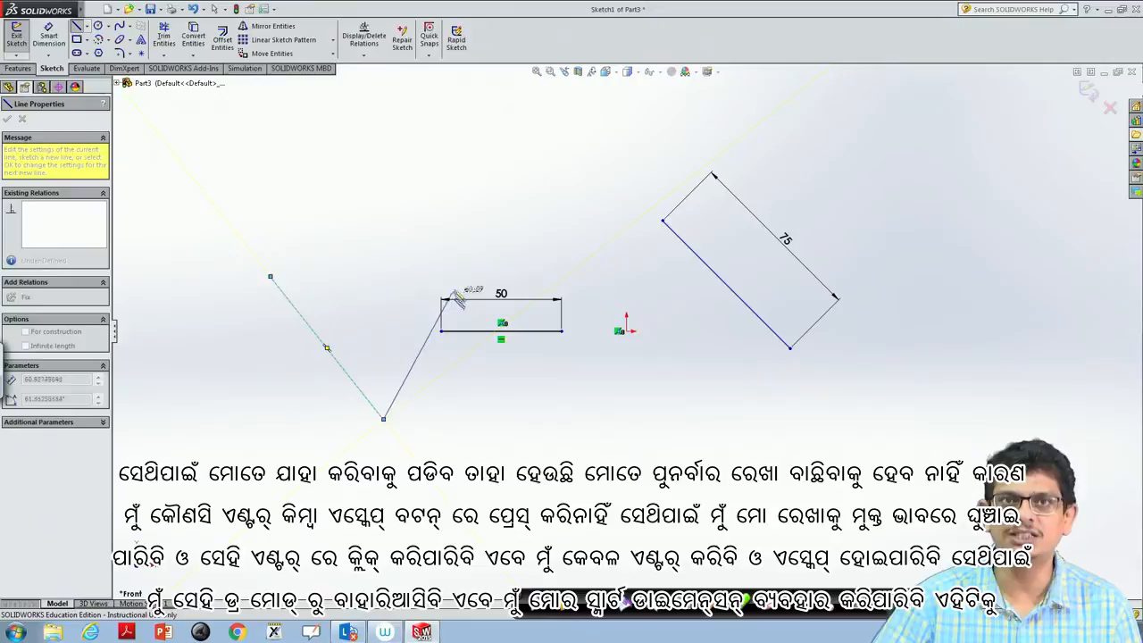
pyautogui.click(342, 238)
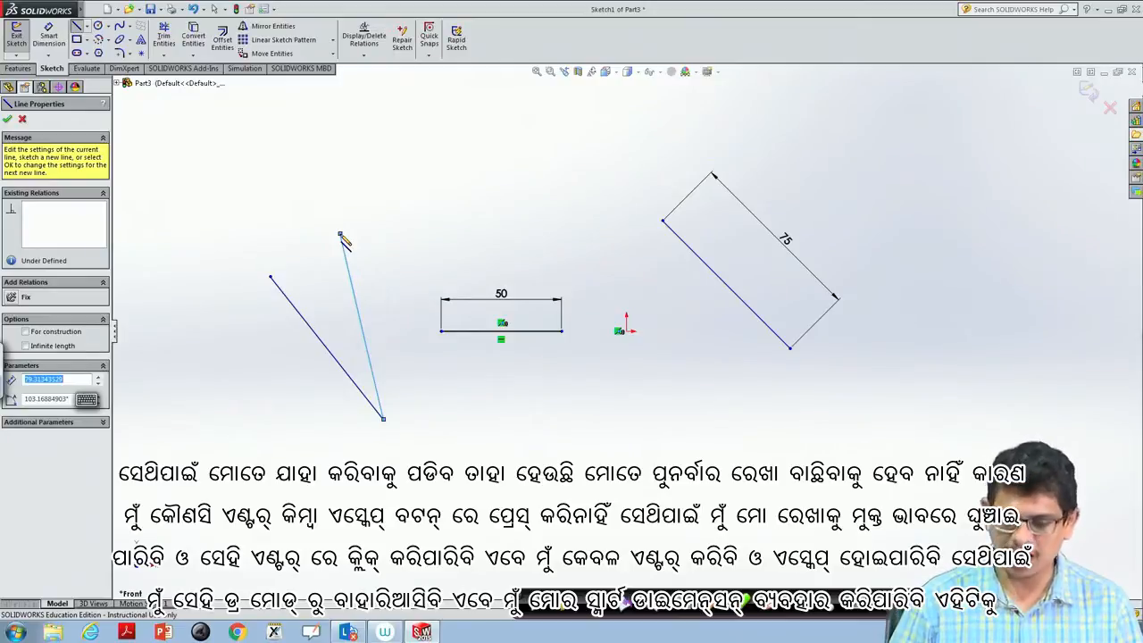
pyautogui.press('Escape')
pyautogui.press('Escape')
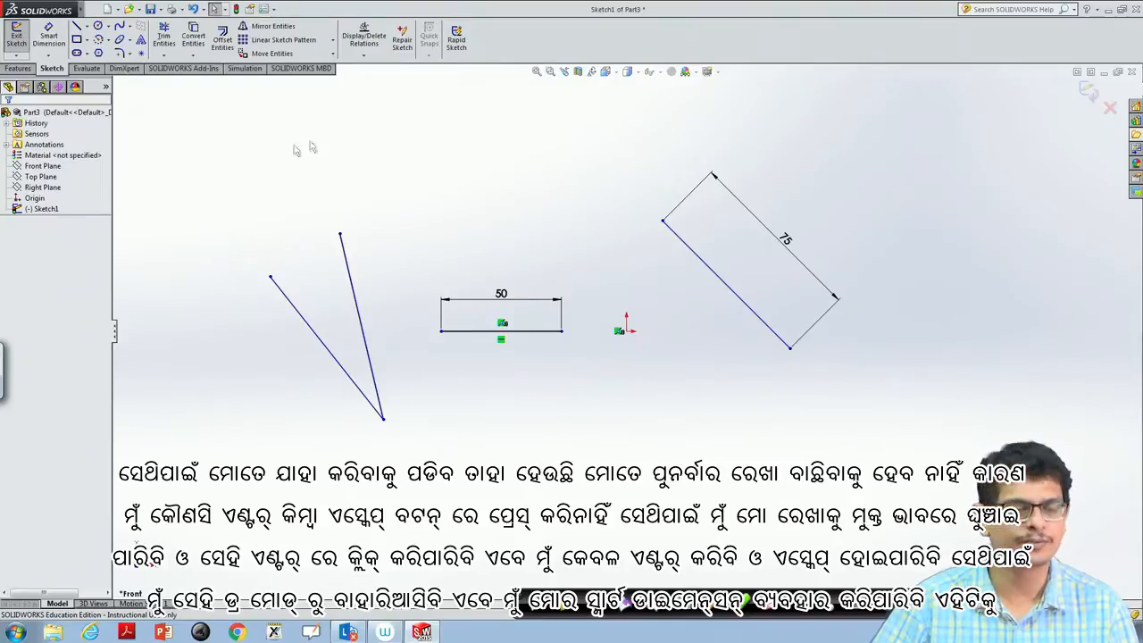
# - Dimension the vertical height of the V's right leg and set it to 50 mm
pyautogui.click(49, 34)
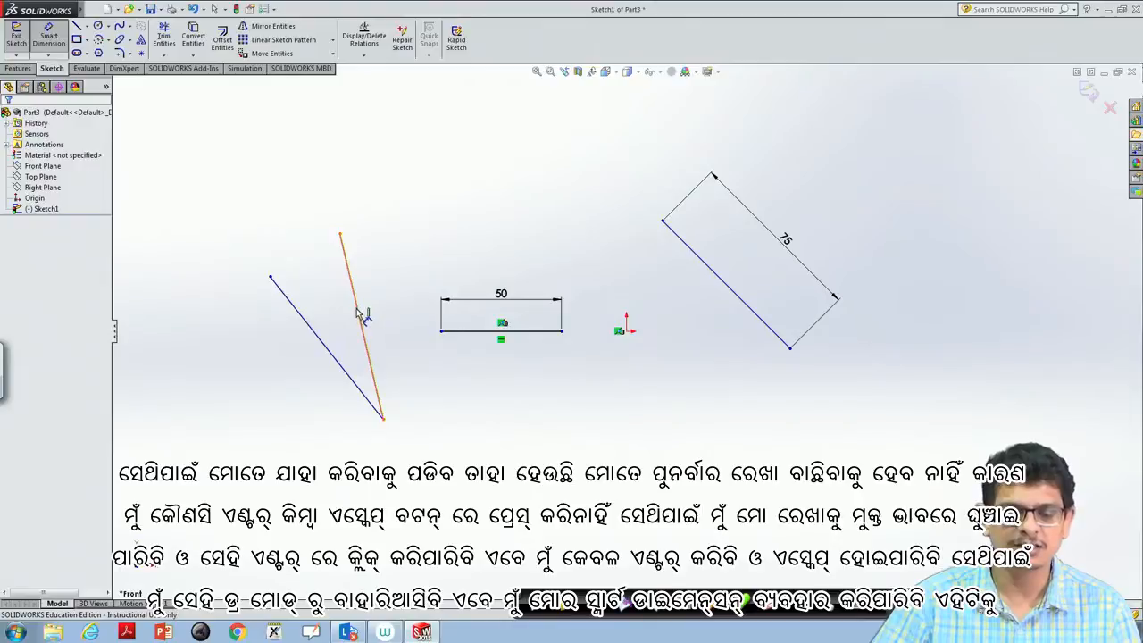
pyautogui.click(360, 314)
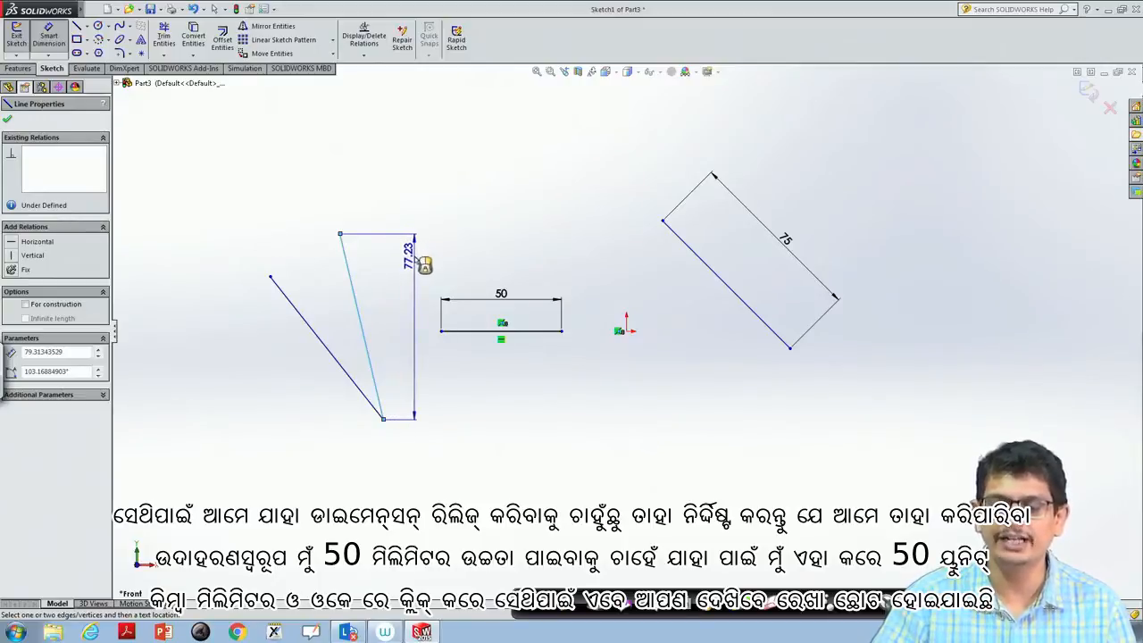
pyautogui.click(416, 257)
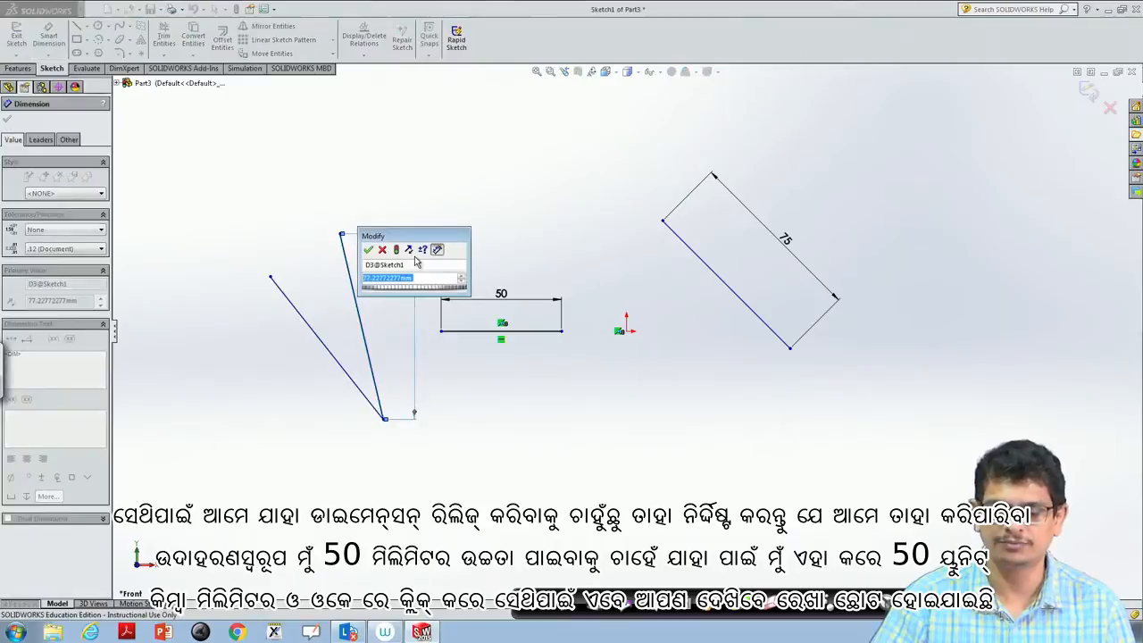
pyautogui.write('50')
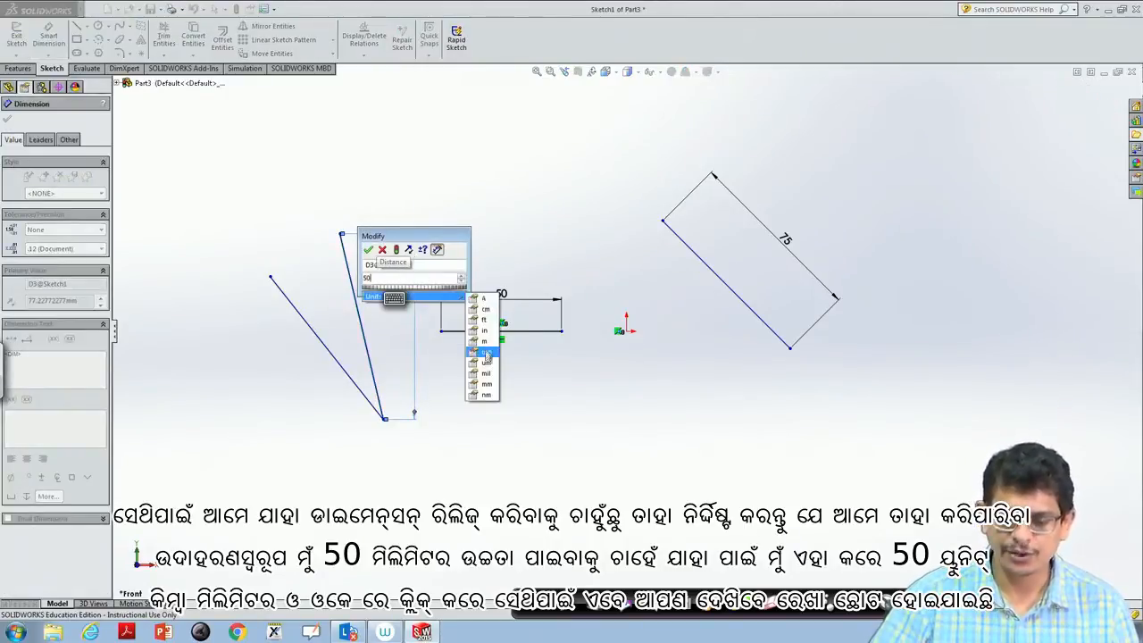
pyautogui.click(481, 385)
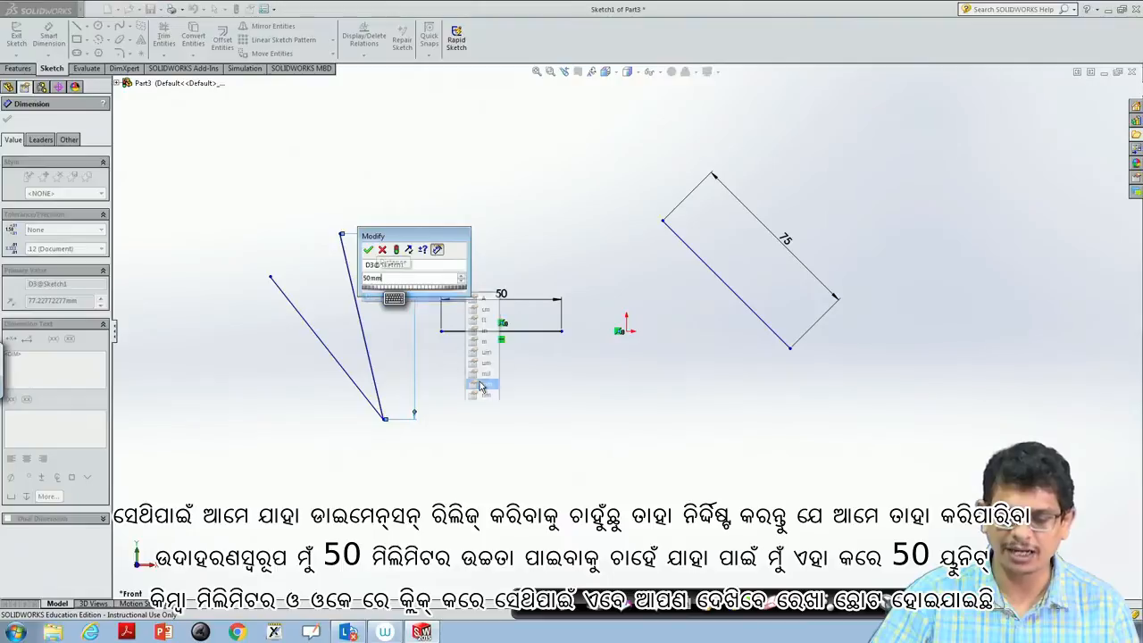
pyautogui.click(368, 250)
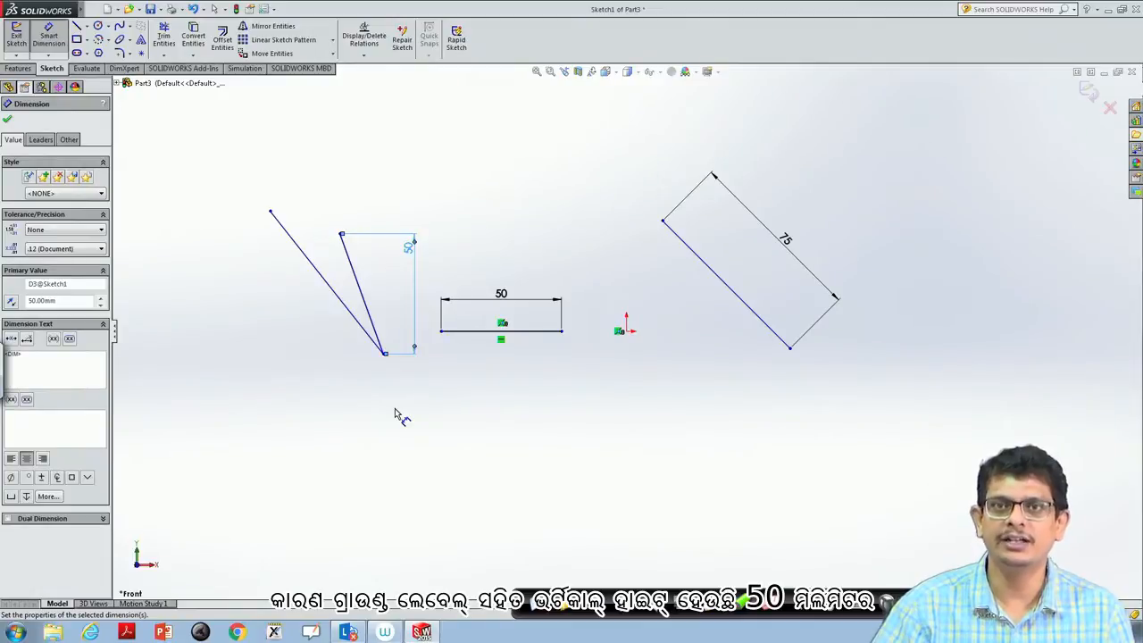
pyautogui.press('Escape')
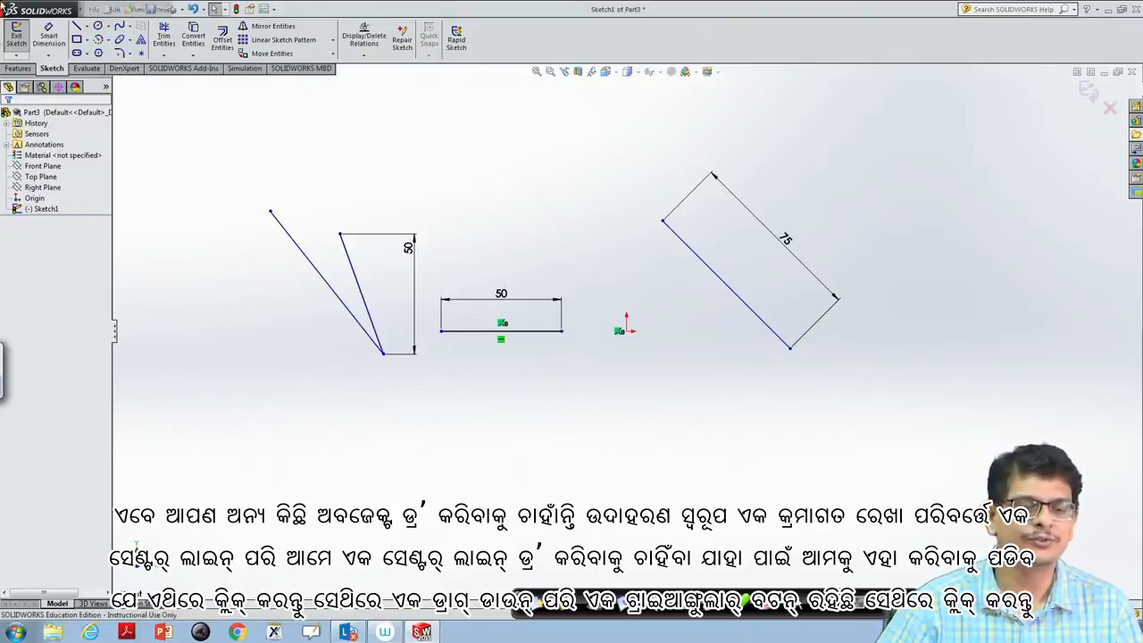
# - Sketch a horizontal centerline about 113 mm long below the origin
pyautogui.click(89, 41)
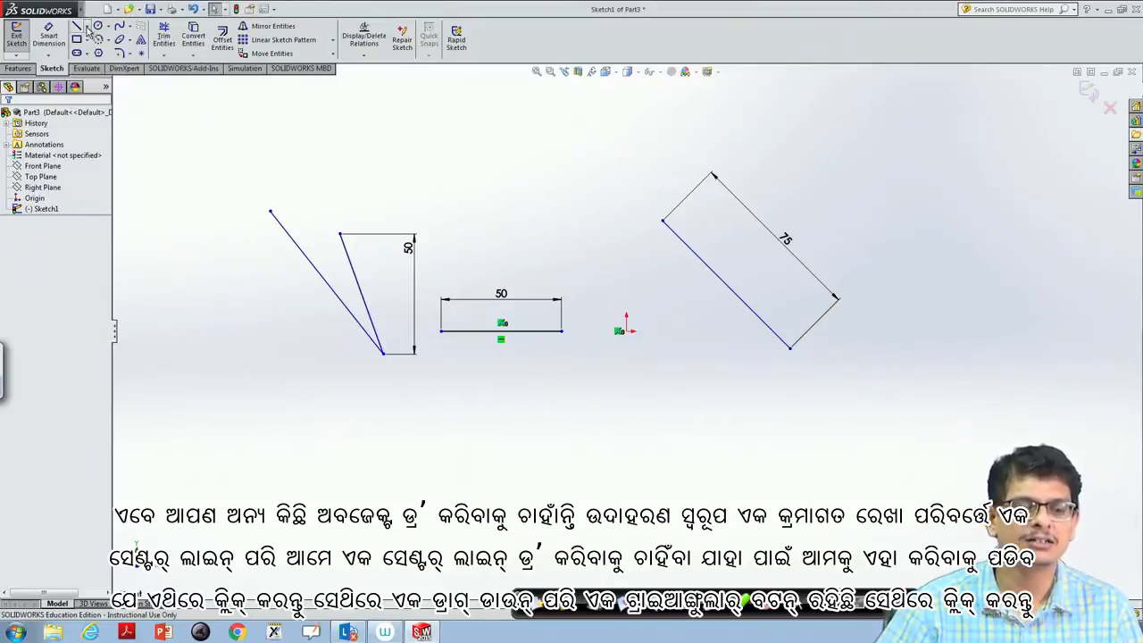
pyautogui.click(86, 28)
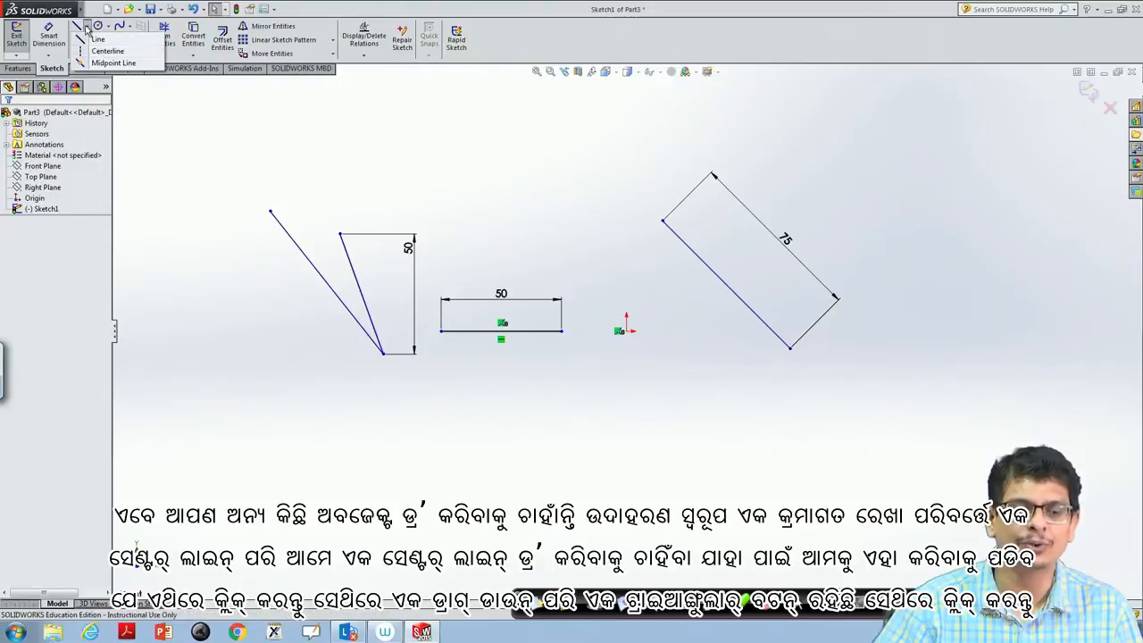
pyautogui.click(87, 30)
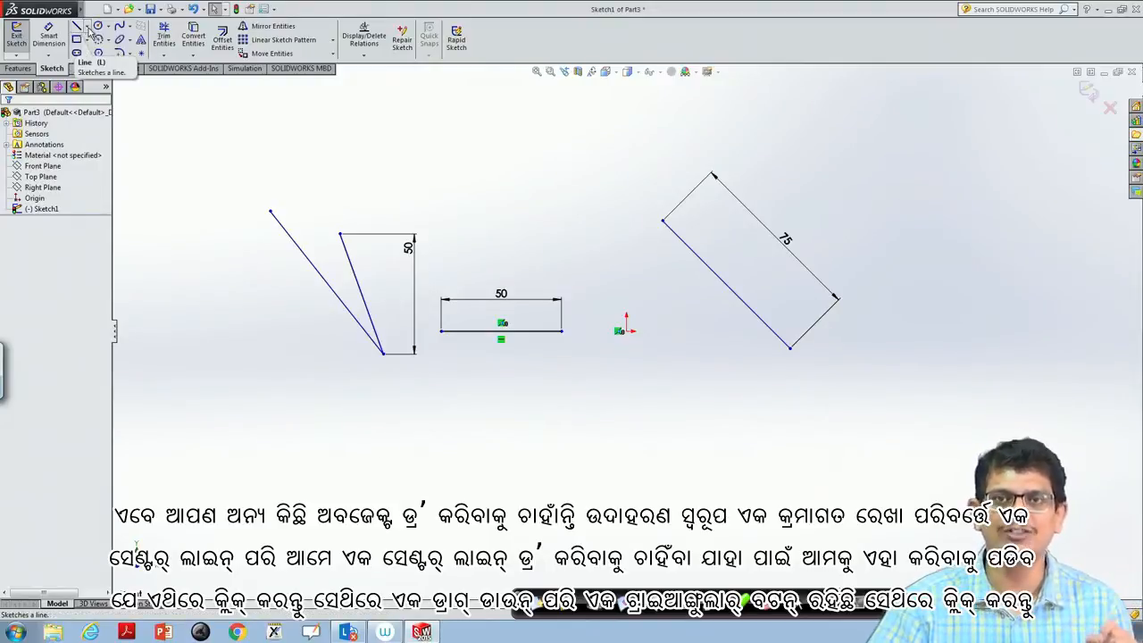
pyautogui.click(86, 30)
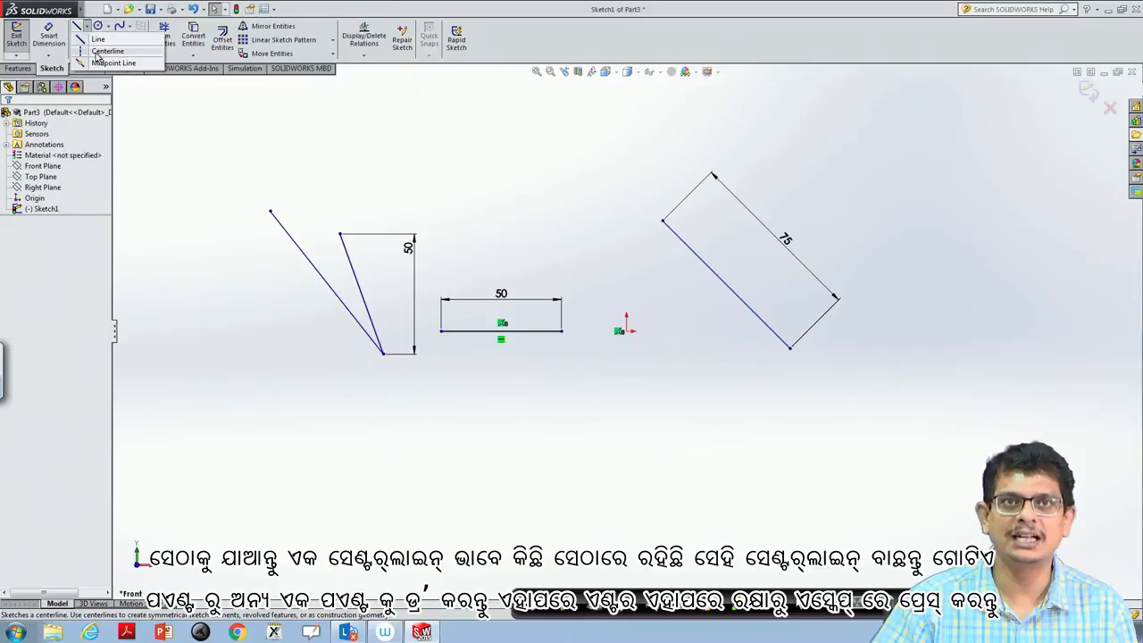
pyautogui.click(100, 52)
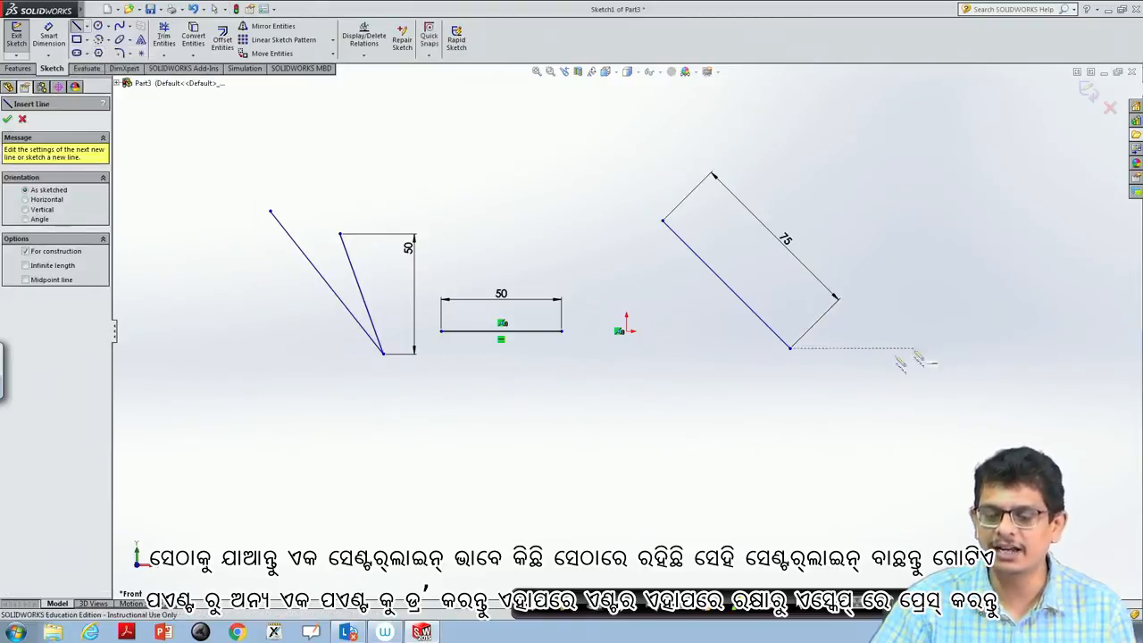
pyautogui.moveTo(507, 451); pyautogui.dragTo(779, 452)
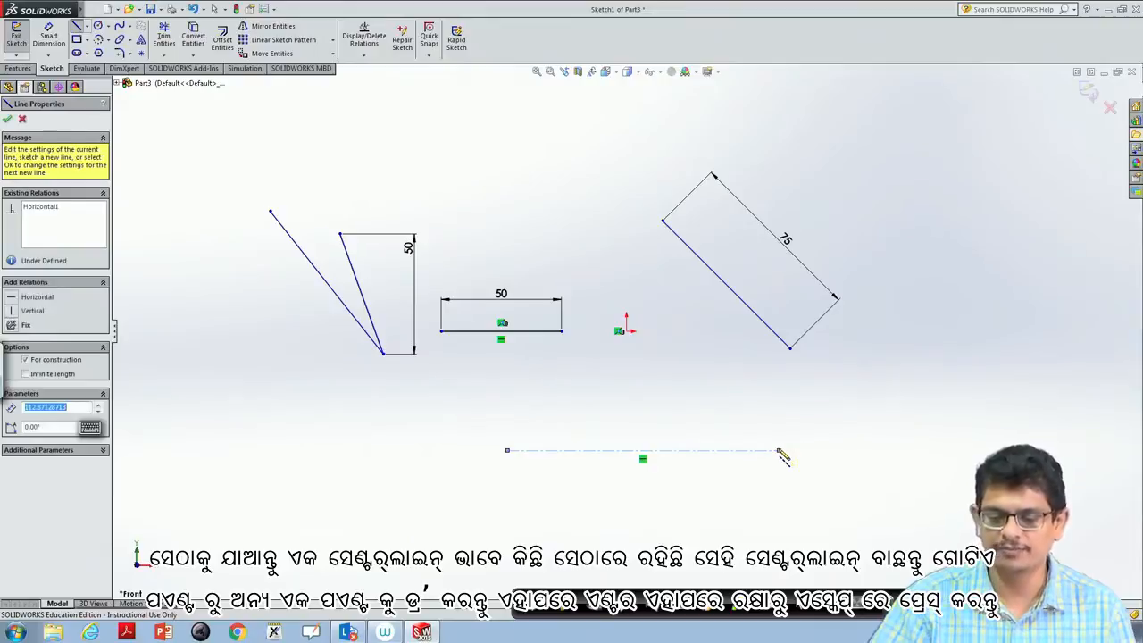
pyautogui.press('Return')
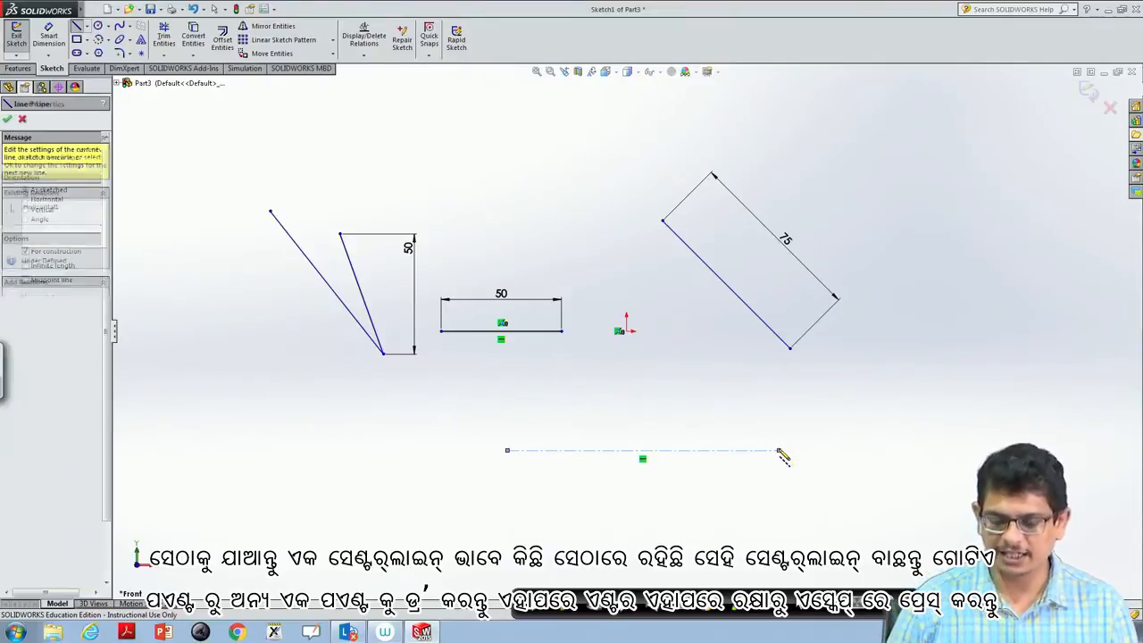
pyautogui.press('Escape')
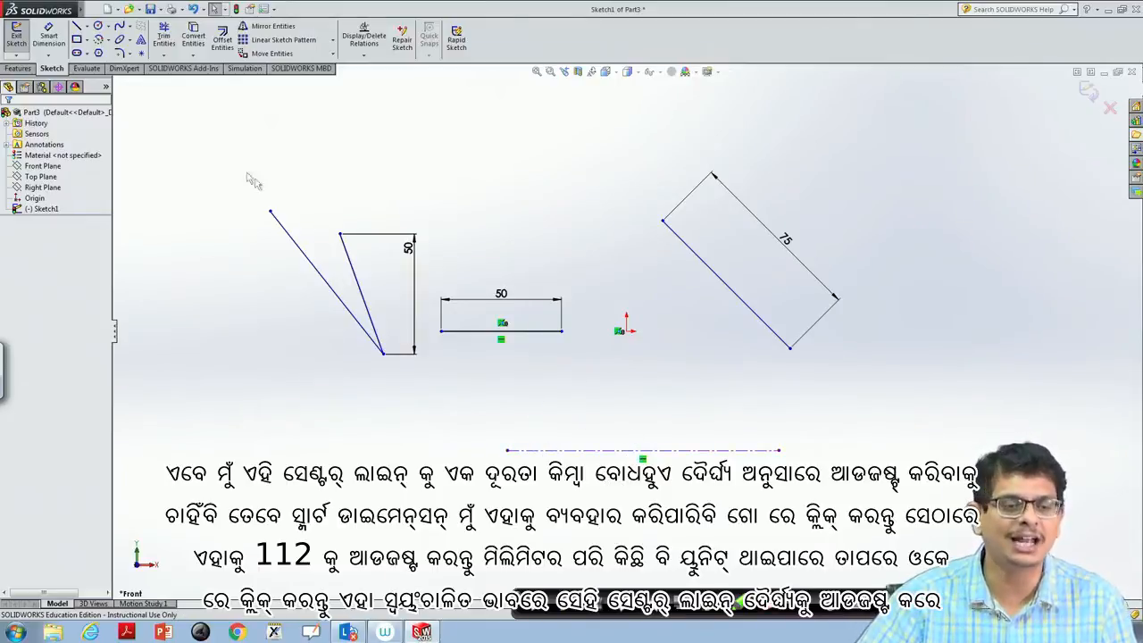
# - Add a length dimension above the horizontal centerline and set it to 112 mm
pyautogui.click(45, 40)
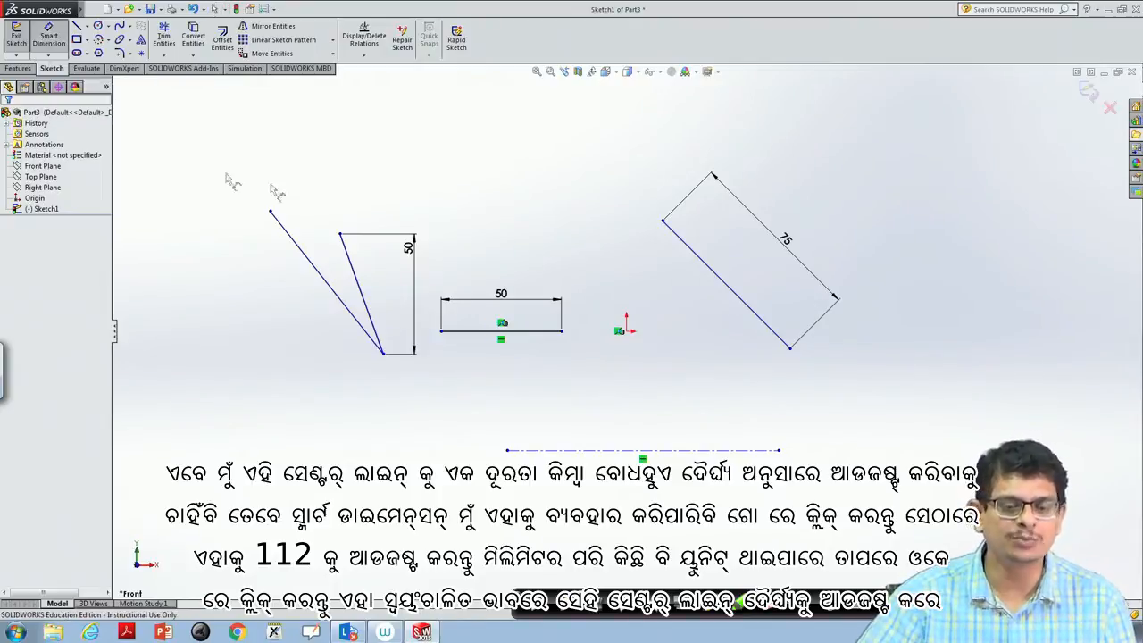
pyautogui.click(603, 451)
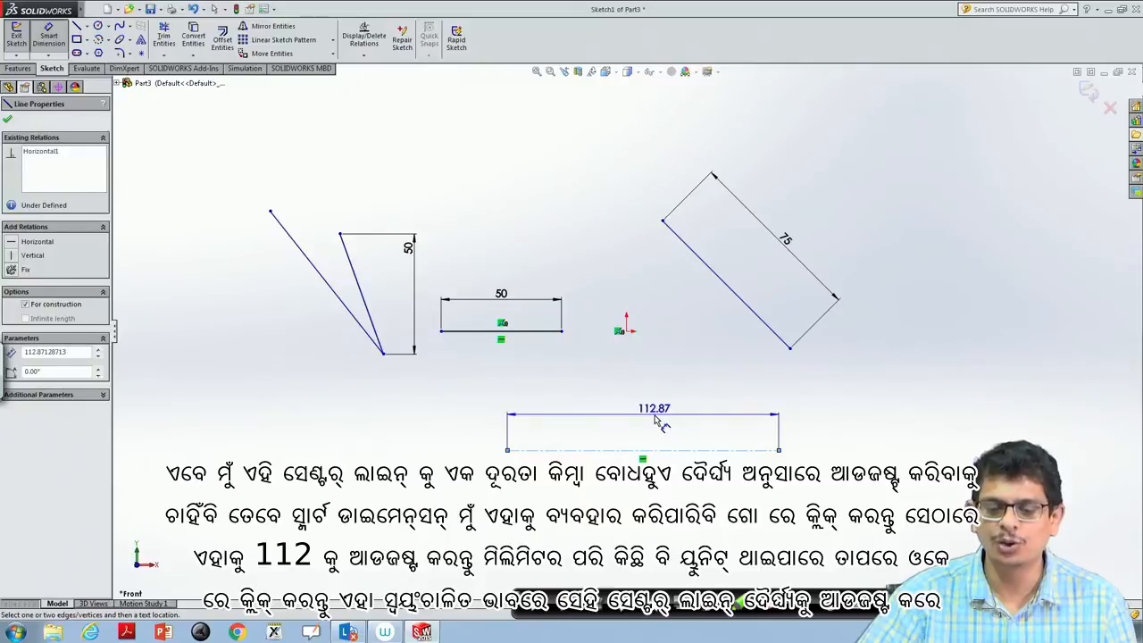
pyautogui.click(653, 420)
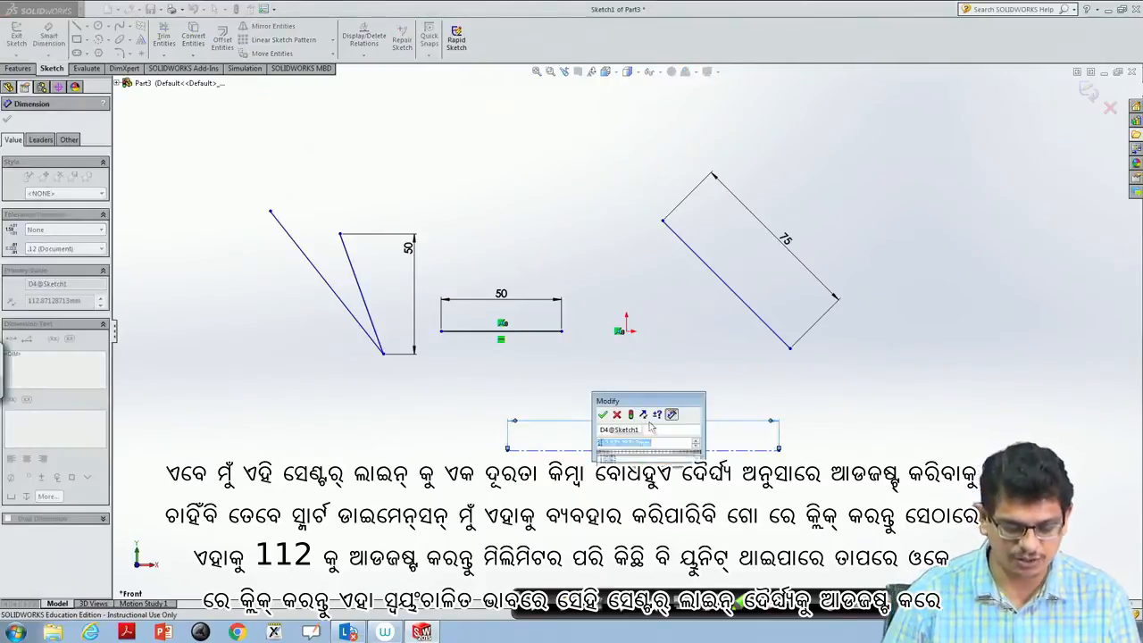
pyautogui.write('112')
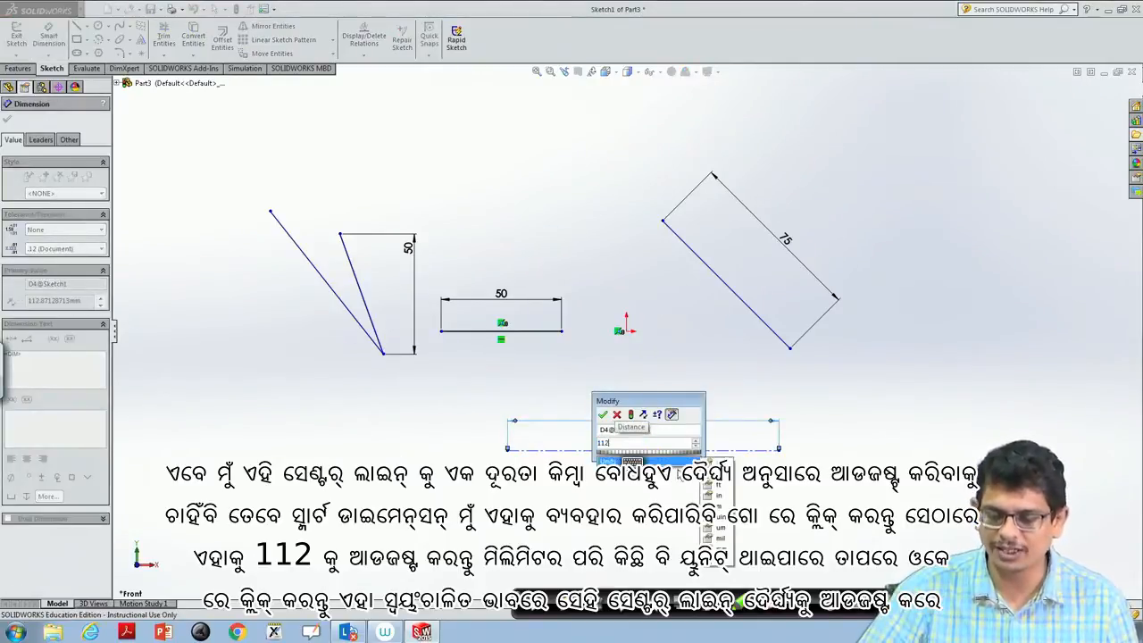
pyautogui.click(719, 549)
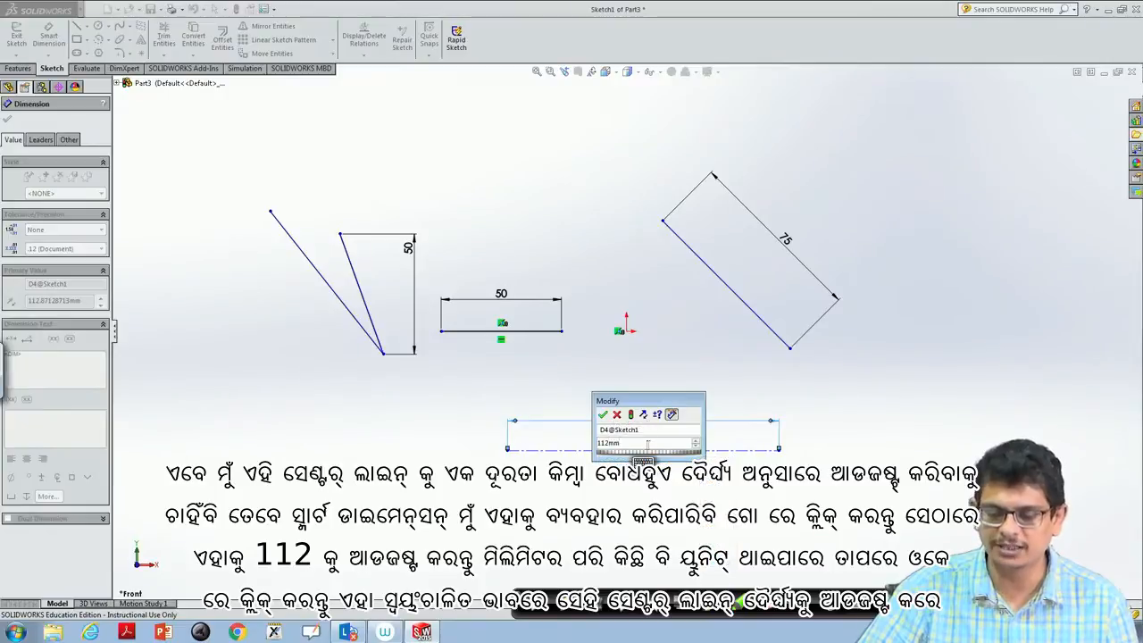
pyautogui.click(603, 415)
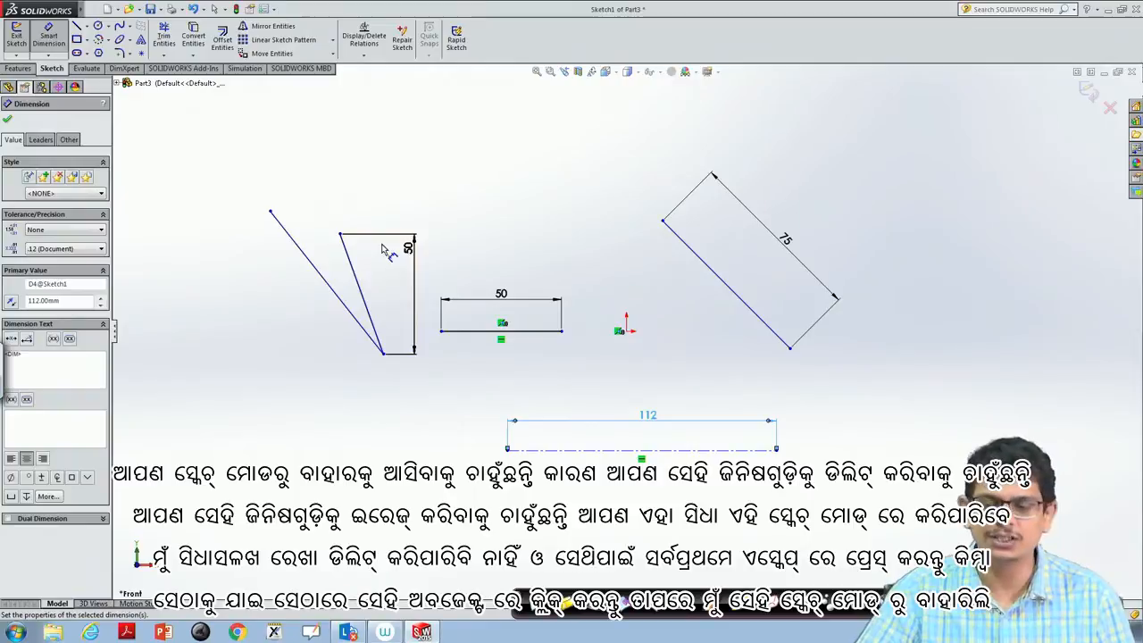
pyautogui.press('Escape')
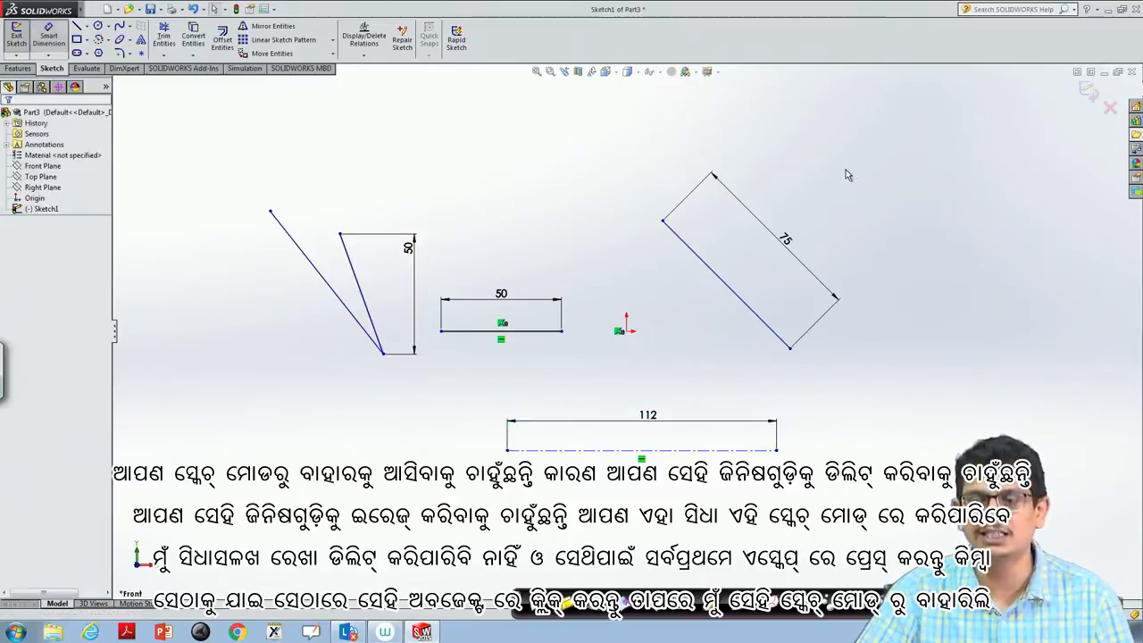
# - Exit the sketch and delete the whole sketch from the part
pyautogui.click(1090, 91)
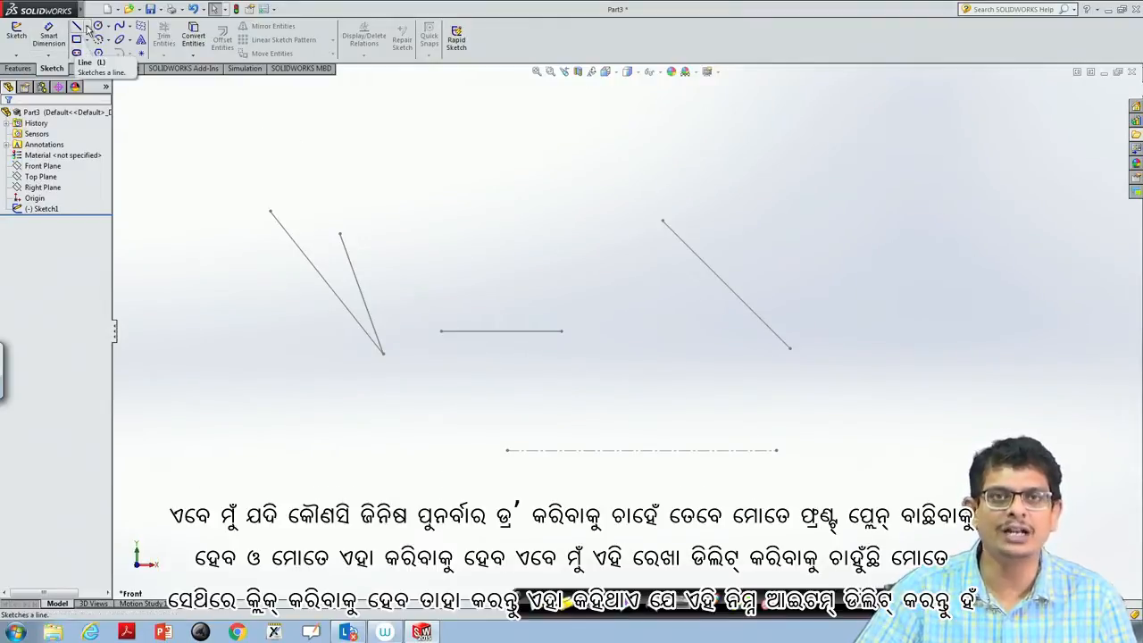
pyautogui.click(39, 167)
pyautogui.click(40, 188)
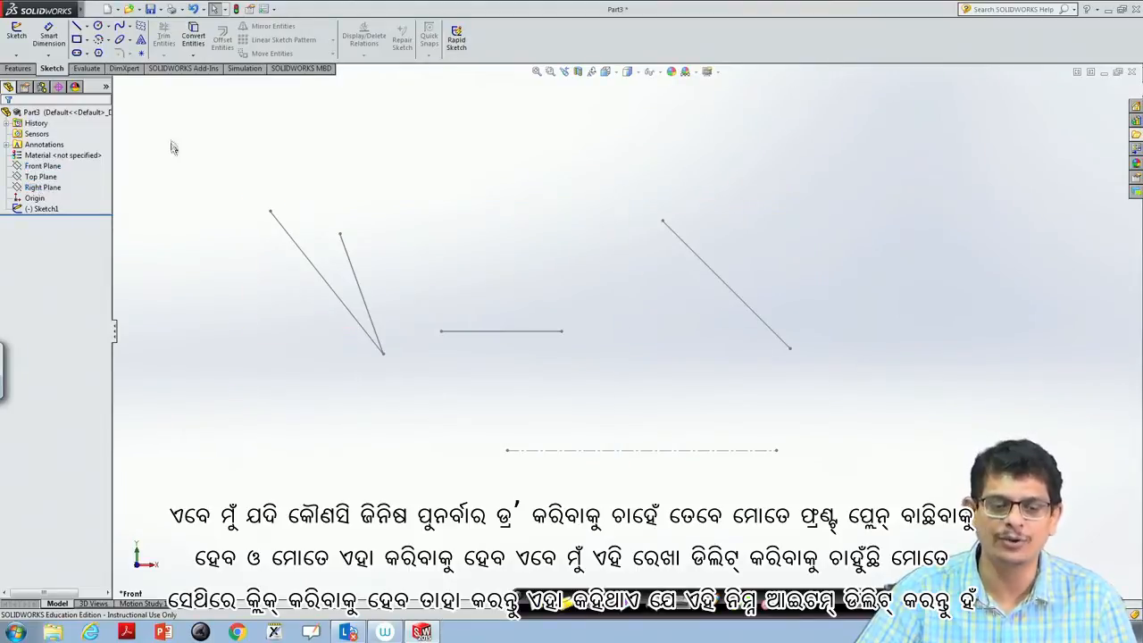
pyautogui.click(291, 241)
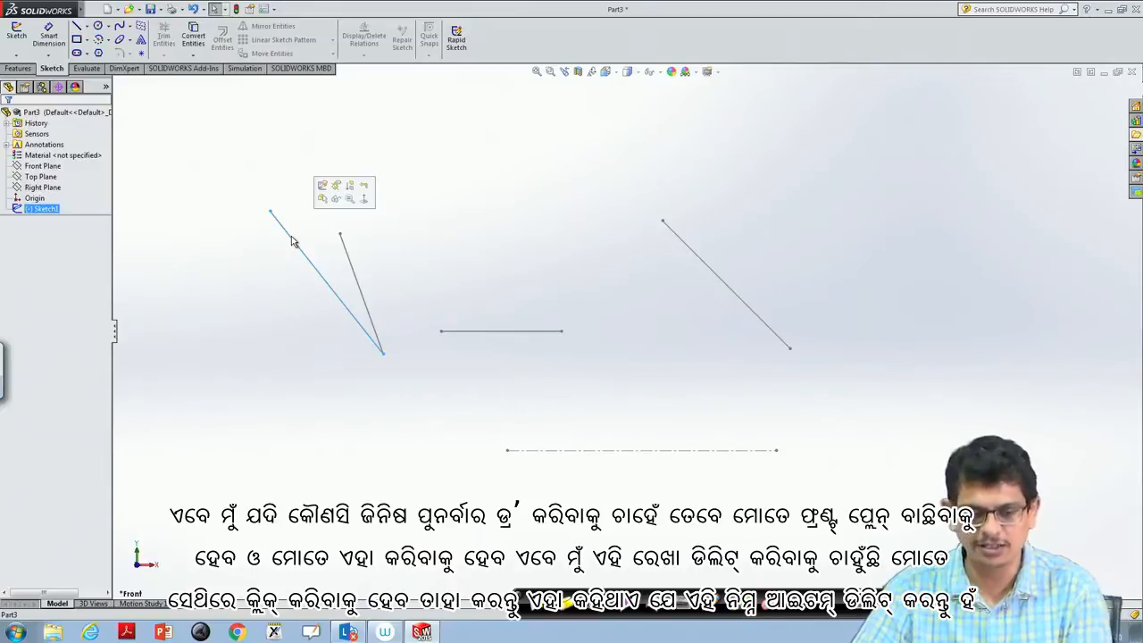
pyautogui.press('Delete')
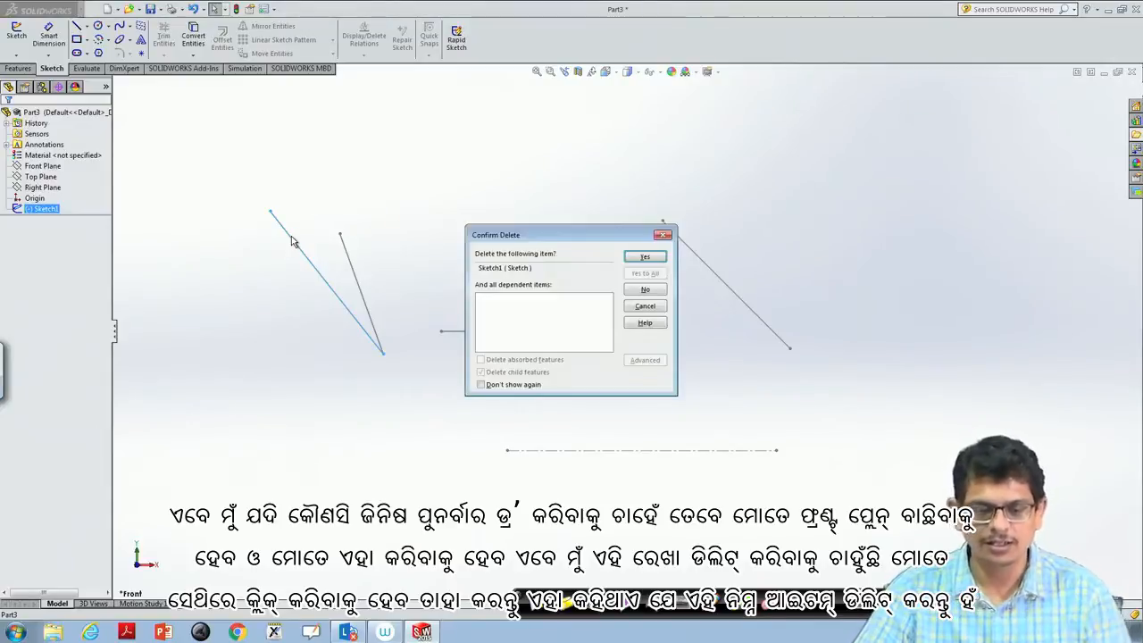
pyautogui.click(645, 258)
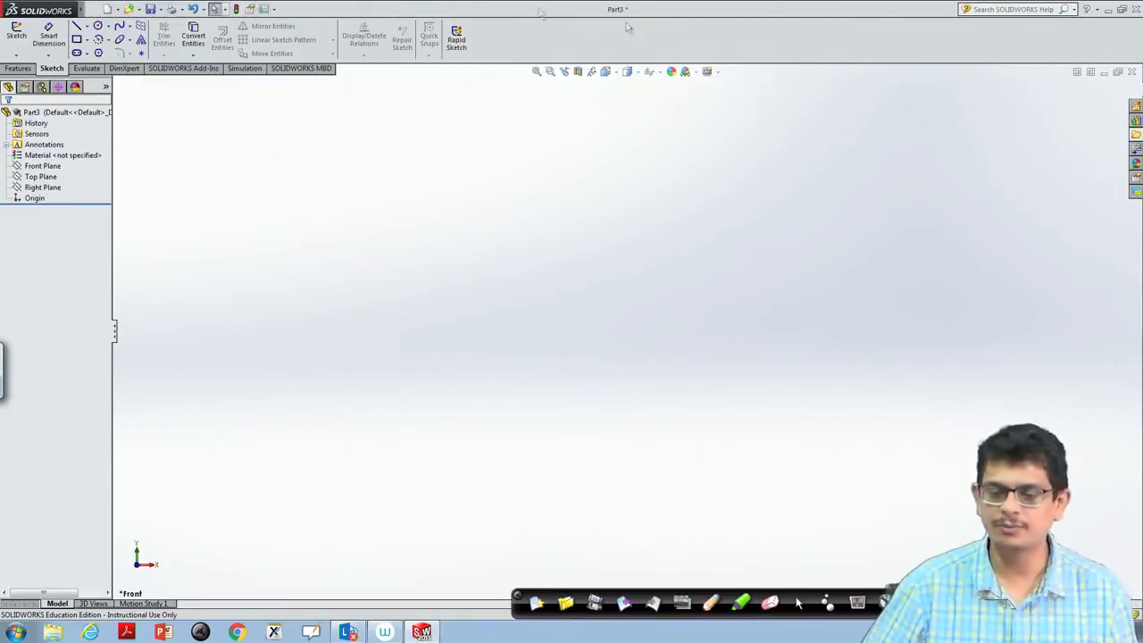
pyautogui.click(96, 10)
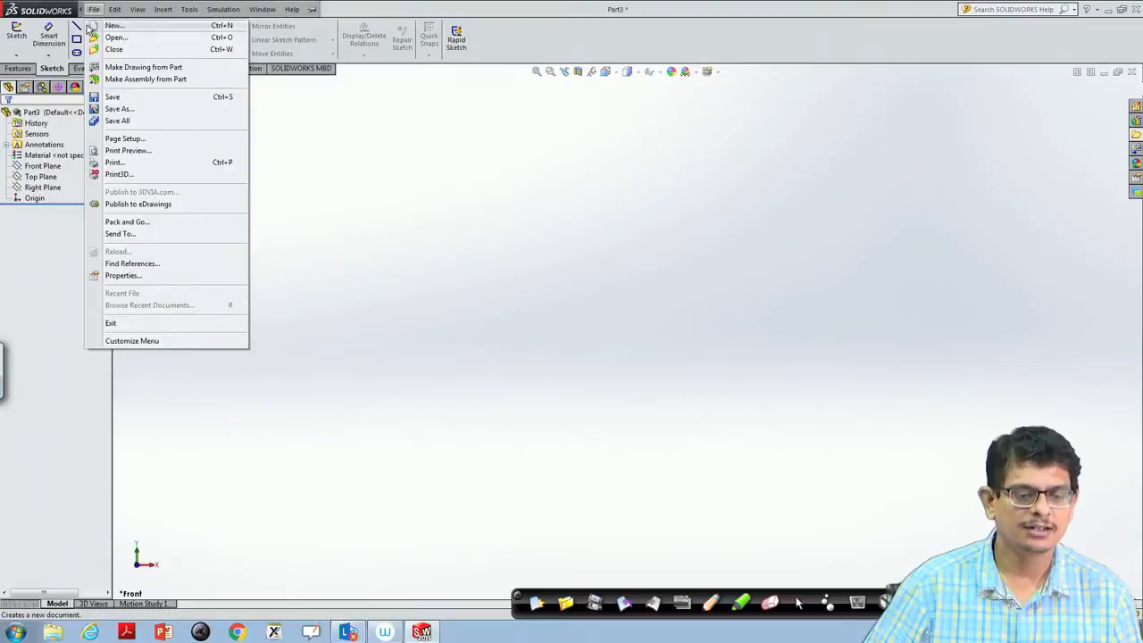
pyautogui.click(345, 225)
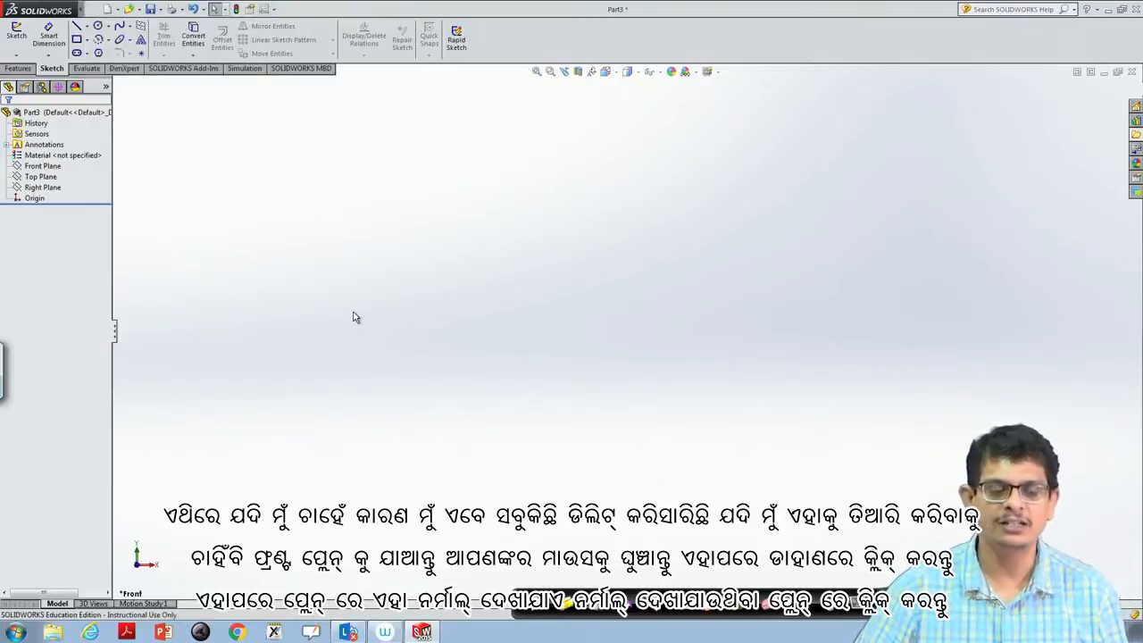
# - Select the Front Plane and orient the view normal to it
pyautogui.click(45, 155)
pyautogui.click(39, 167)
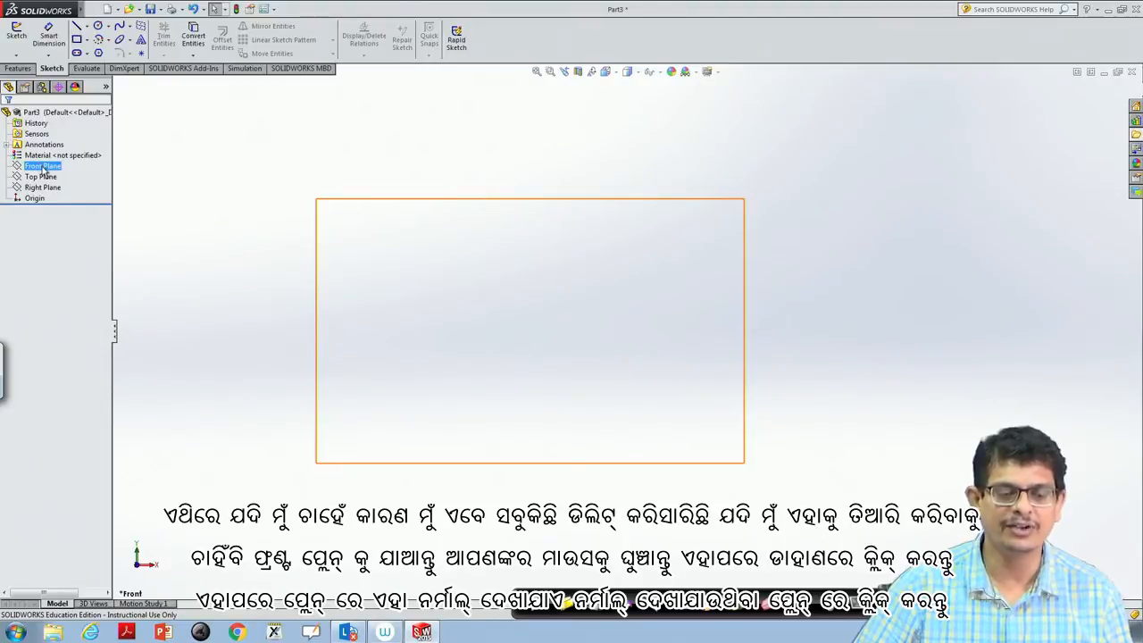
pyautogui.rightClick(43, 170)
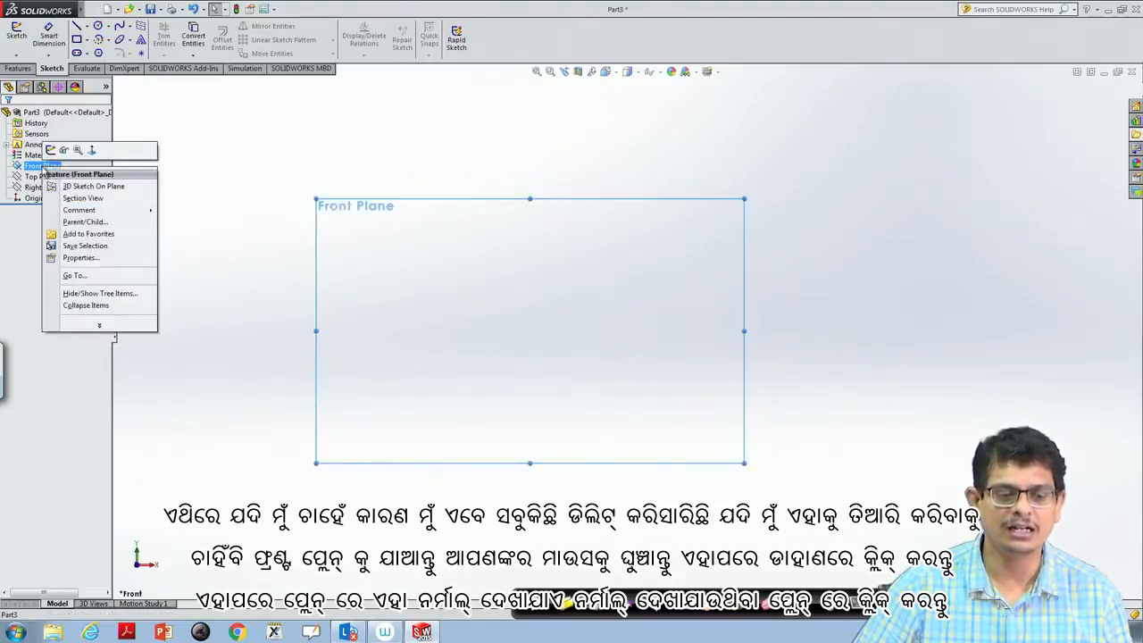
pyautogui.click(93, 152)
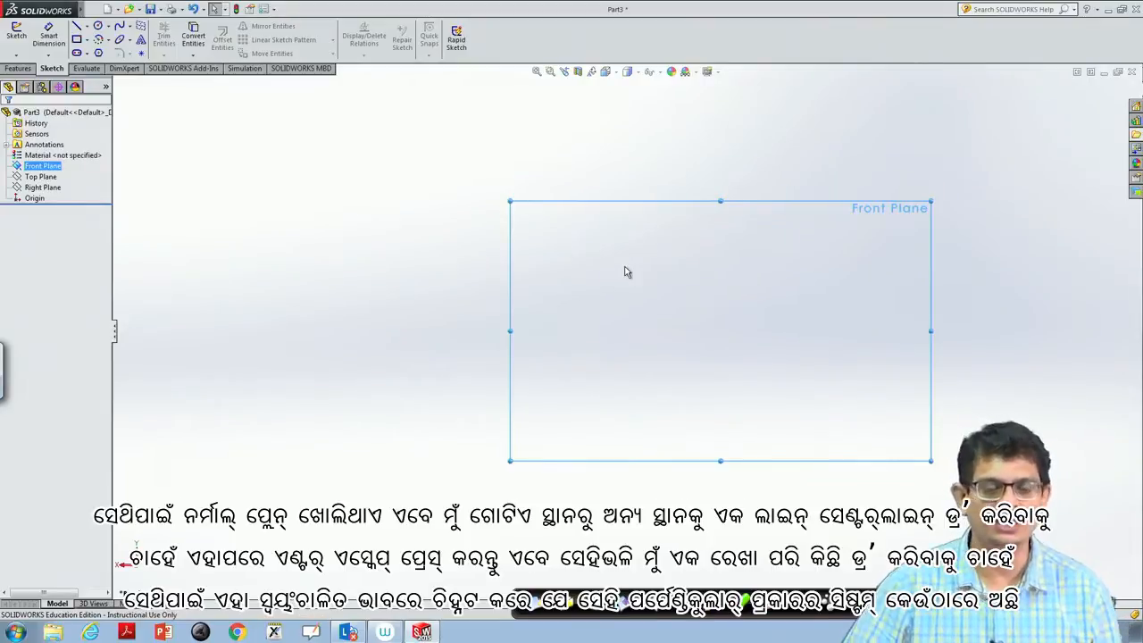
# - Sketch a horizontal centerline about 108 mm long on the Front Plane, with its right end vertically above the origin
pyautogui.click(86, 28)
pyautogui.click(107, 51)
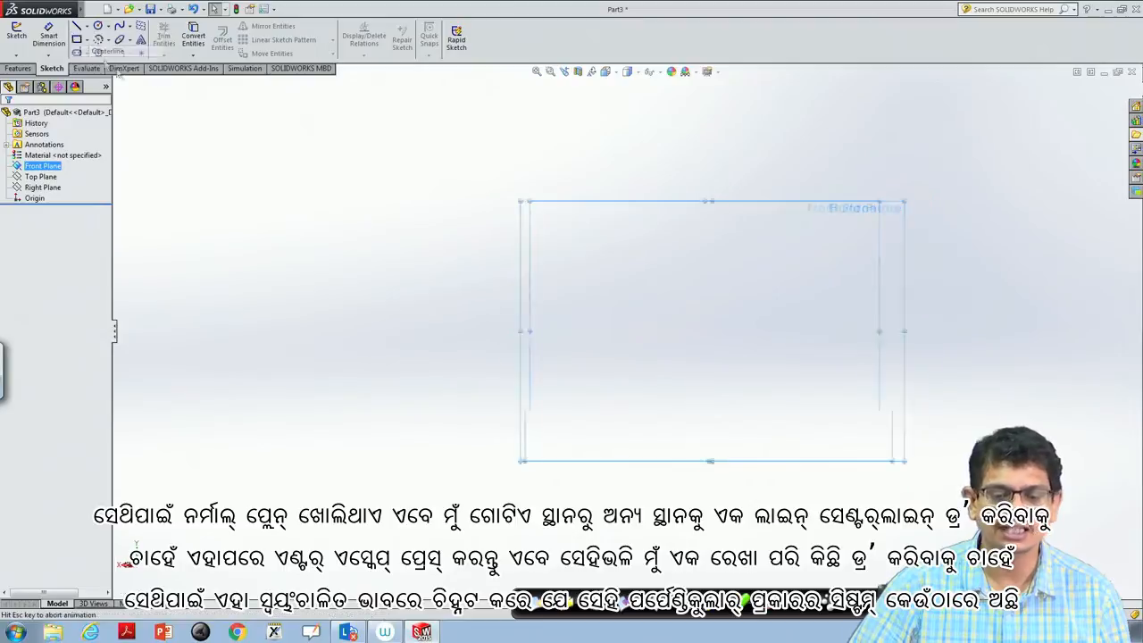
pyautogui.click(371, 278)
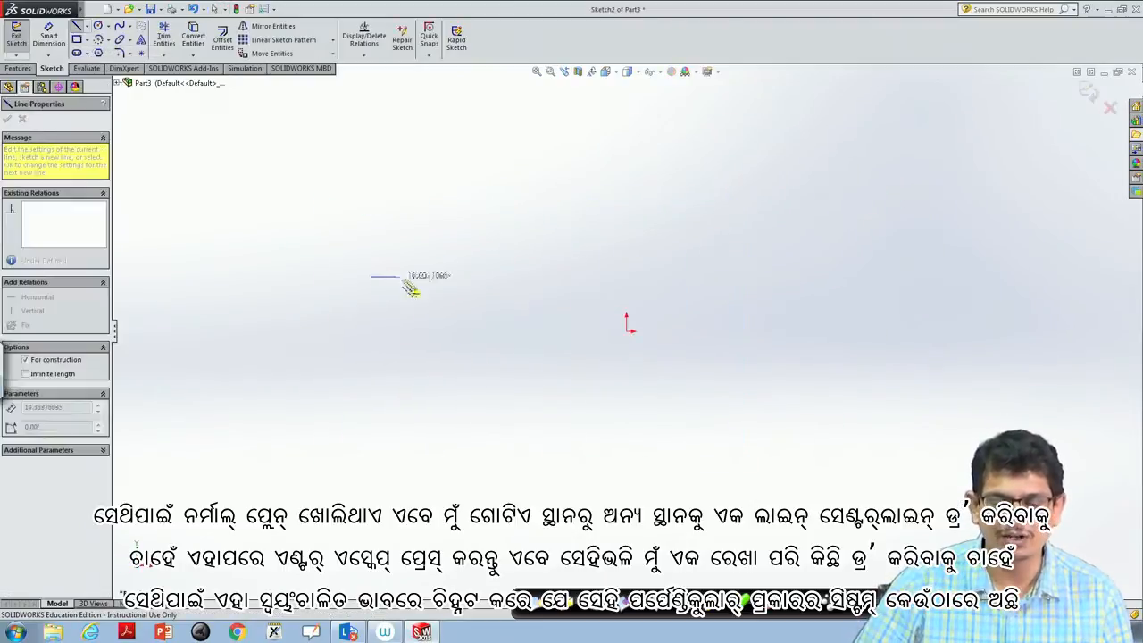
pyautogui.click(628, 279)
pyautogui.press('Escape')
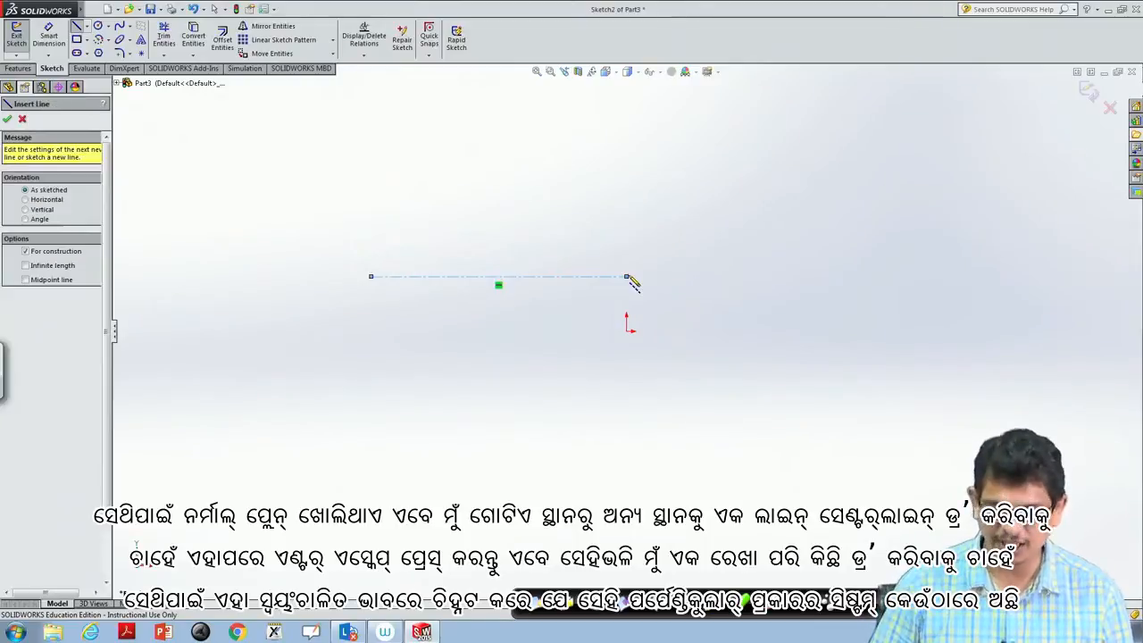
pyautogui.press('Escape')
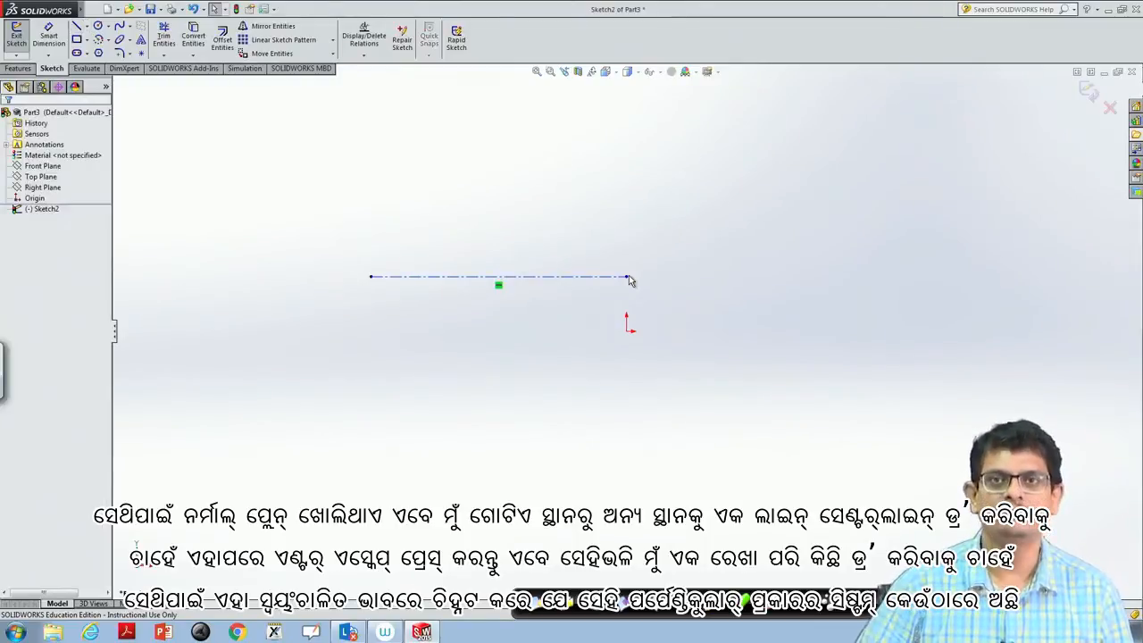
# - Sketch a vertical line about 109 mm long, running downward through the centerline's left endpoint
pyautogui.click(86, 26)
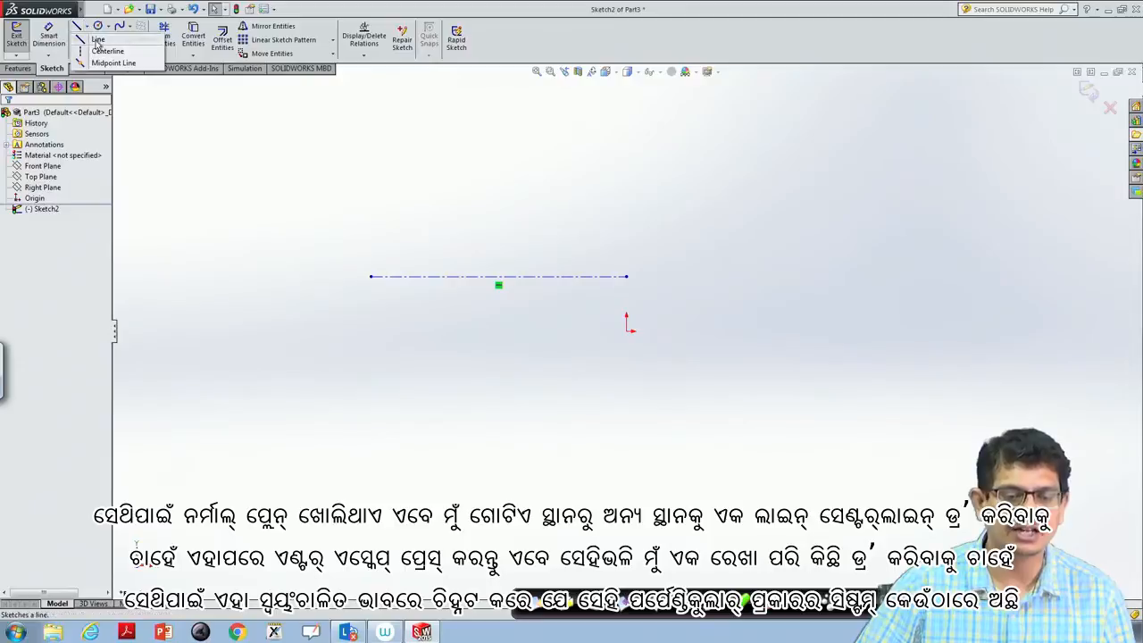
pyautogui.click(99, 34)
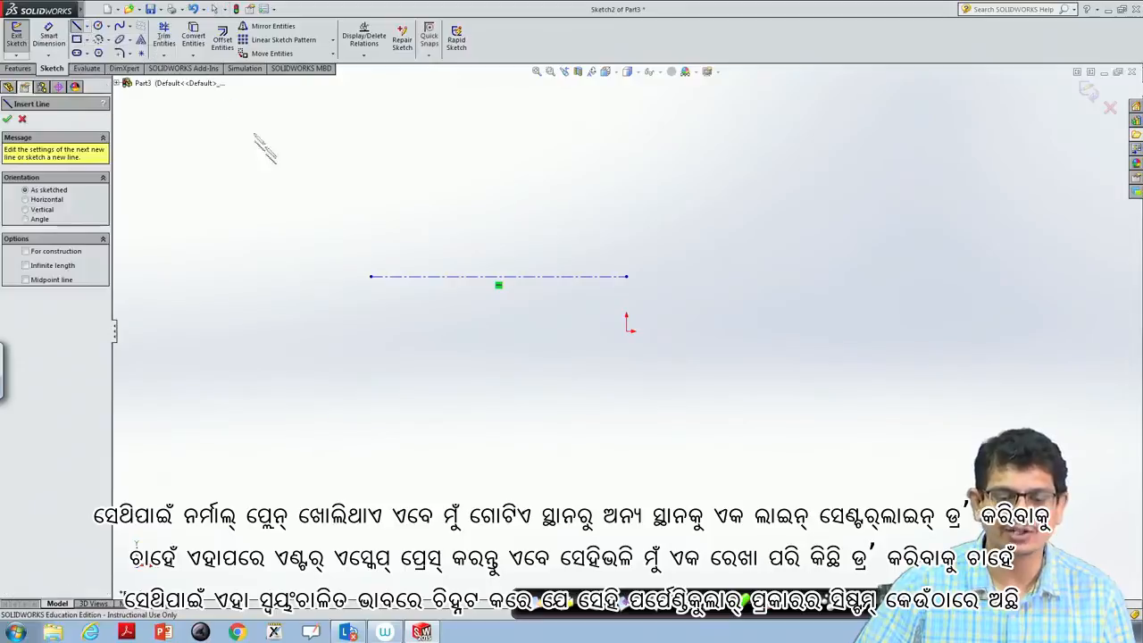
pyautogui.click(371, 146)
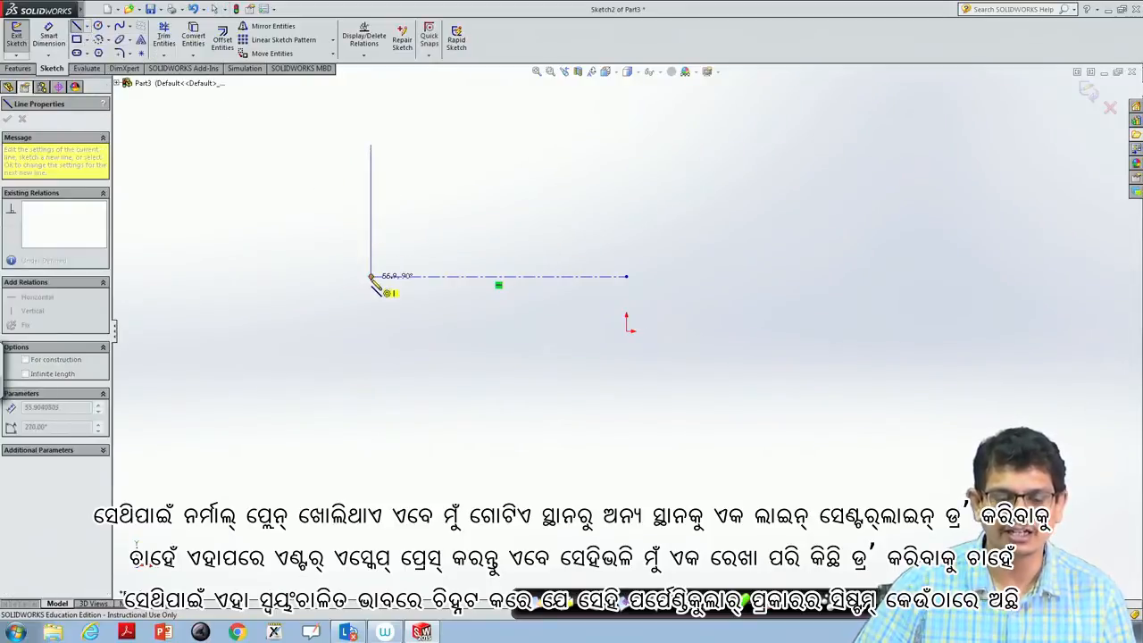
pyautogui.click(371, 402)
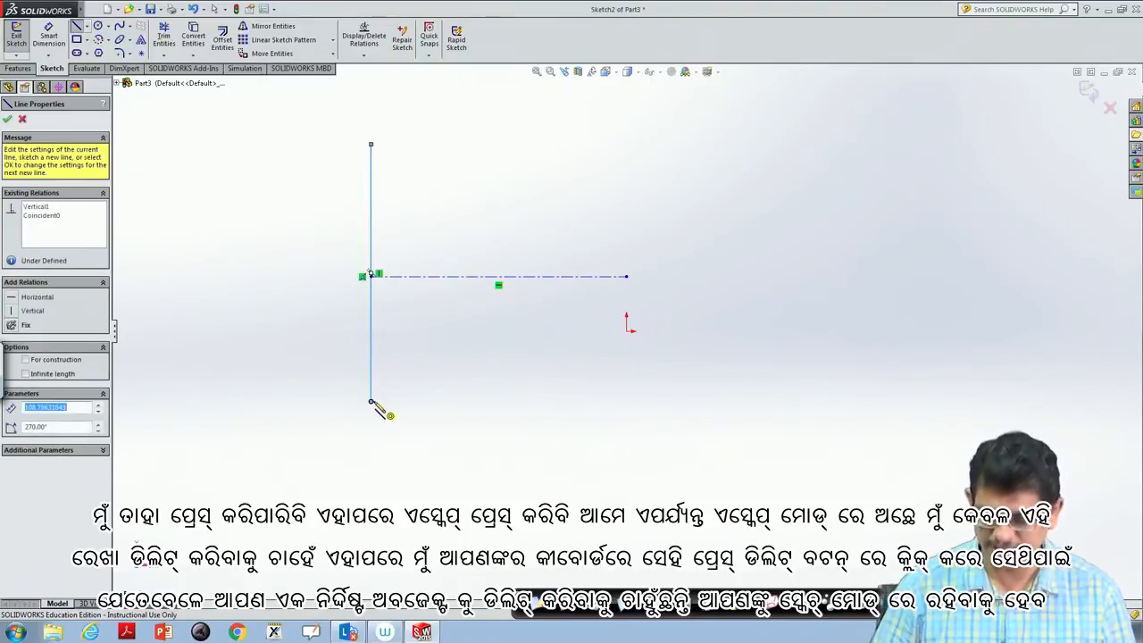
pyautogui.press('Escape')
pyautogui.press('Escape')
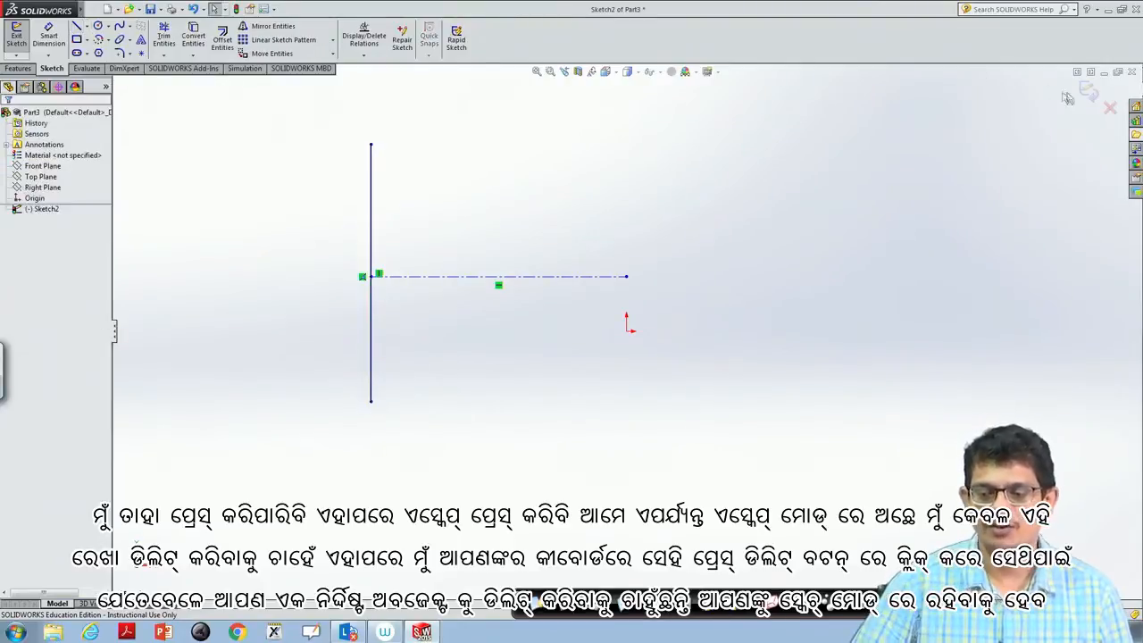
# - Delete the vertical line and the horizontal centerline from the sketch individually
pyautogui.click(371, 182)
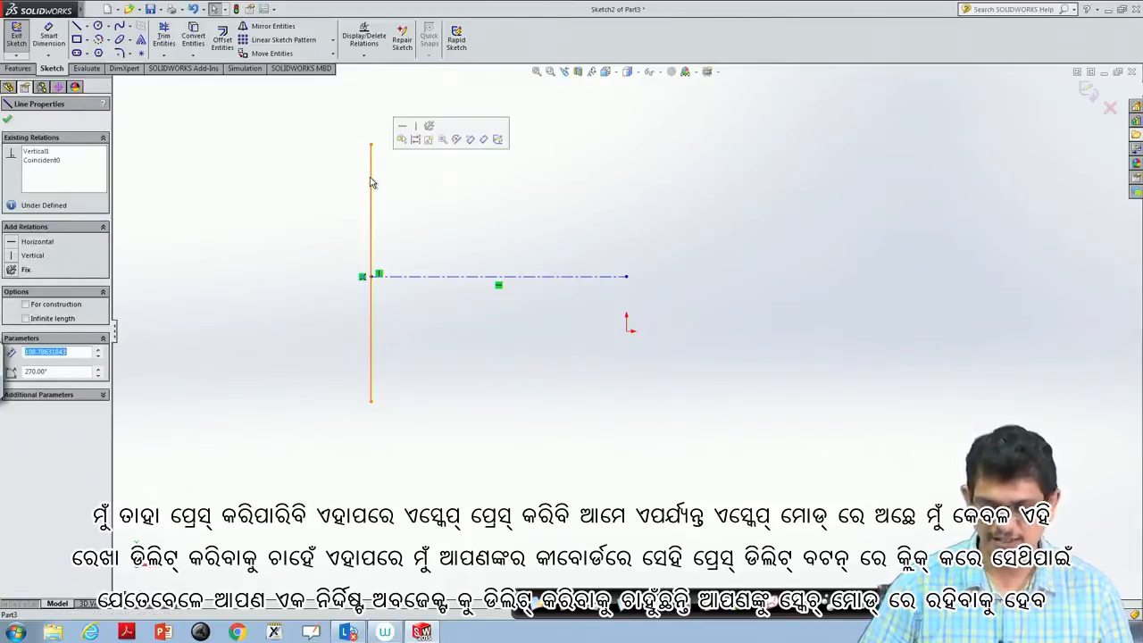
pyautogui.press('Delete')
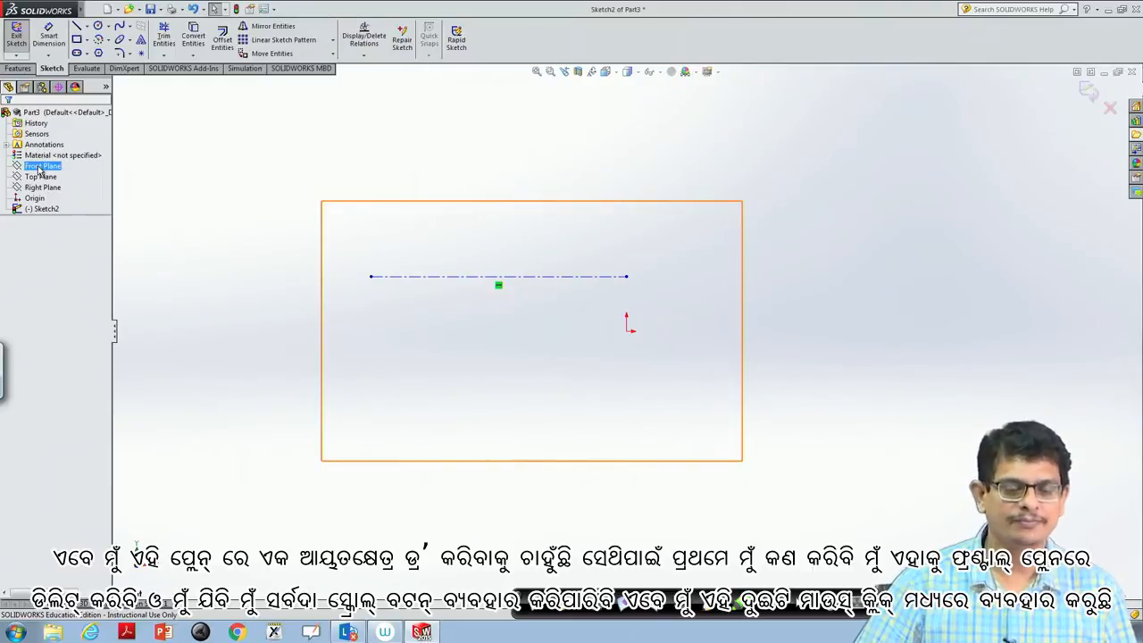
pyautogui.click(399, 278)
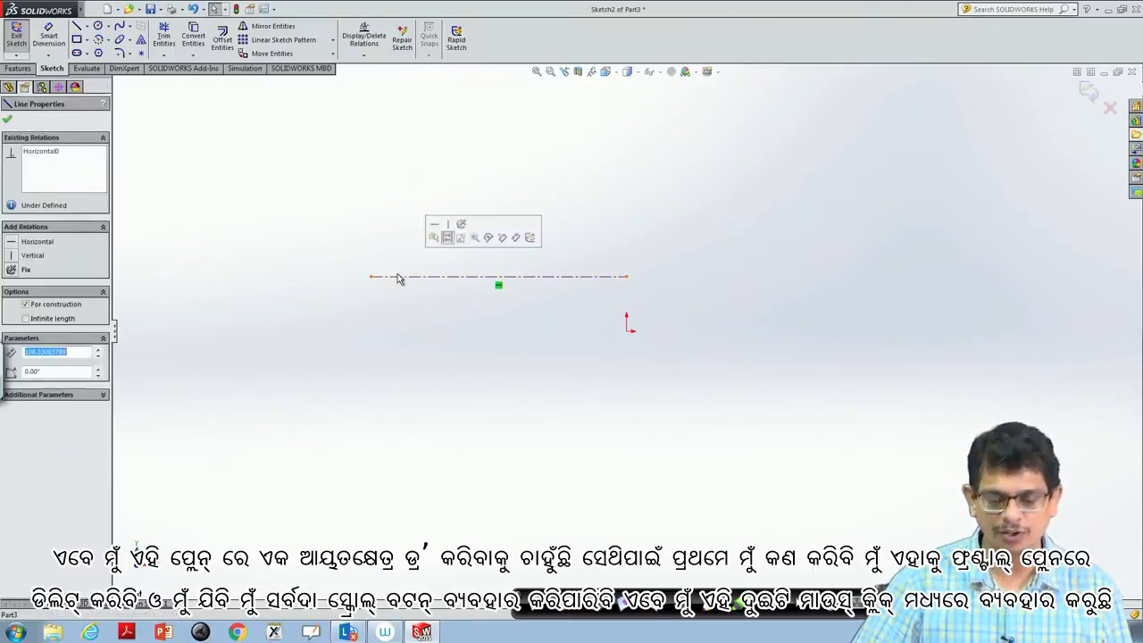
pyautogui.press('Delete')
# - Select the Front Plane and orient the view normal to it before sketching a rectangle
pyautogui.click(43, 167)
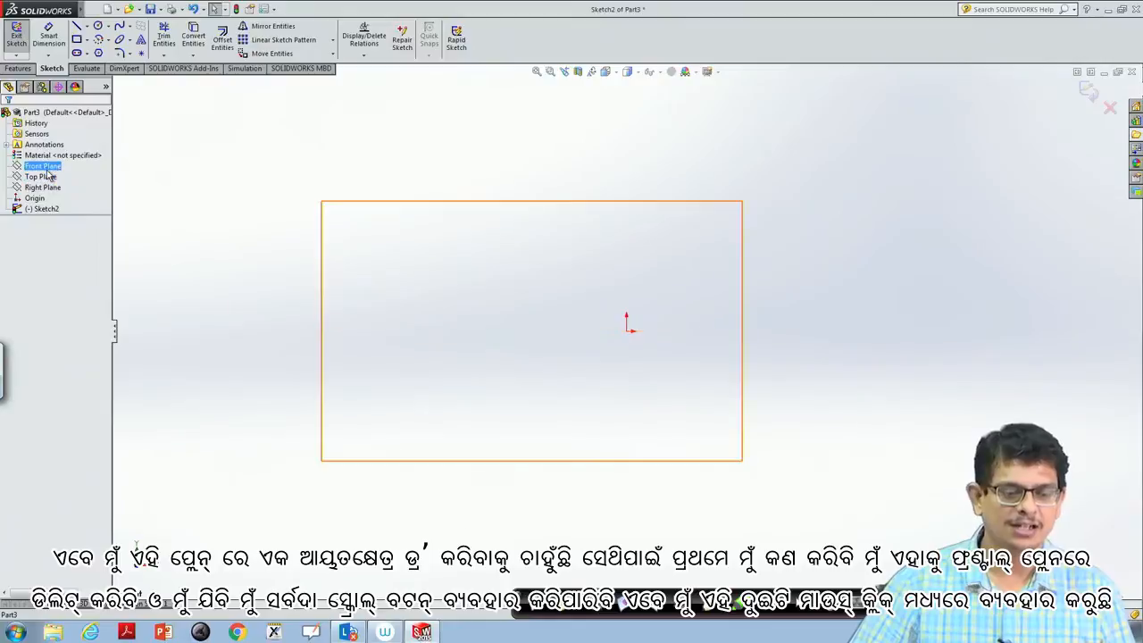
pyautogui.rightClick(46, 168)
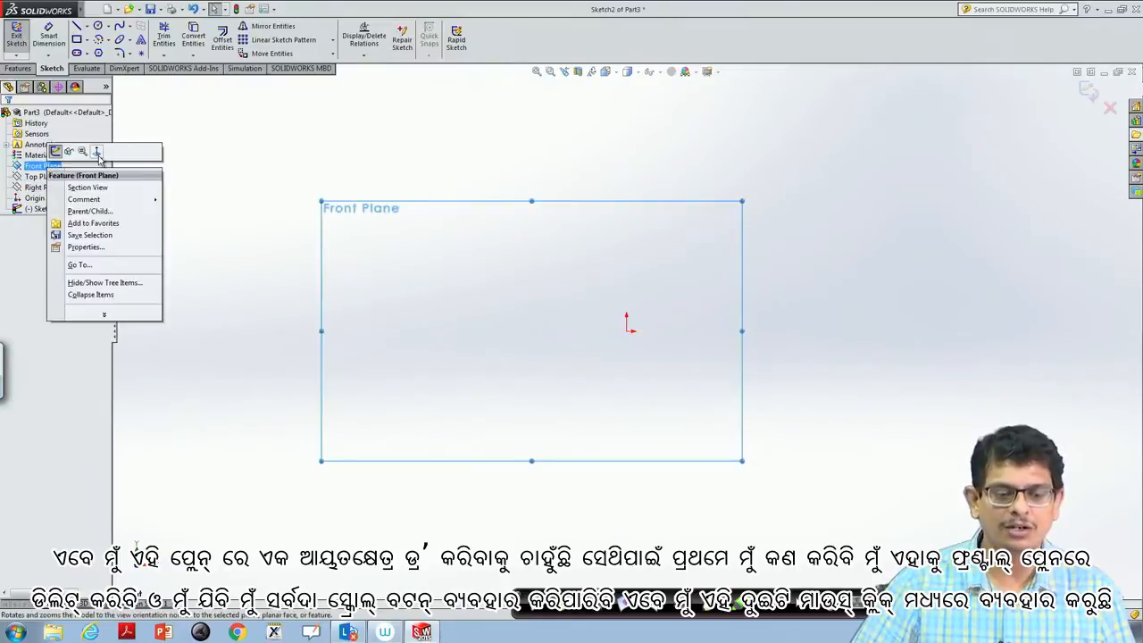
pyautogui.click(98, 152)
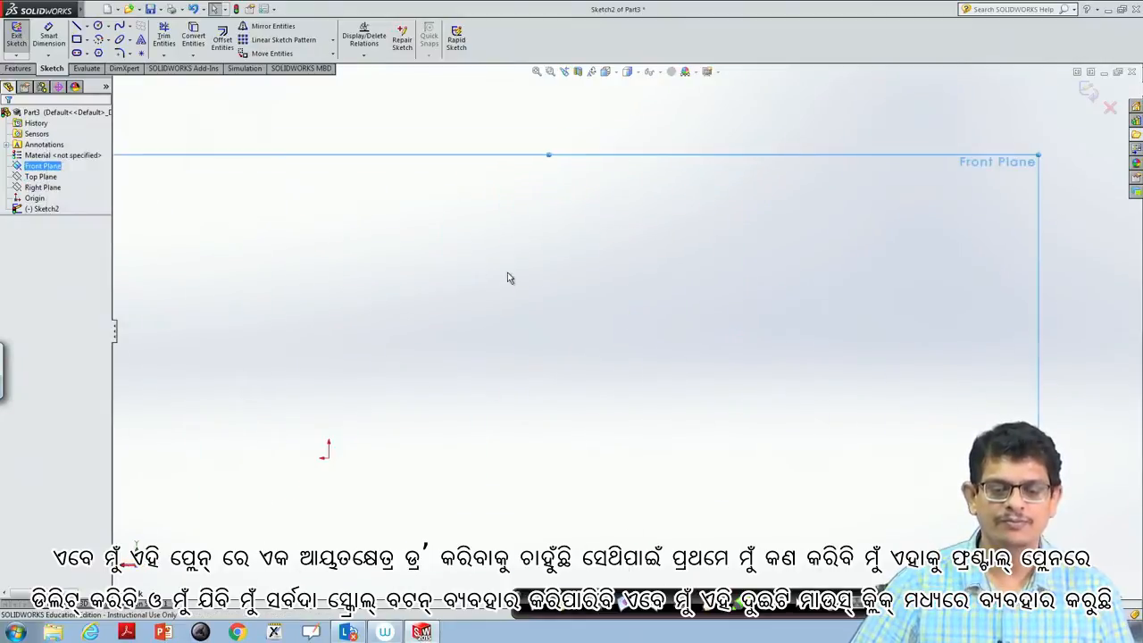
# - Examine the Front Plane at different magnifications by zooming in and out, trying Zoom to Area, and fitting the view
pyautogui.scroll(5, 507, 272)
pyautogui.scroll(-3, 507, 277)
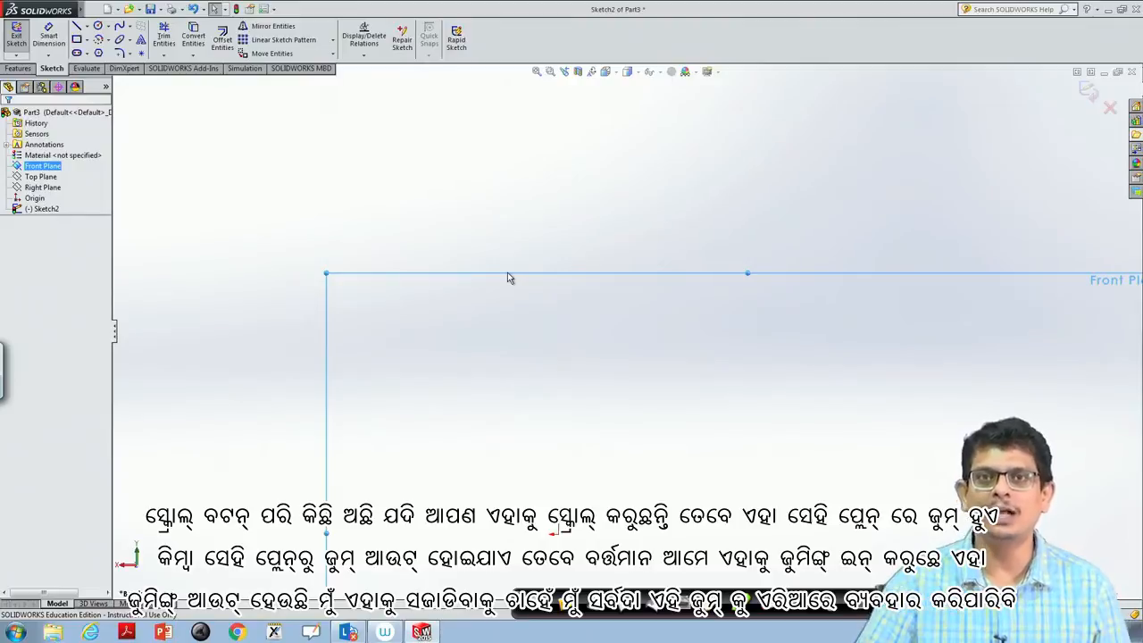
pyautogui.scroll(-4, 508, 272)
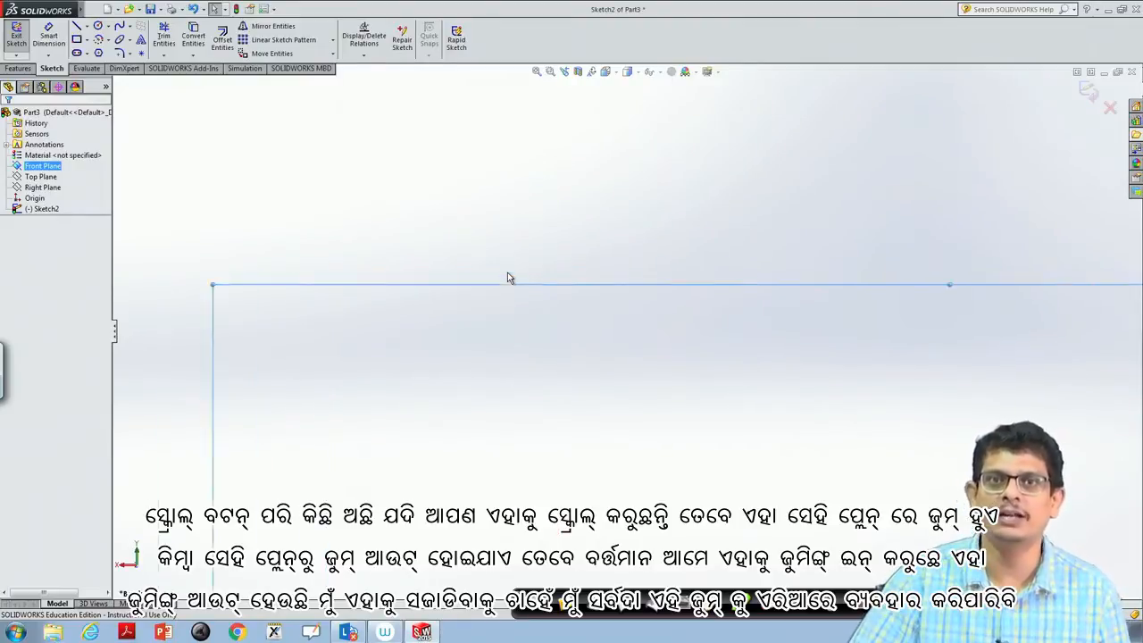
pyautogui.scroll(6, 509, 277)
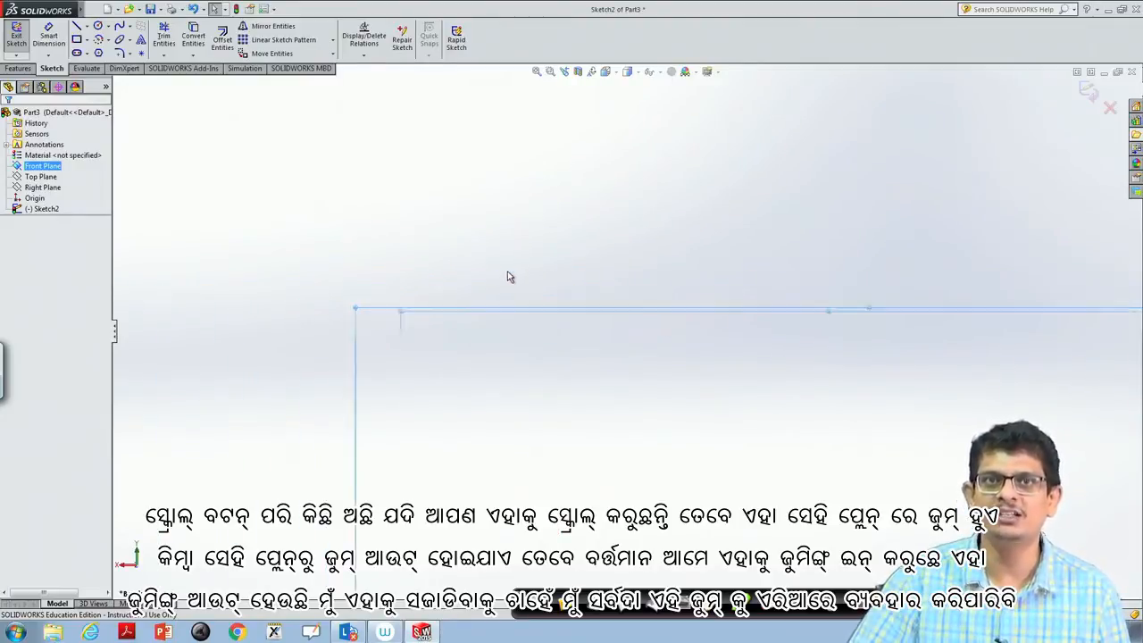
pyautogui.scroll(2, 507, 276)
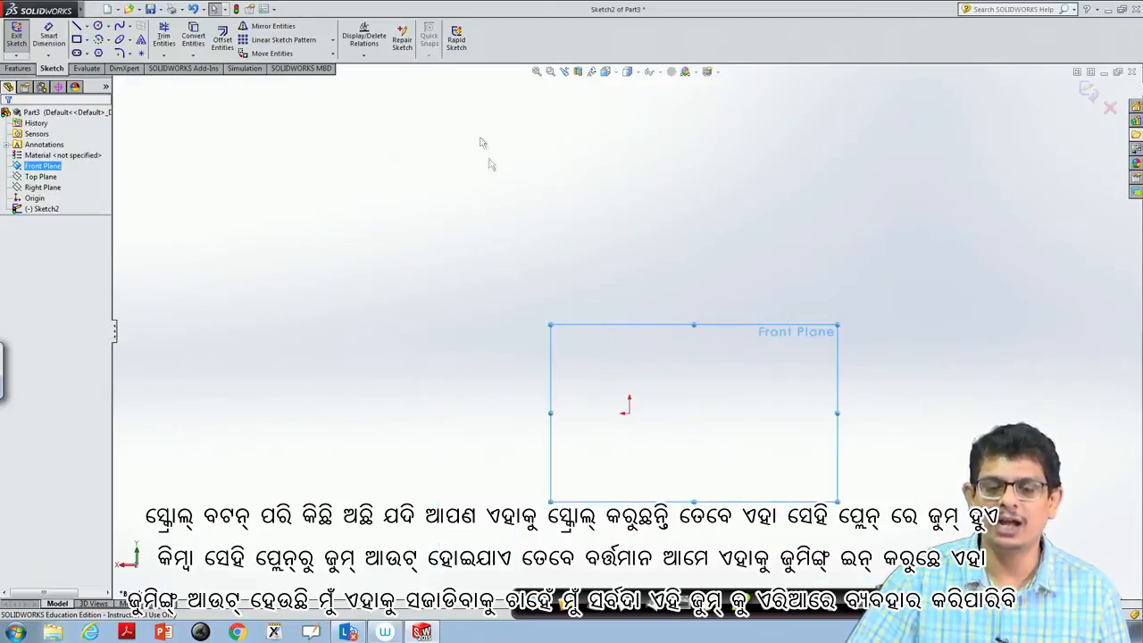
pyautogui.click(539, 74)
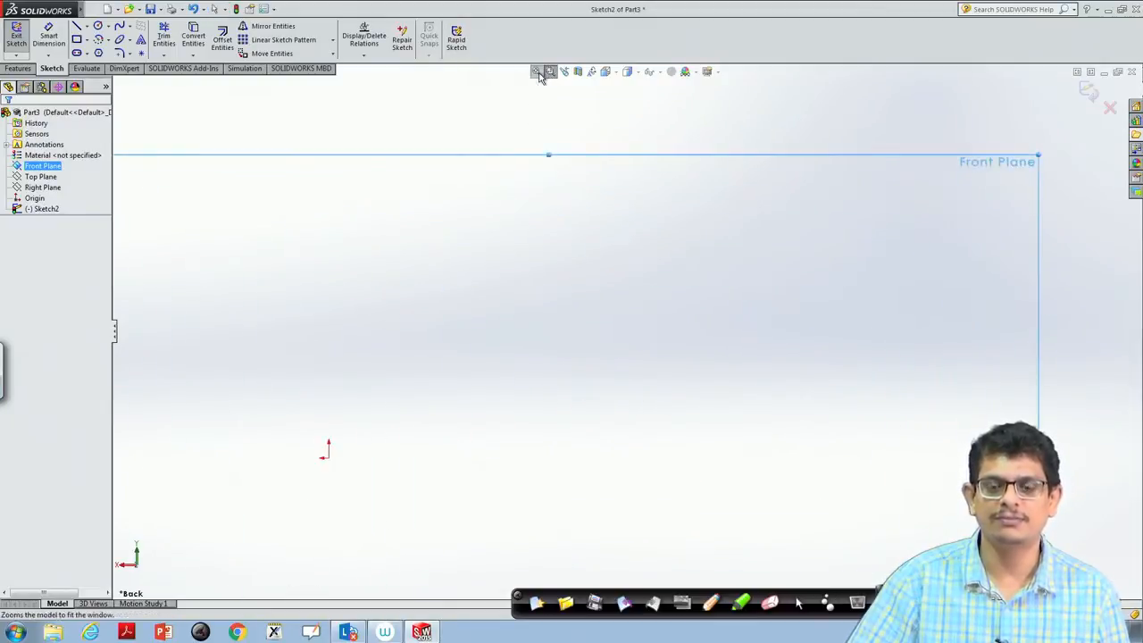
pyautogui.click(550, 73)
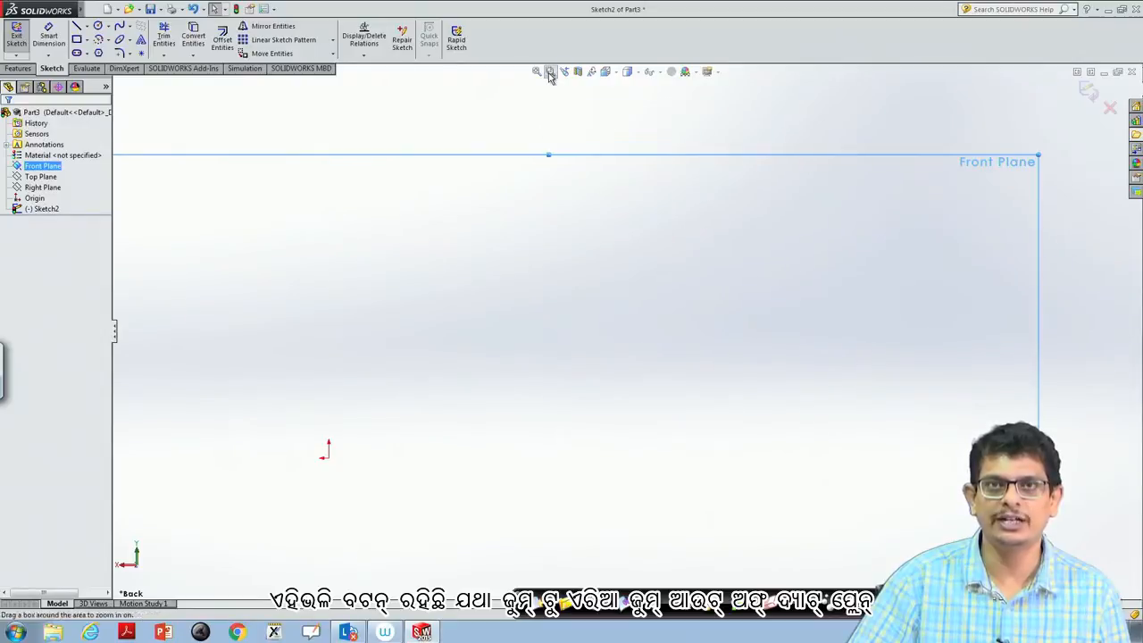
pyautogui.scroll(-4, 565, 227)
pyautogui.scroll(8, 565, 228)
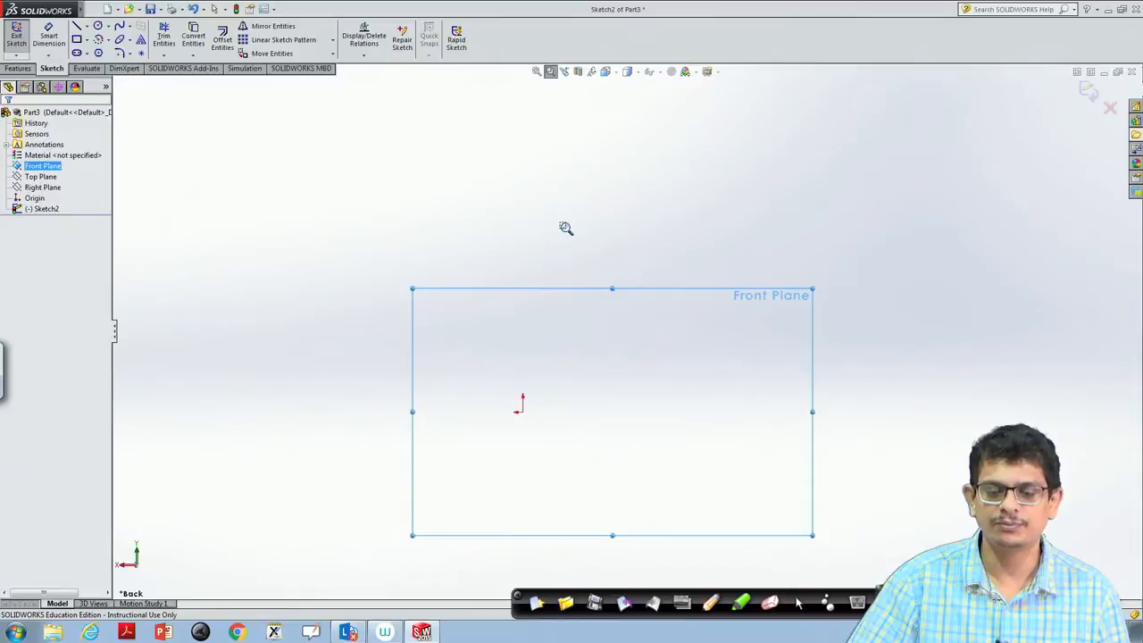
pyautogui.click(537, 72)
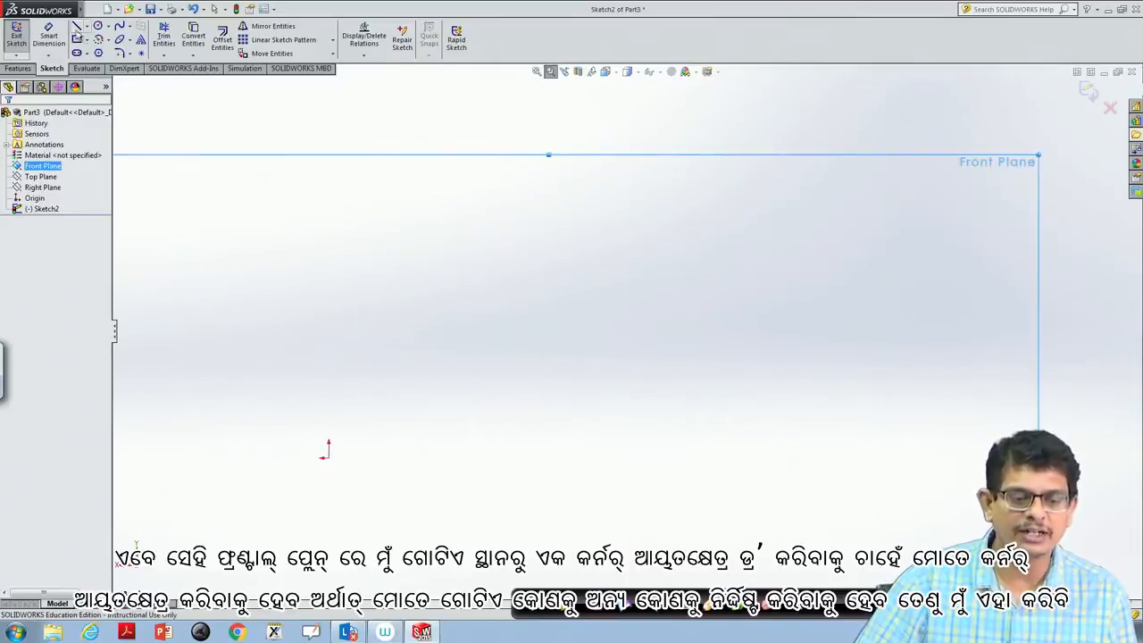
# - Sketch a corner rectangle about 27 × 8 mm above the origin on the Front Plane
pyautogui.click(86, 41)
pyautogui.click(116, 52)
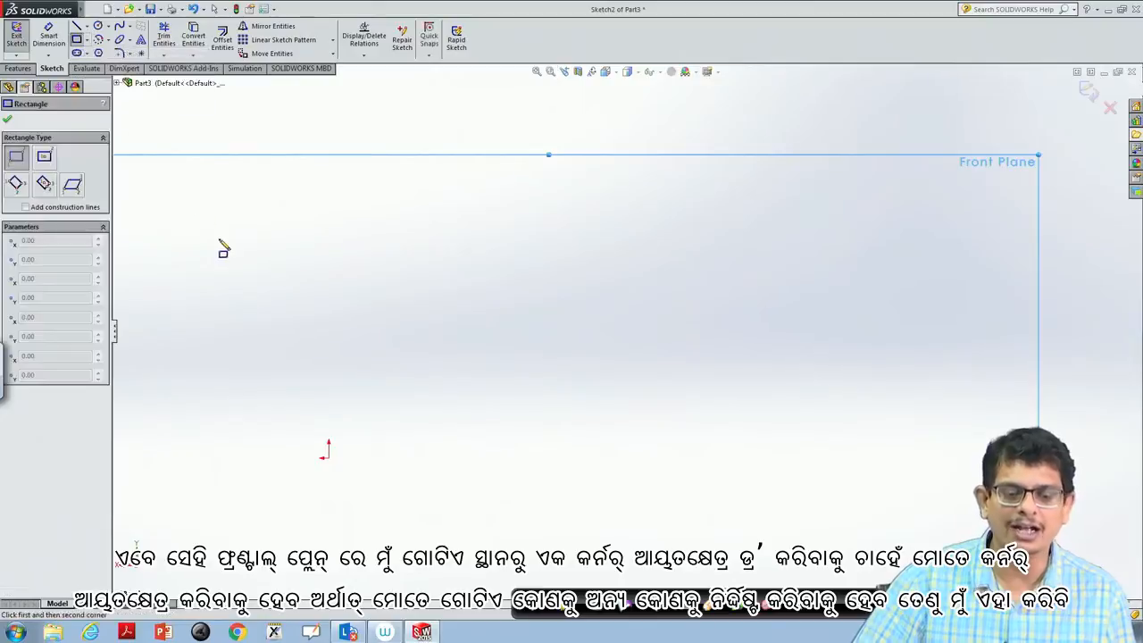
pyautogui.click(223, 213)
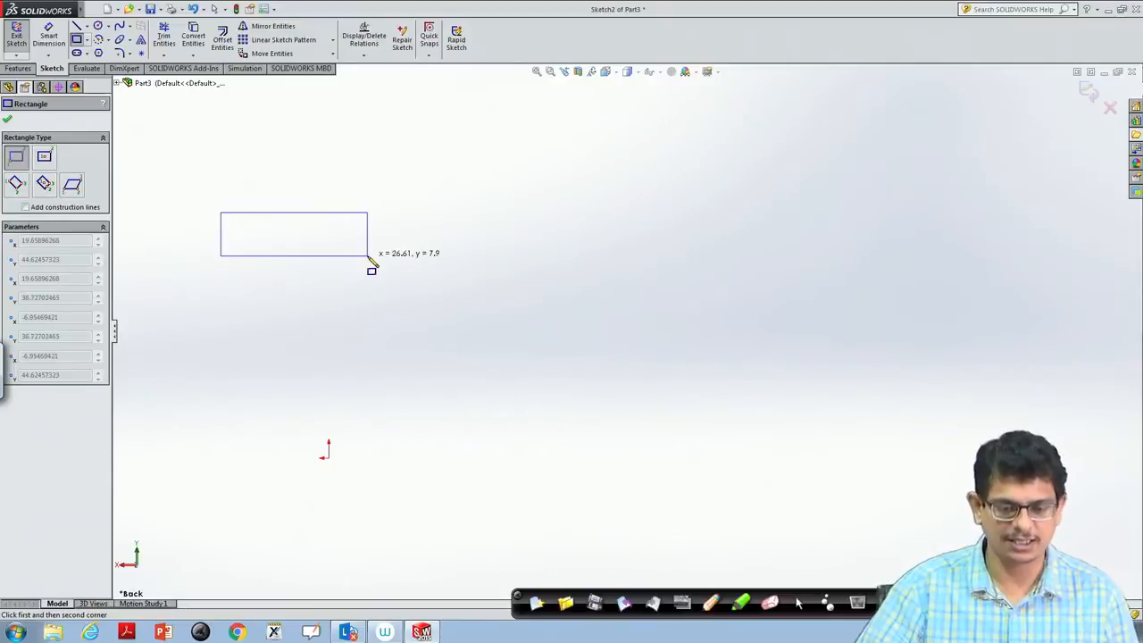
pyautogui.click(367, 256)
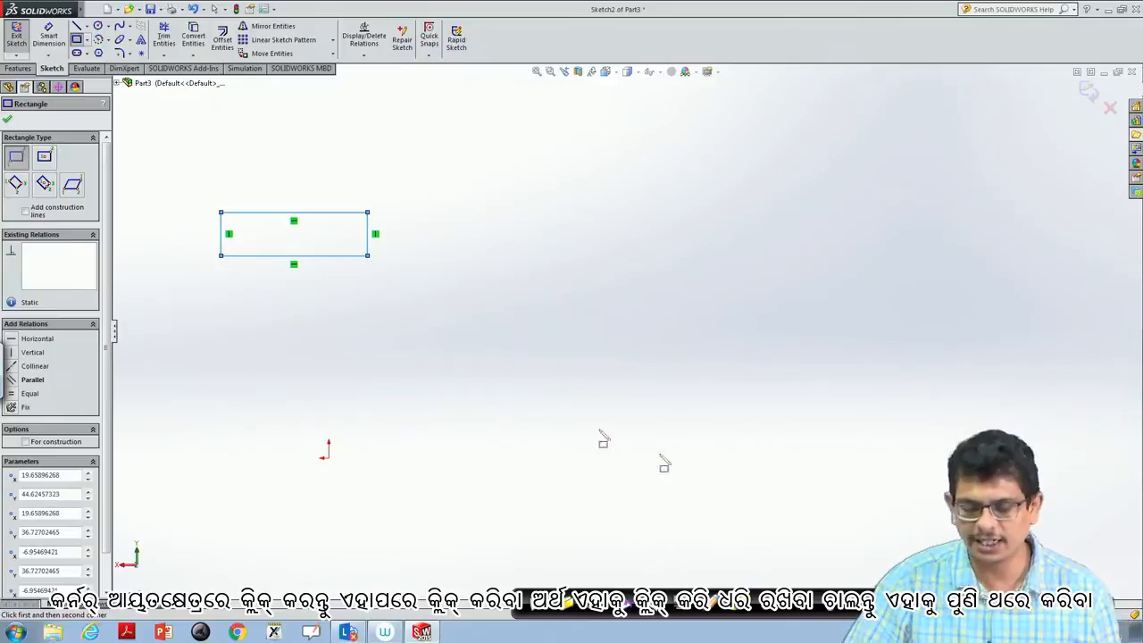
pyautogui.press('Escape')
# - Delete the rectangle's bottom edge and right edge one at a time
pyautogui.click(356, 256)
pyautogui.press('Delete')
pyautogui.click(368, 246)
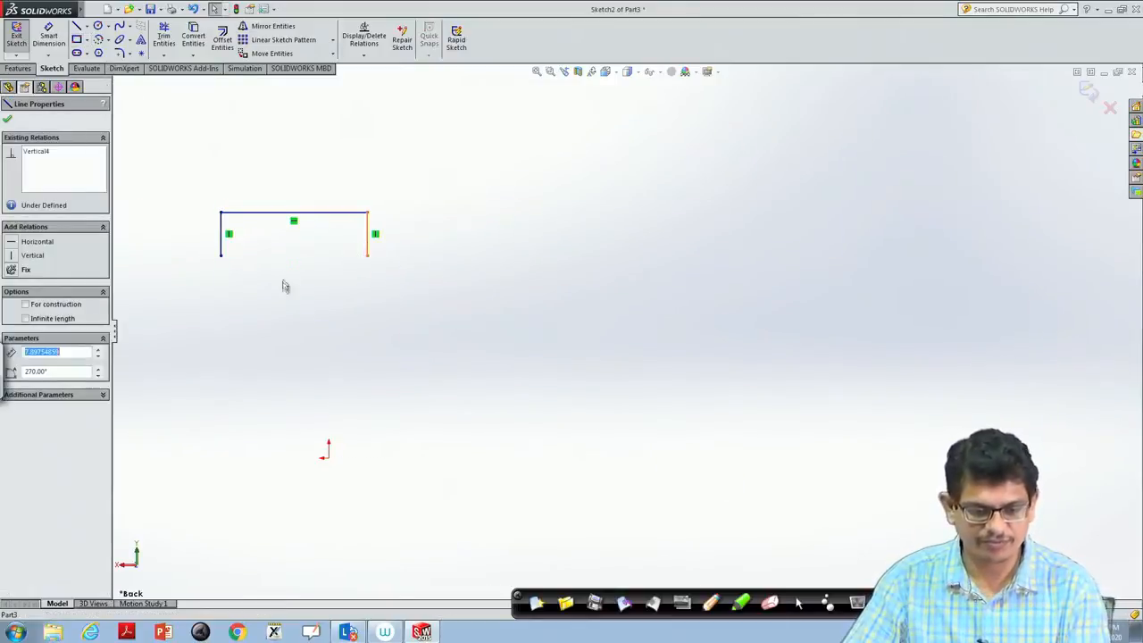
pyautogui.press('Delete')
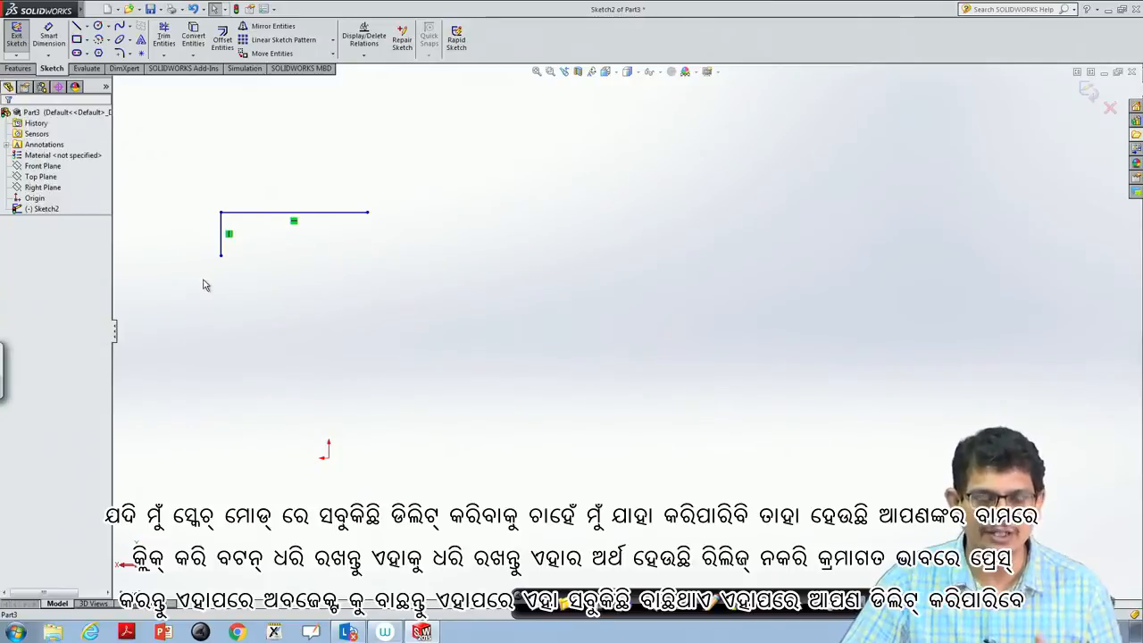
# - Box-select the two remaining rectangle lines and delete them together
pyautogui.moveTo(204, 283); pyautogui.dragTo(248, 277)
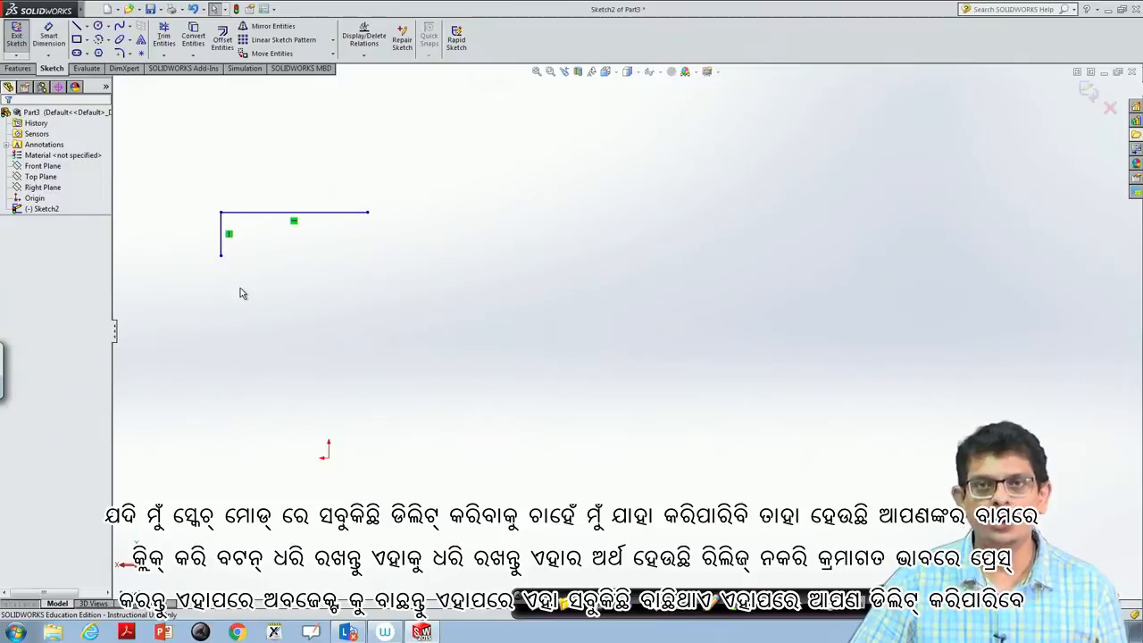
pyautogui.moveTo(184, 302)
pyautogui.mouseDown()
pyautogui.moveTo(377, 235)
pyautogui.moveTo(400, 195)
pyautogui.mouseUp()
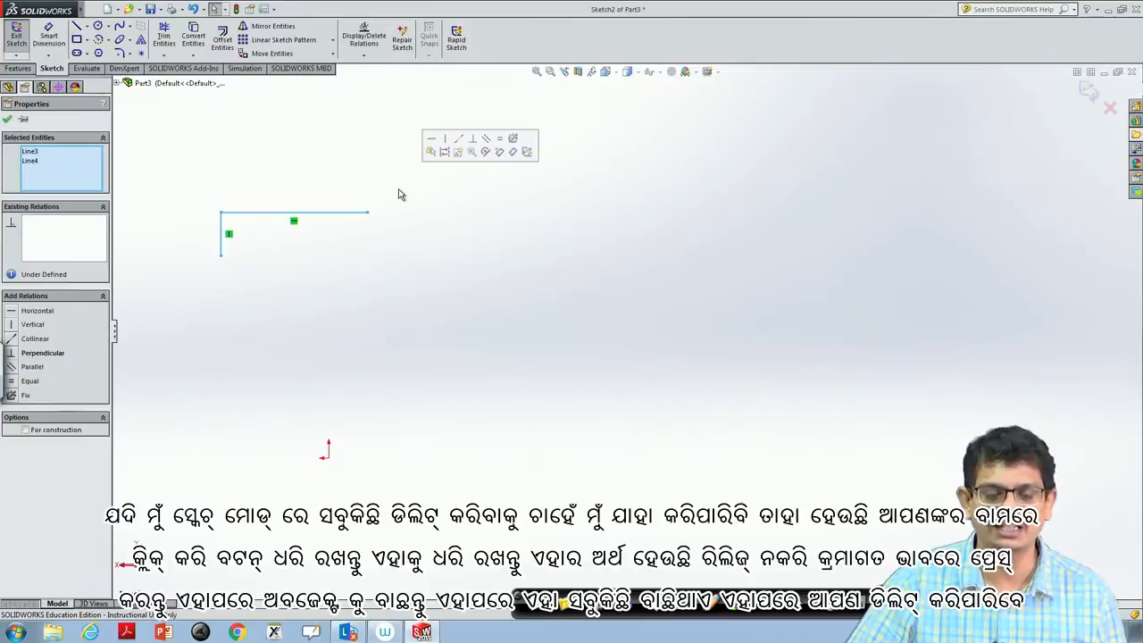
pyautogui.press('Delete')
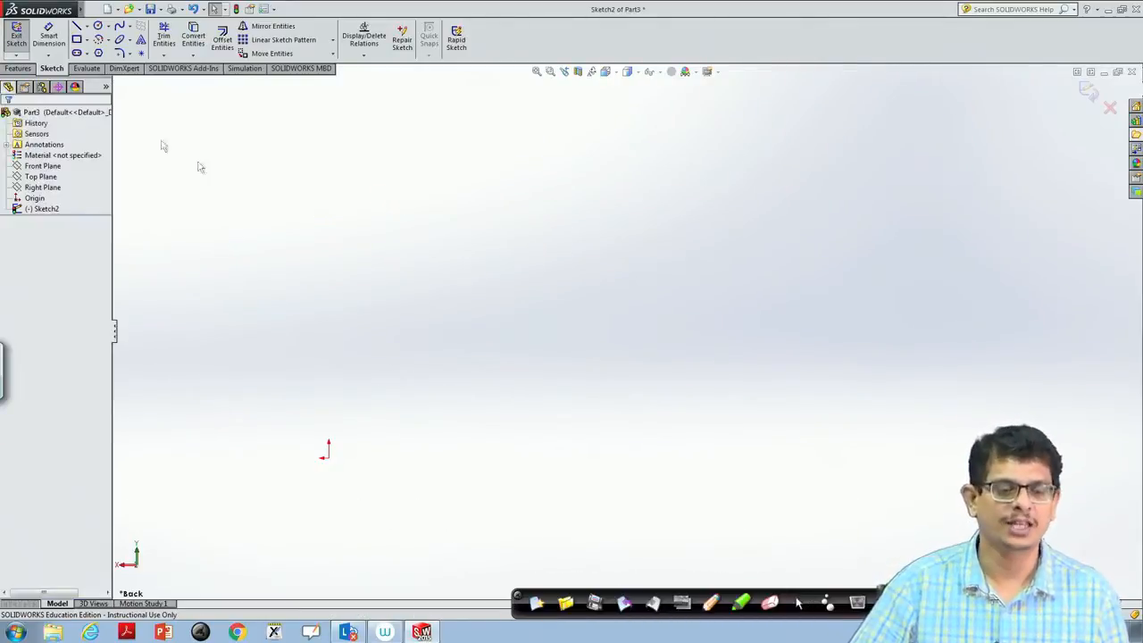
# - Orient the view normal to the Front Plane and sketch a corner rectangle about 49 × 30 mm, above and left of the origin
pyautogui.click(59, 167)
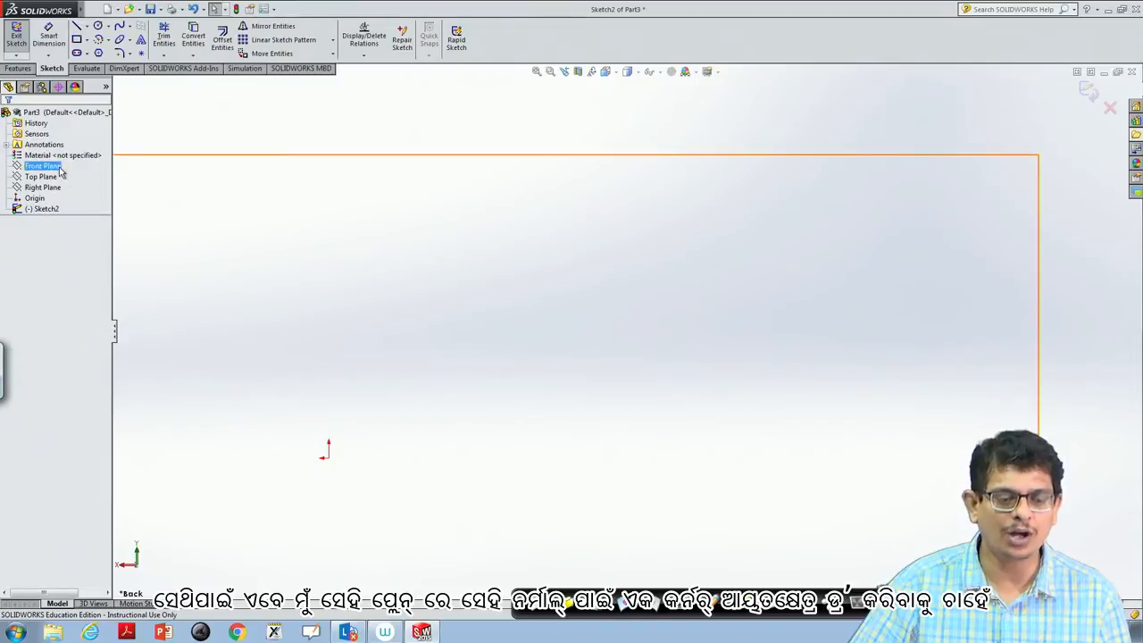
pyautogui.rightClick(60, 168)
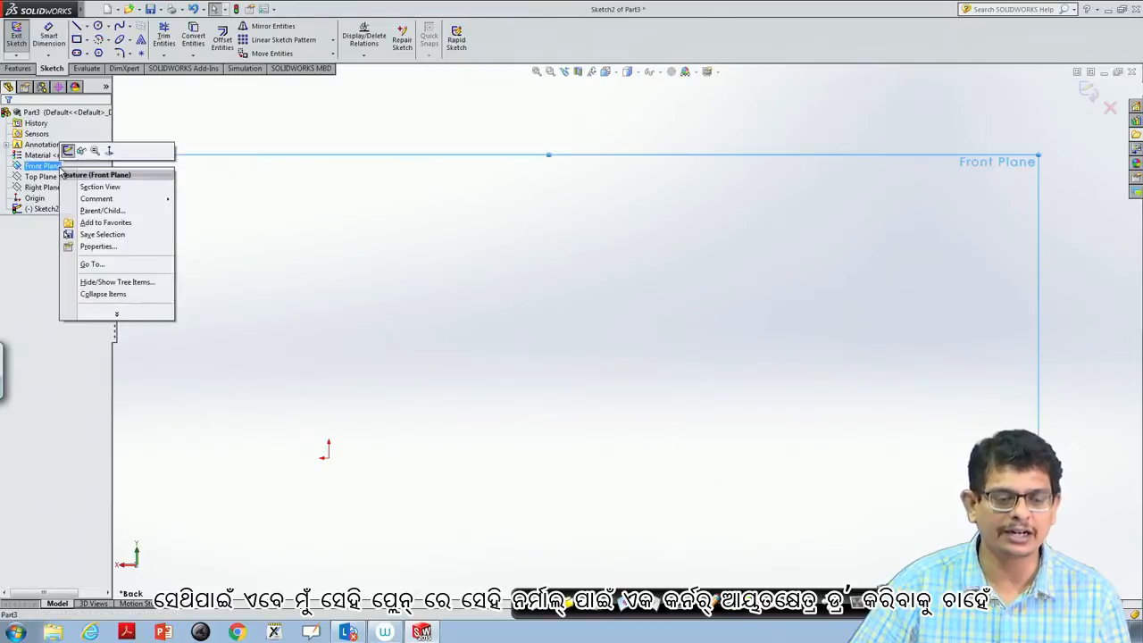
pyautogui.click(110, 152)
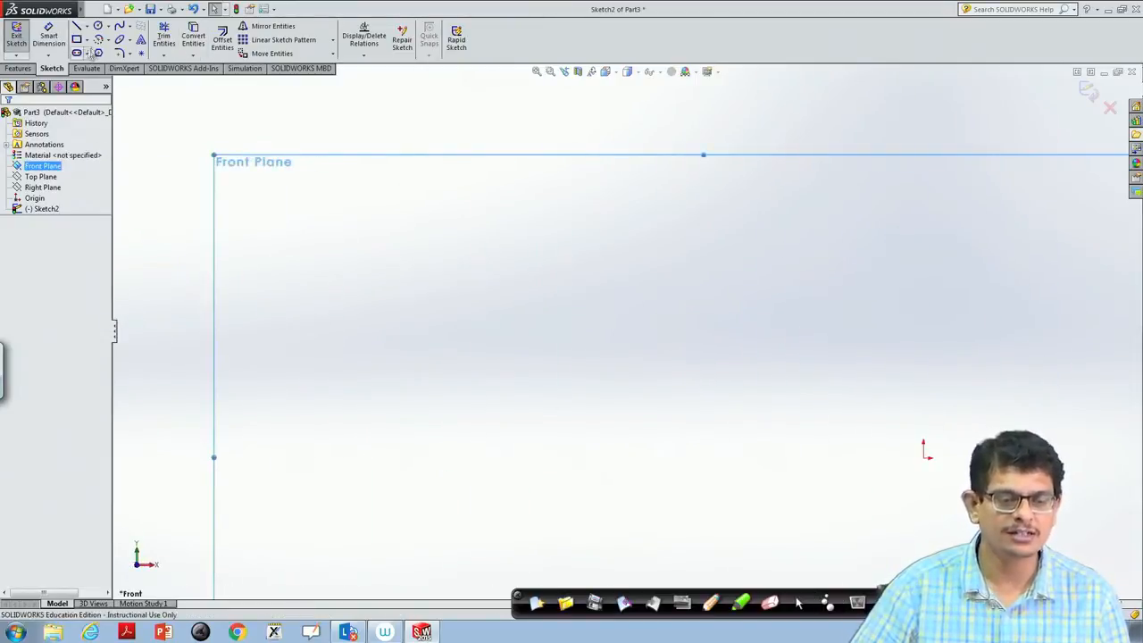
pyautogui.click(87, 41)
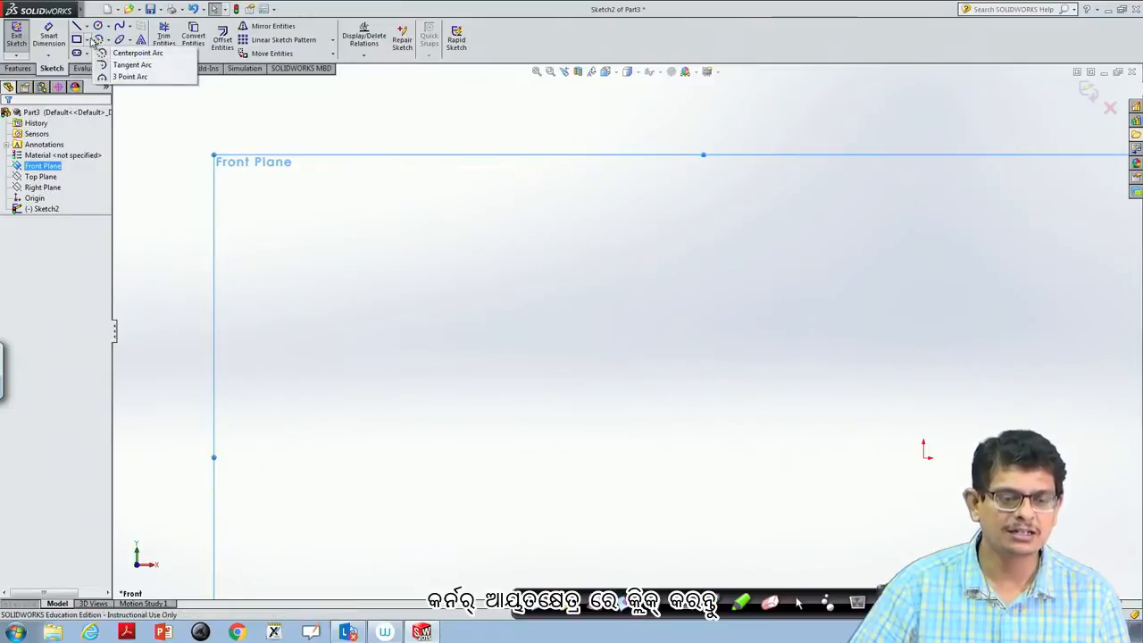
pyautogui.click(90, 52)
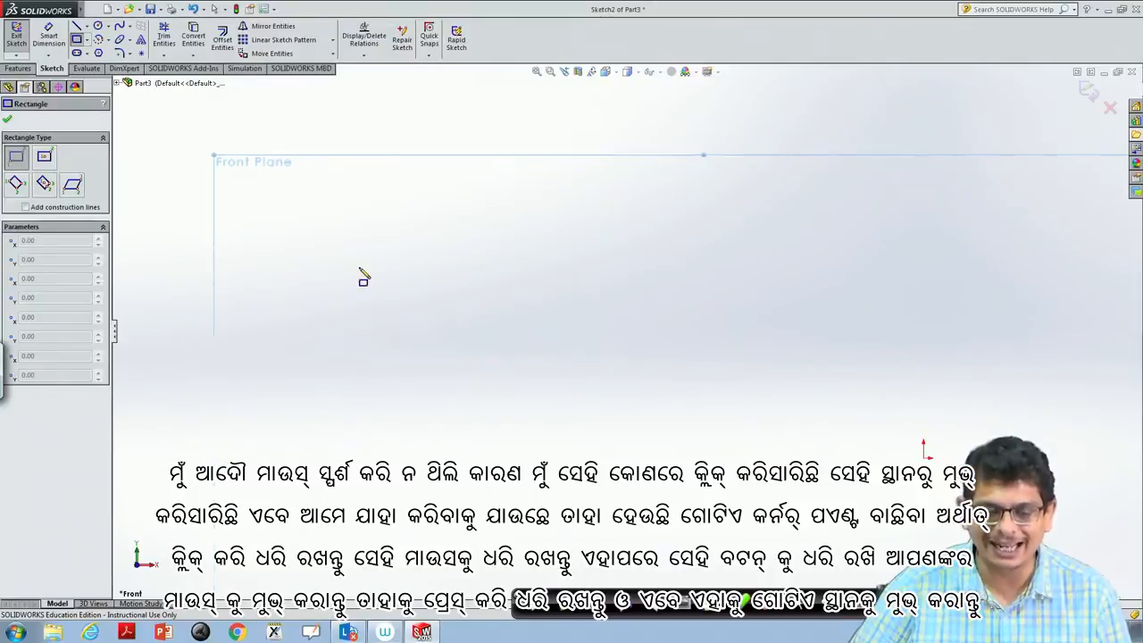
pyautogui.moveTo(358, 268)
pyautogui.mouseDown()
pyautogui.moveTo(403, 279)
pyautogui.moveTo(631, 435)
pyautogui.mouseUp()
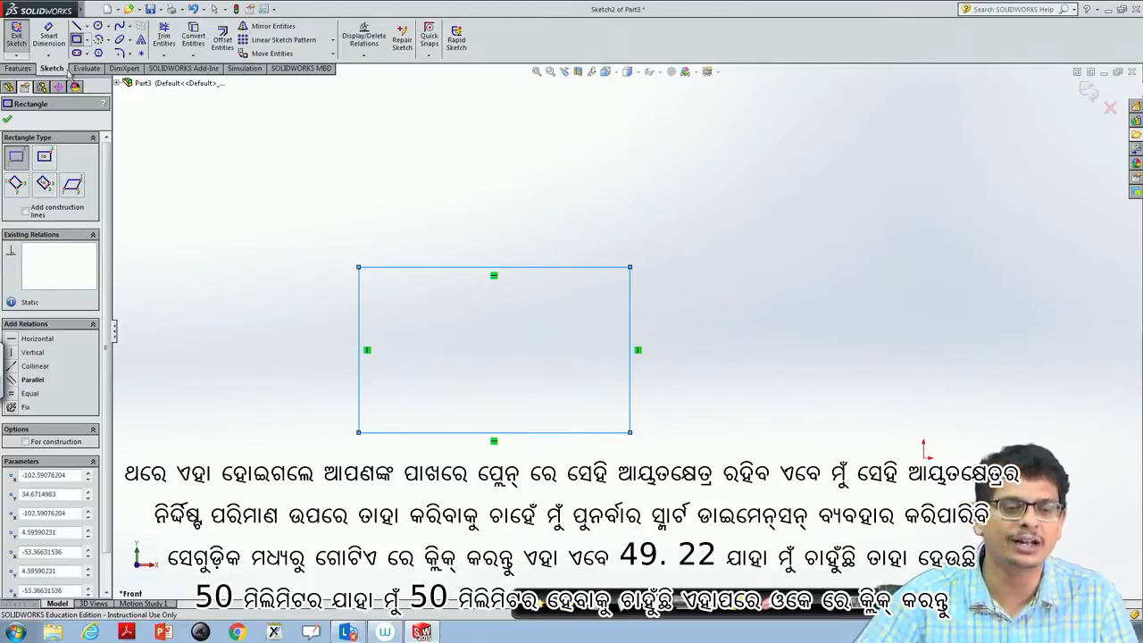
# - Dimension the rectangle's top edge with Smart Dimension and set its length to 50 mm
pyautogui.click(49, 34)
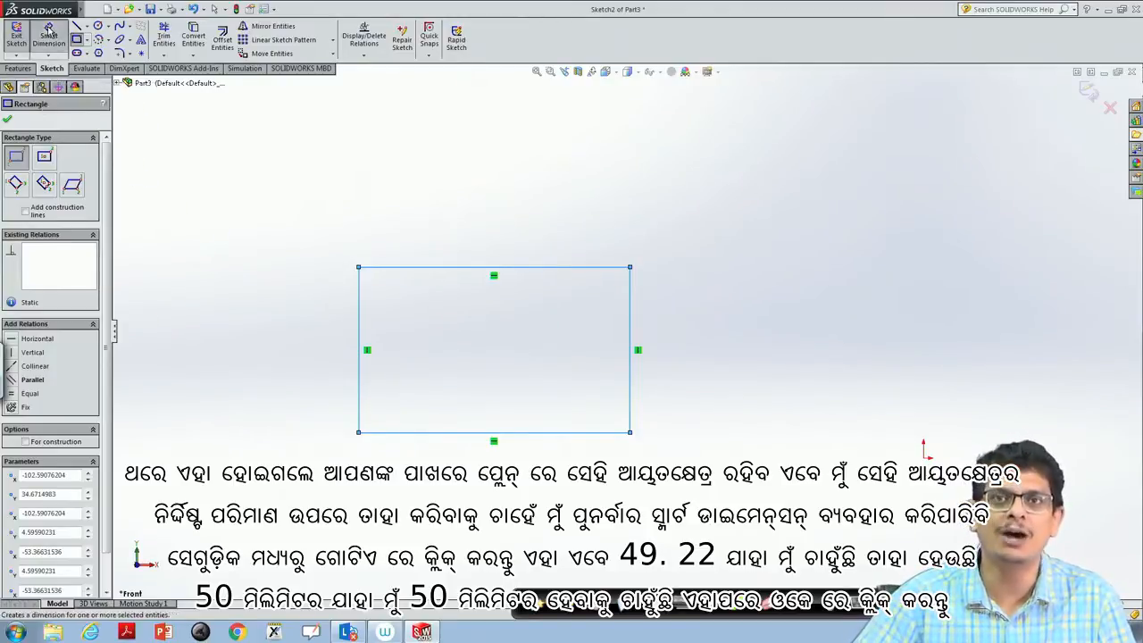
pyautogui.click(466, 269)
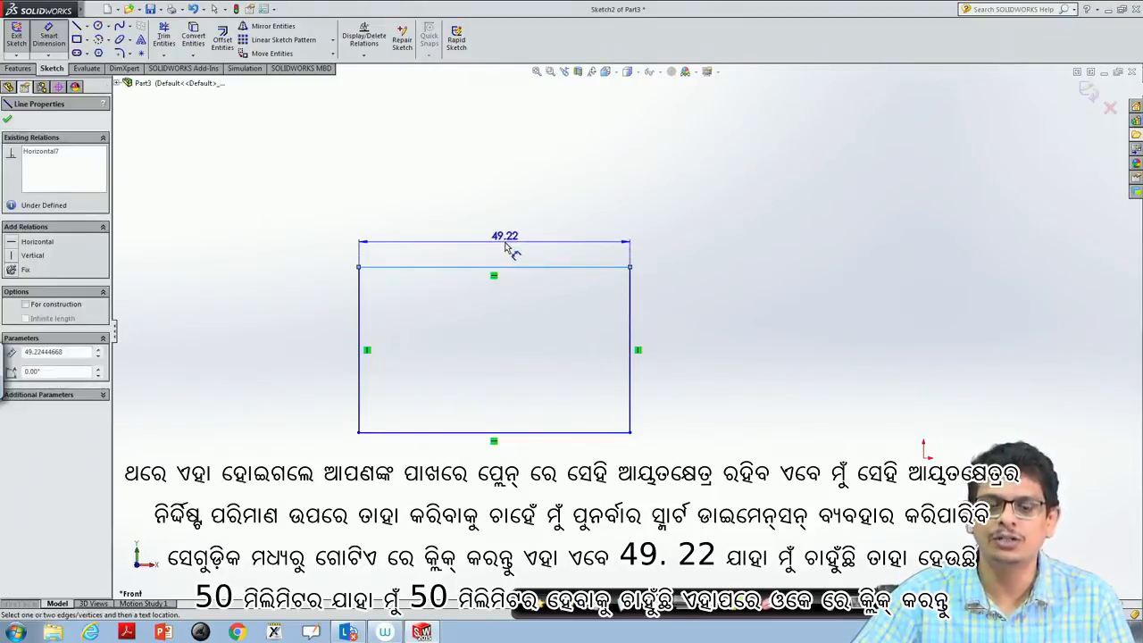
pyautogui.click(506, 248)
pyautogui.write('50')
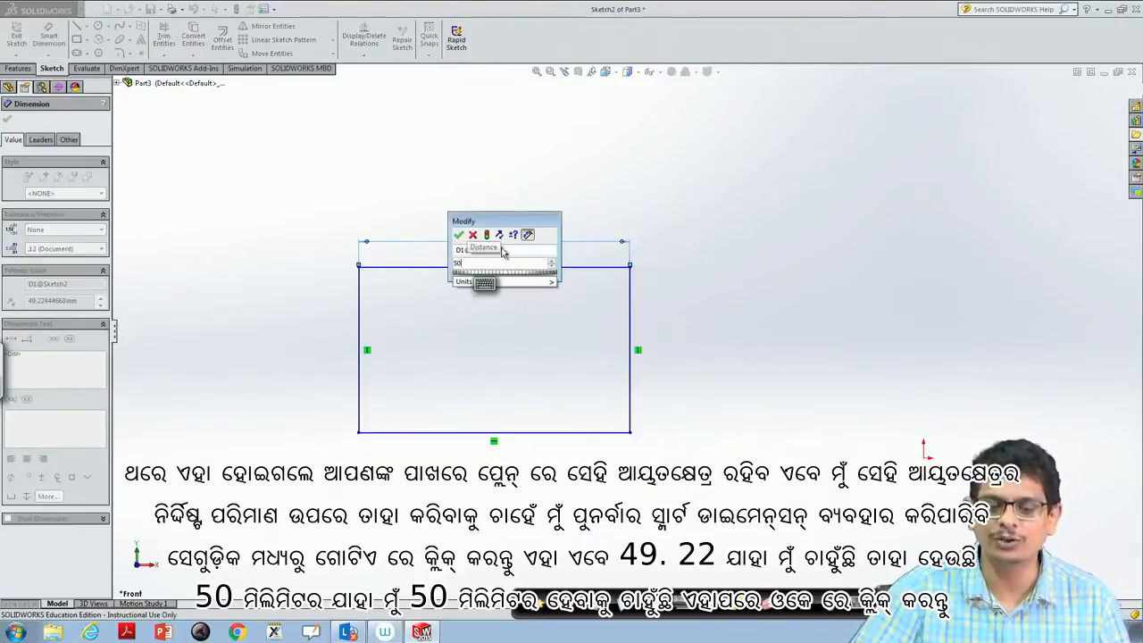
pyautogui.moveTo(547, 282)
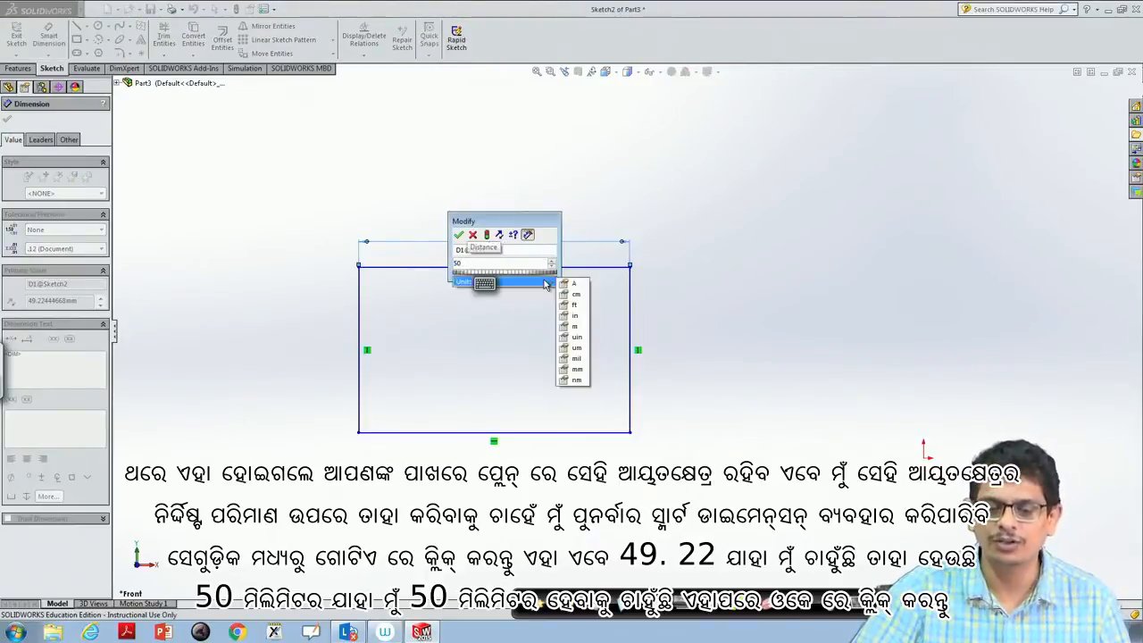
pyautogui.click(576, 369)
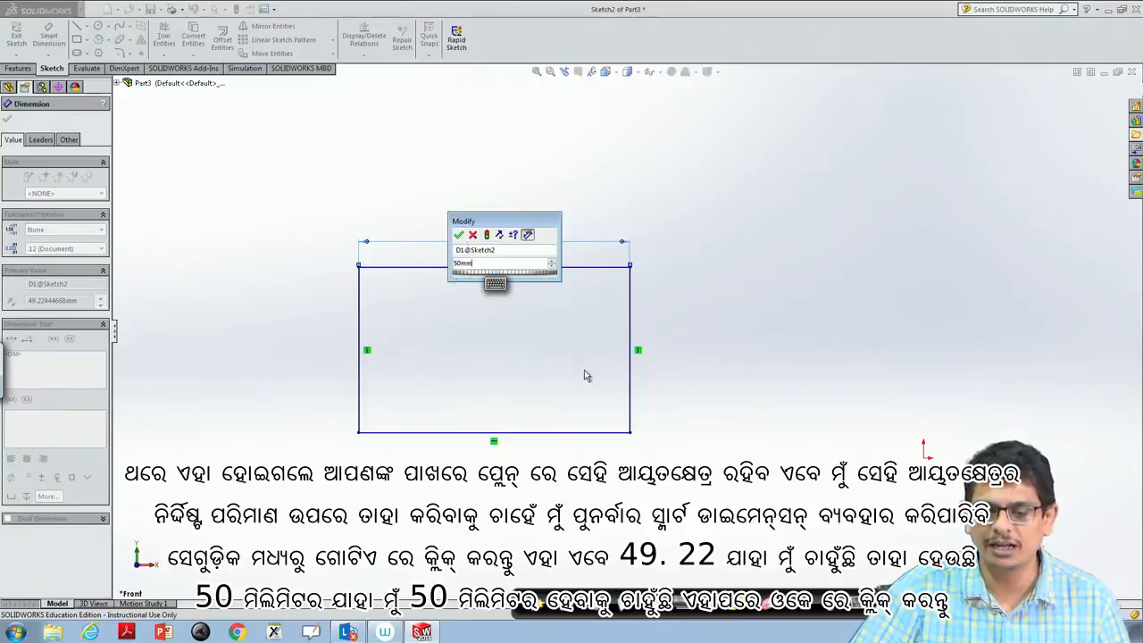
pyautogui.click(460, 235)
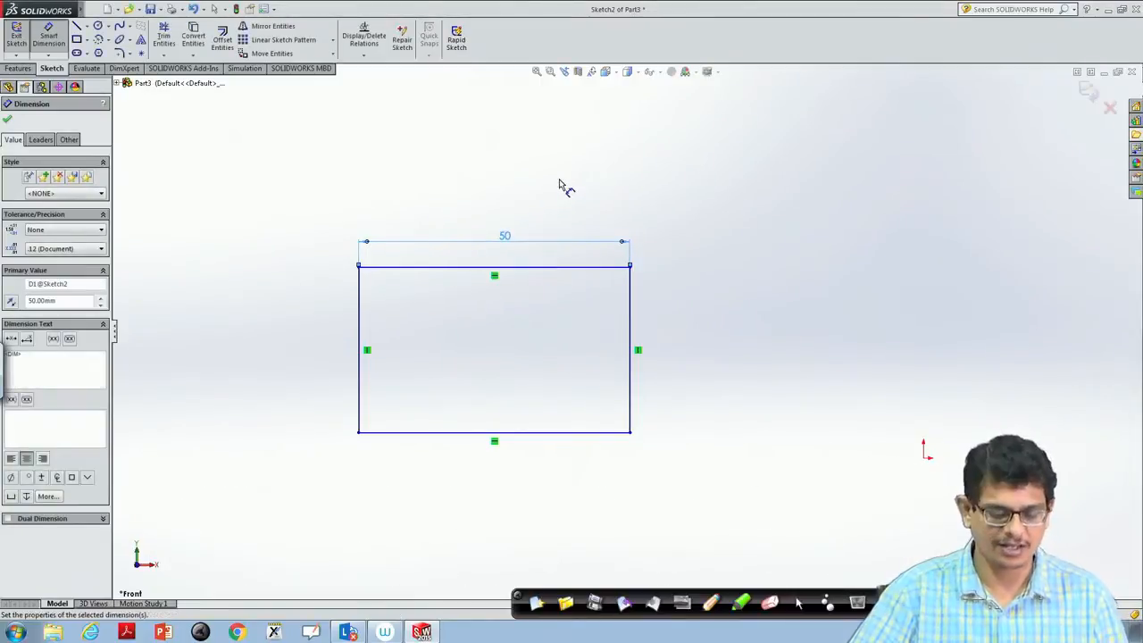
pyautogui.press('Escape')
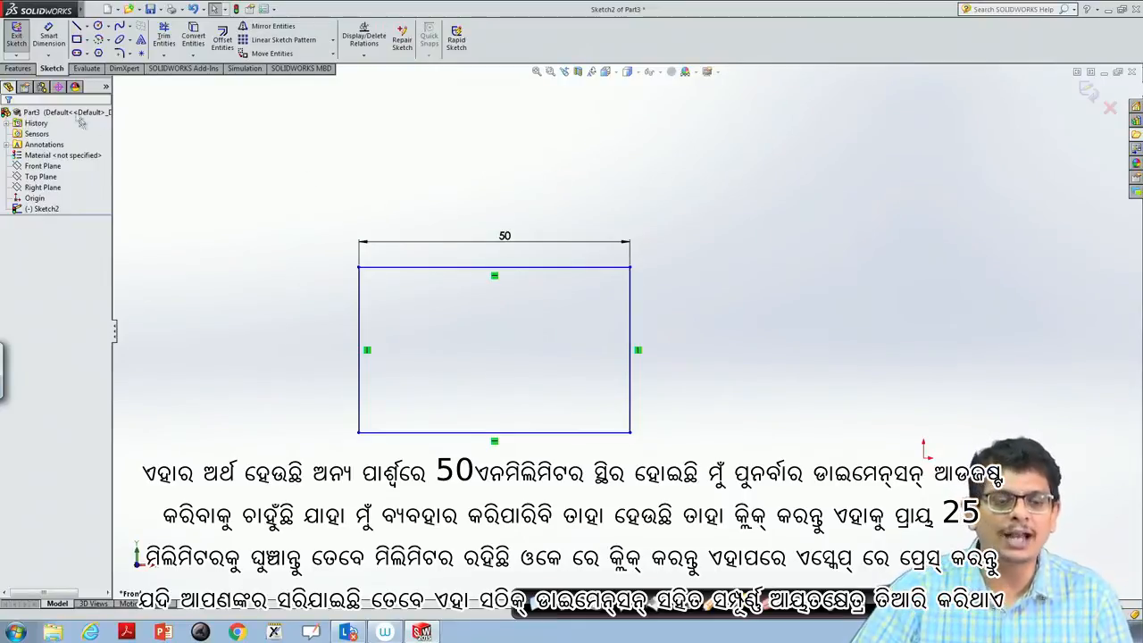
# - Dimension the rectangle's left edge with Smart Dimension and set its length to 25 mm
pyautogui.click(48, 34)
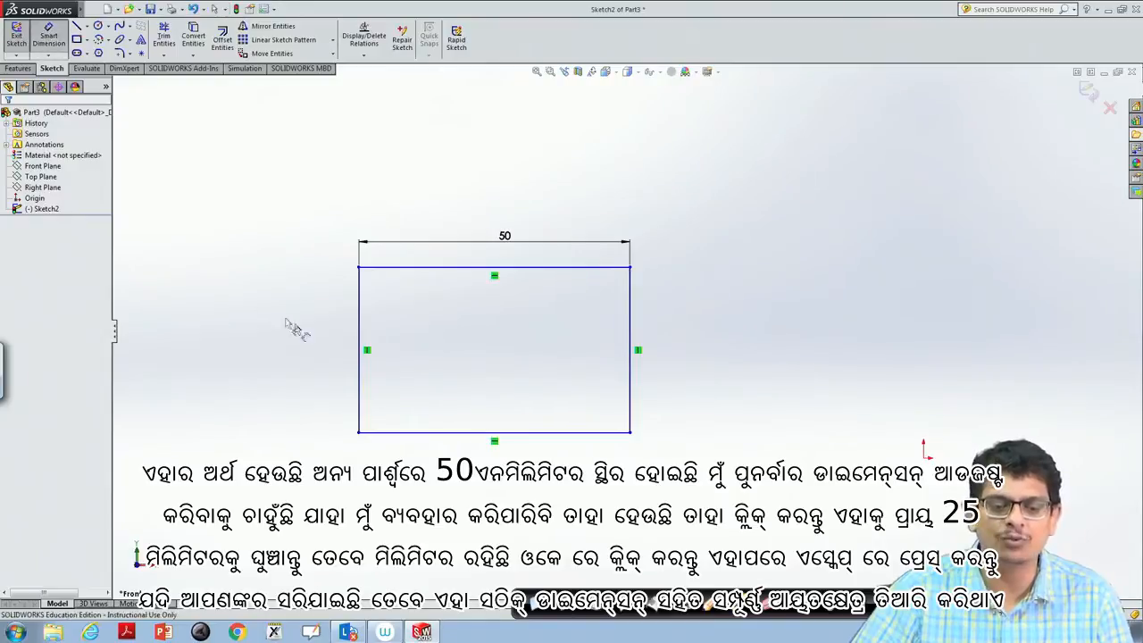
pyautogui.click(366, 329)
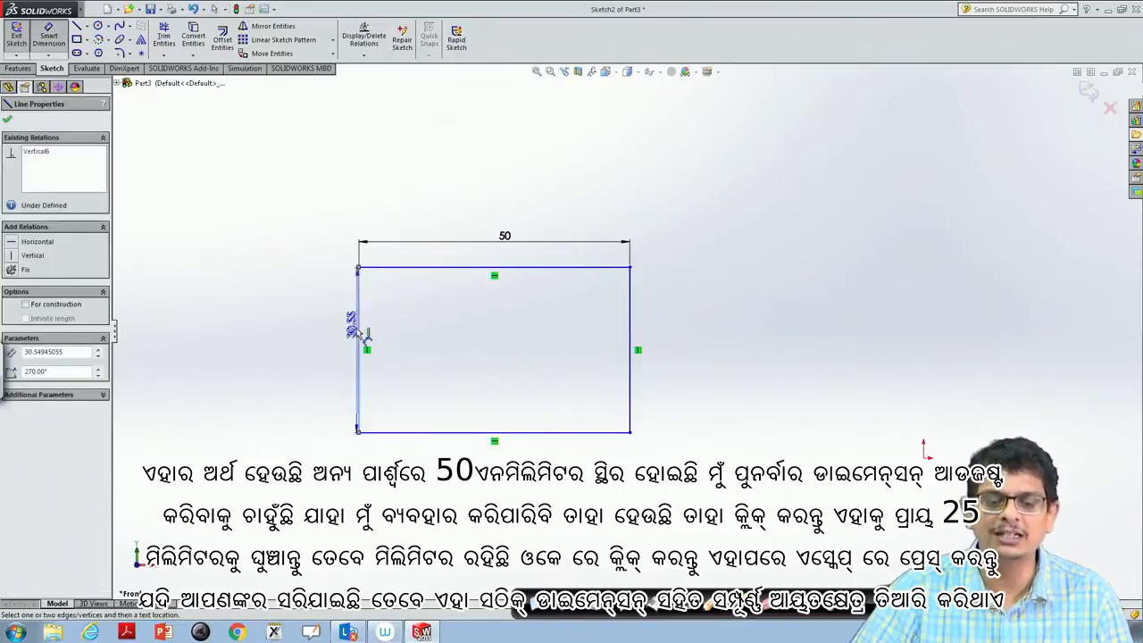
pyautogui.click(326, 351)
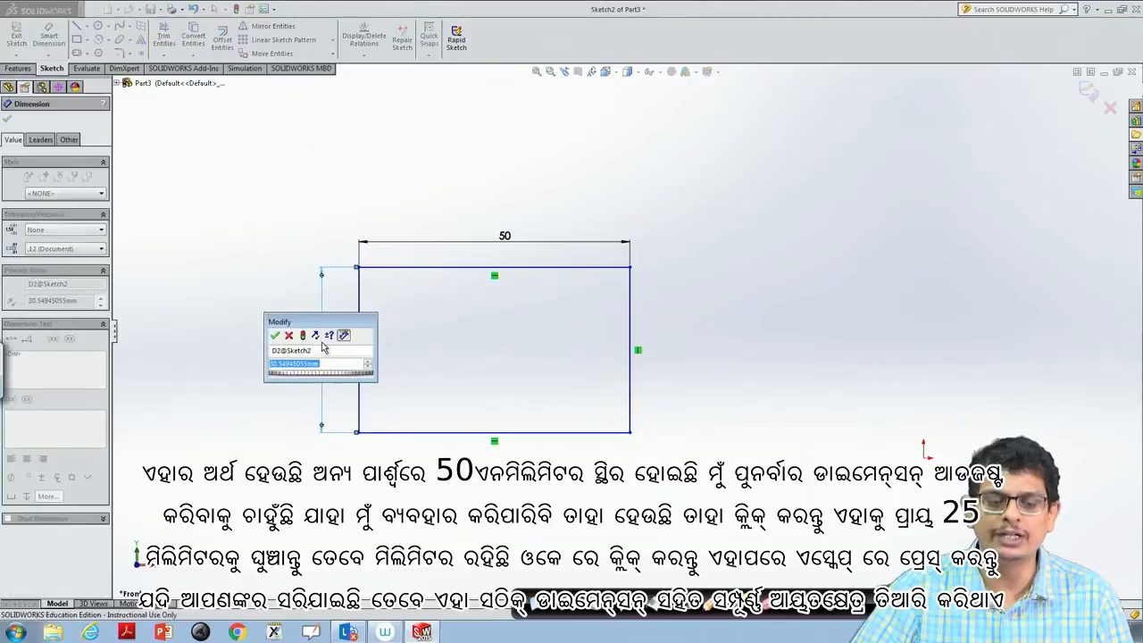
pyautogui.write('25')
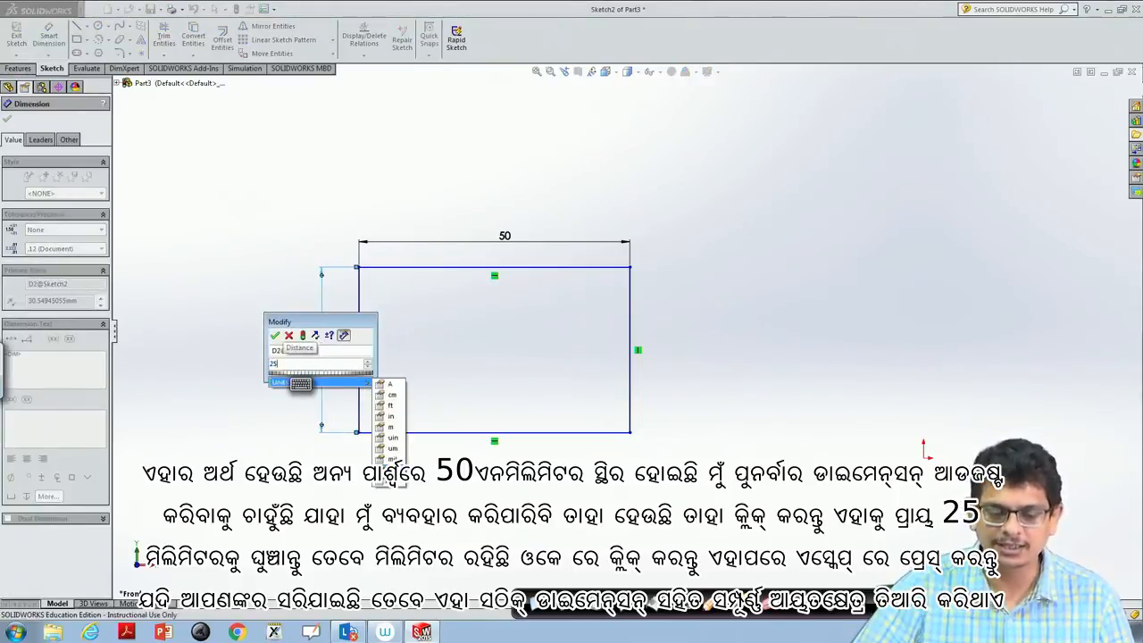
pyautogui.write('mm')
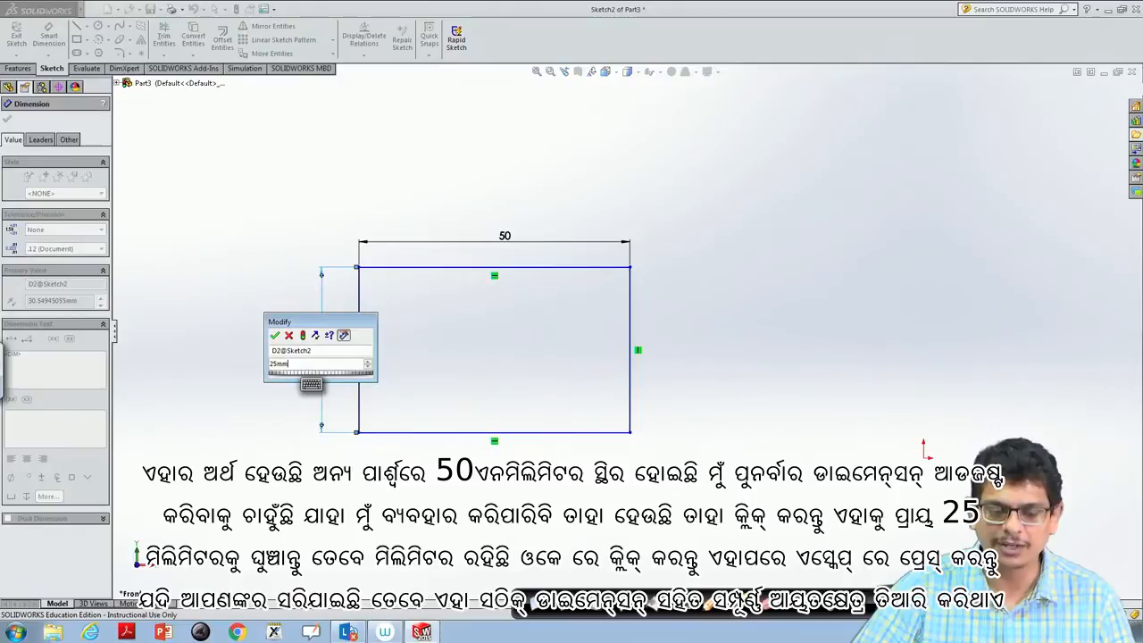
pyautogui.click(275, 336)
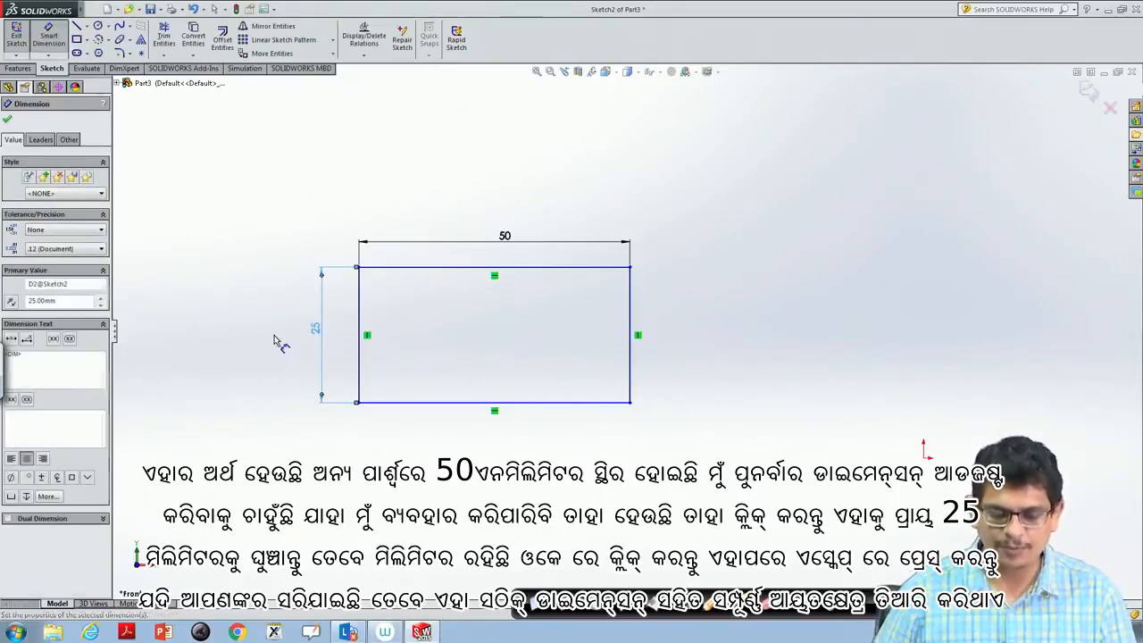
pyautogui.press('Escape')
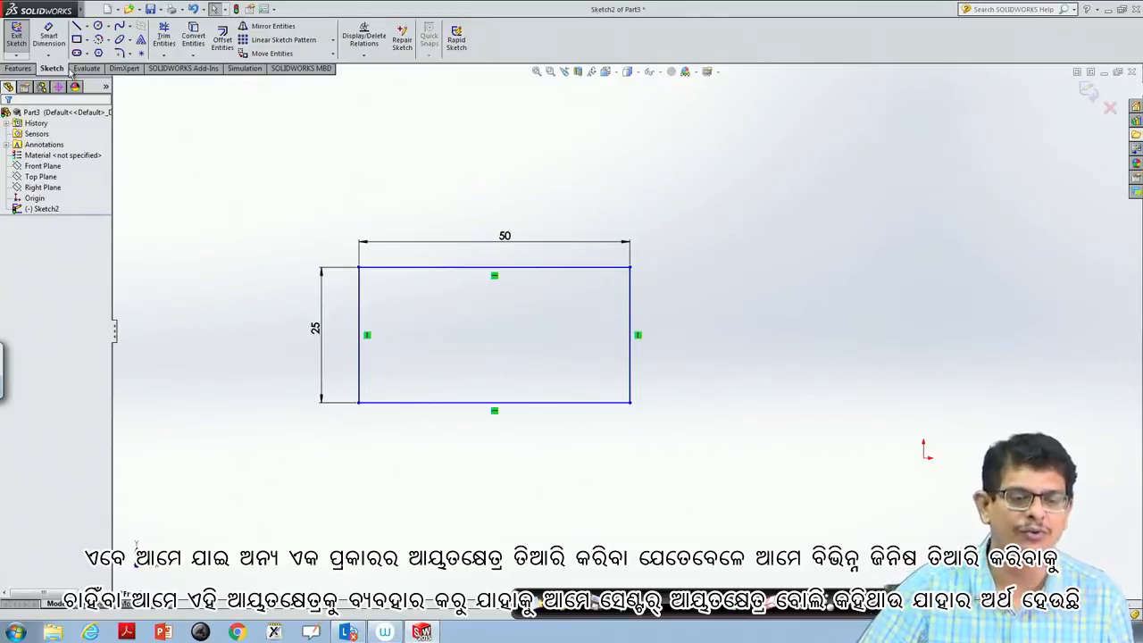
# - Sketch a center rectangle about 13 mm wide and 39 mm high, centred on the origin
pyautogui.click(87, 40)
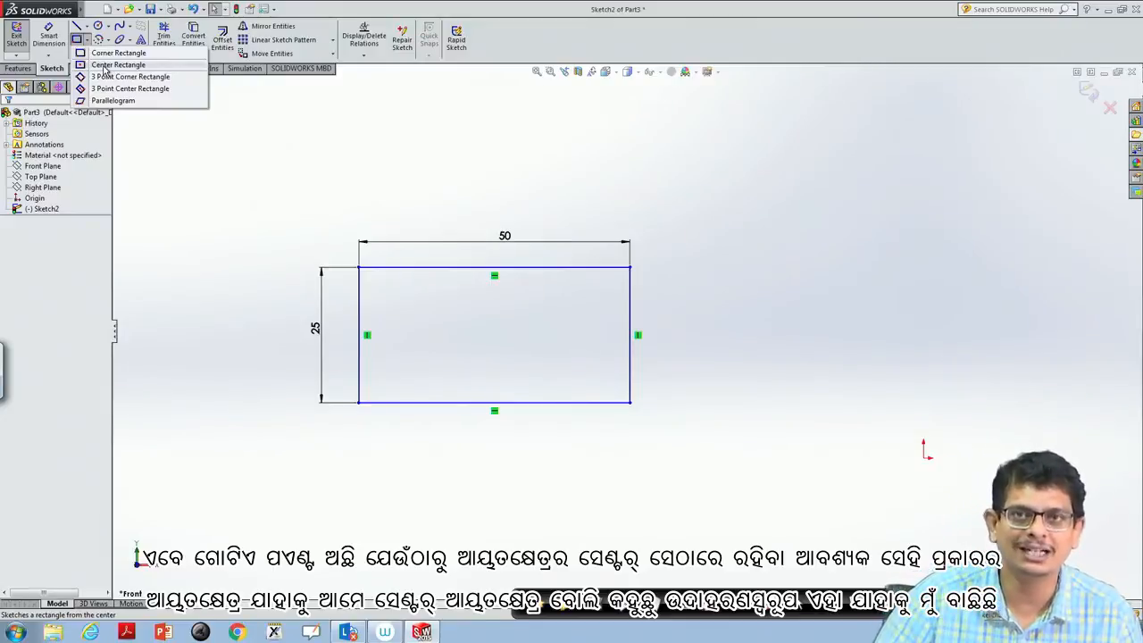
pyautogui.click(116, 65)
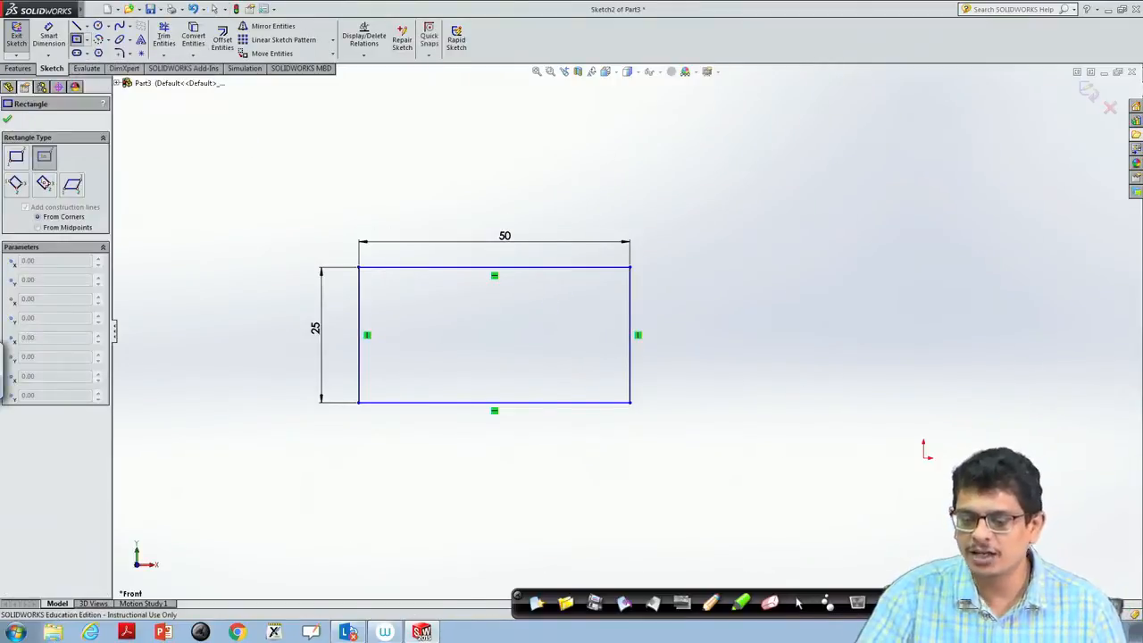
pyautogui.click(924, 457)
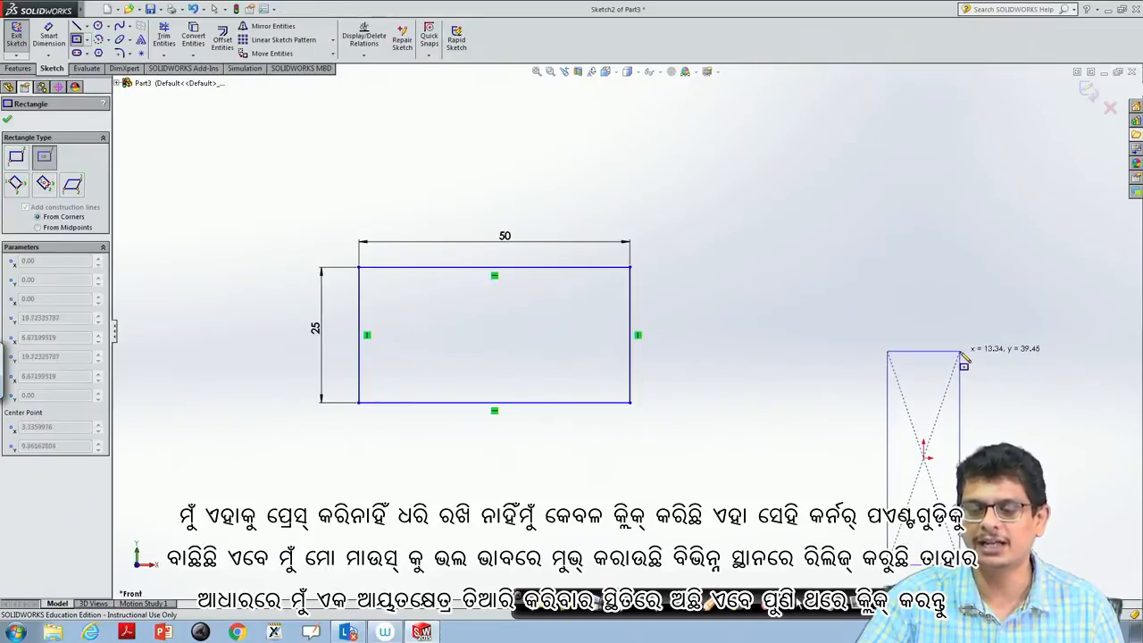
pyautogui.click(963, 358)
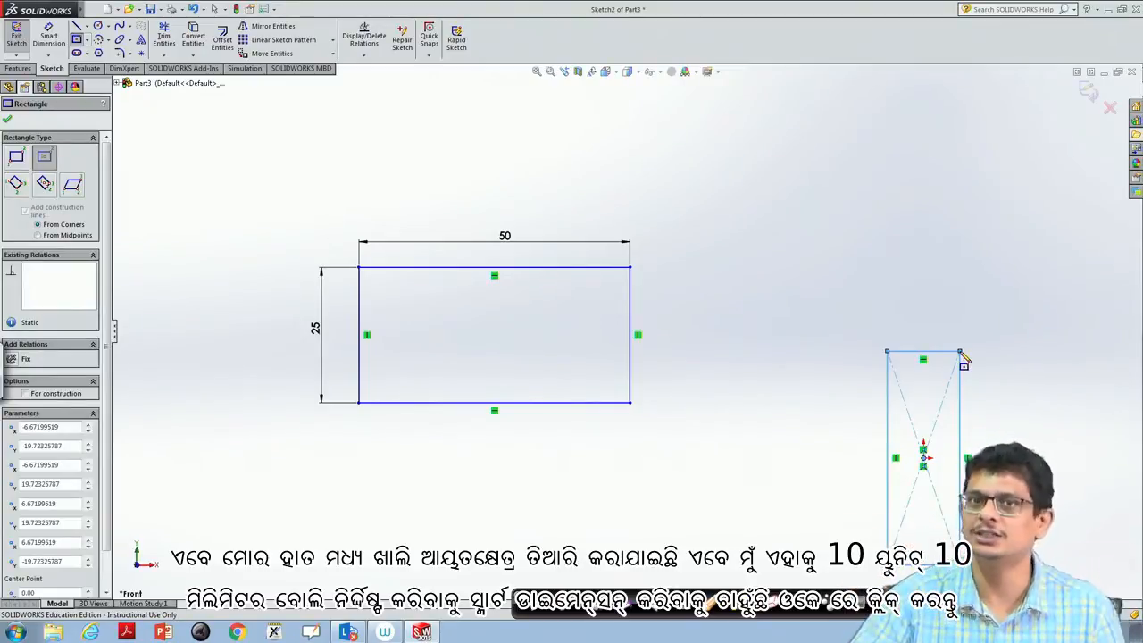
# - Dimension the center rectangle's top edge with Smart Dimension and set its width to 10 mm
pyautogui.click(48, 36)
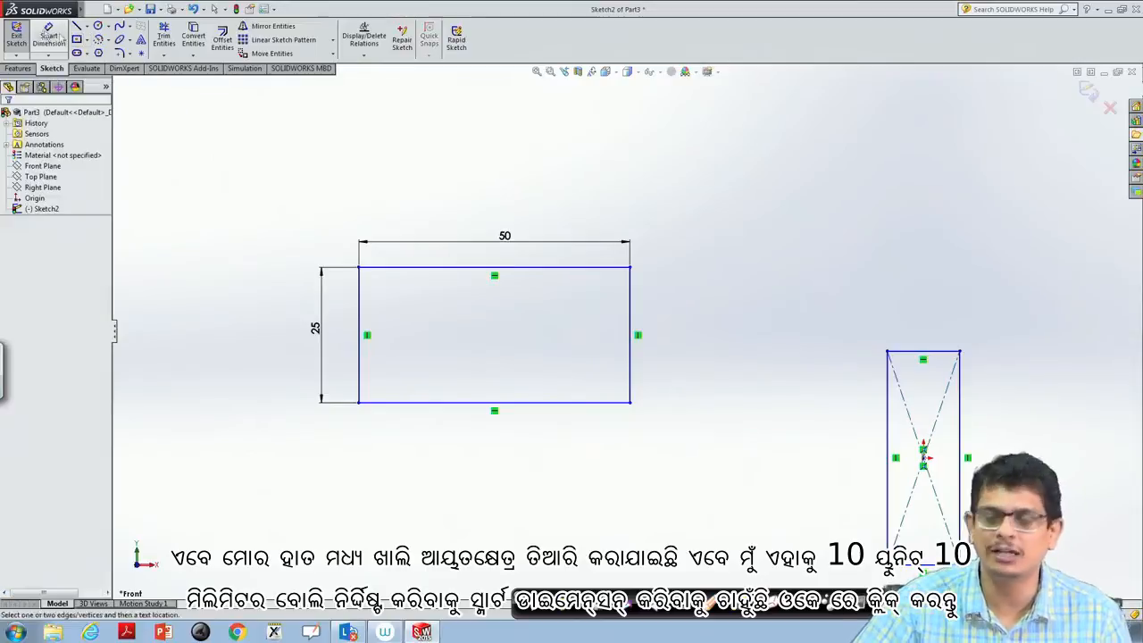
pyautogui.click(942, 357)
pyautogui.click(933, 339)
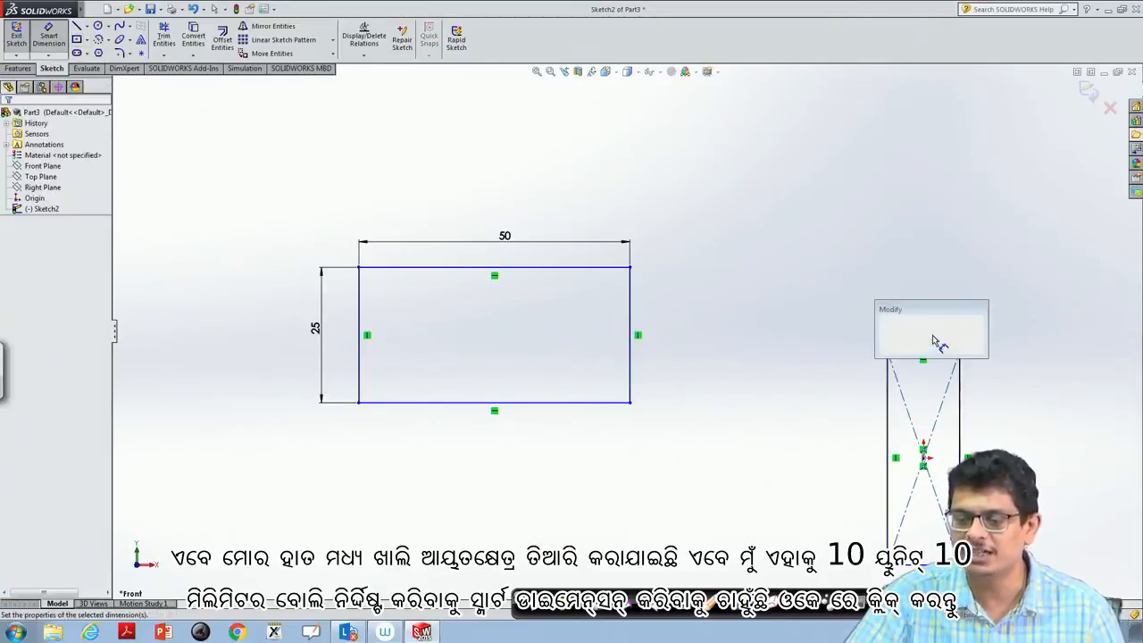
pyautogui.write('10')
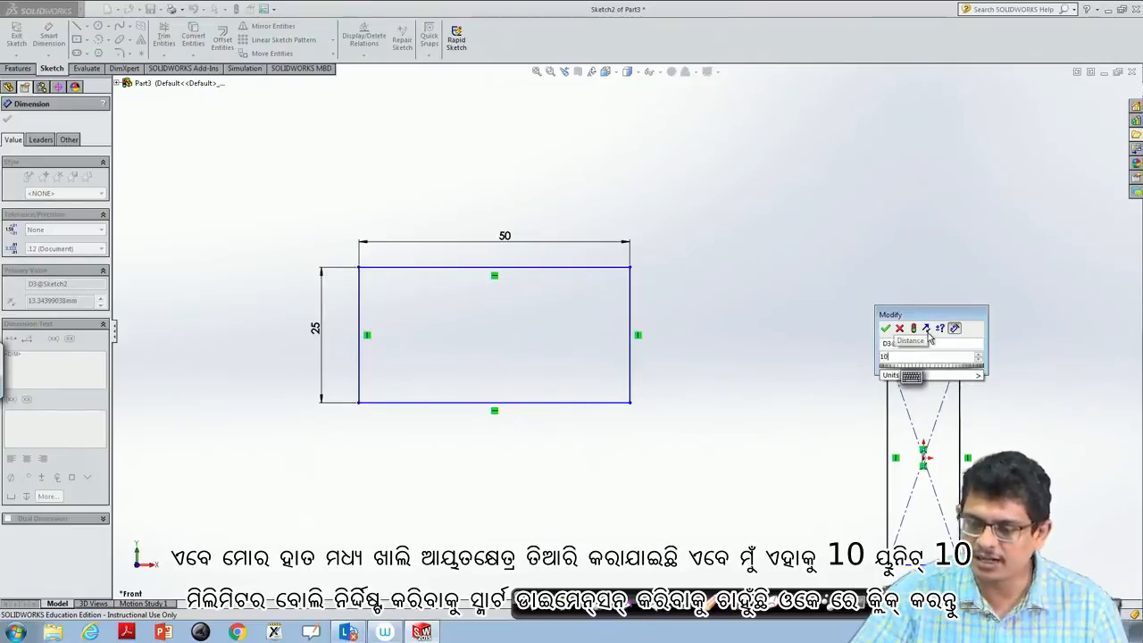
pyautogui.click(978, 375)
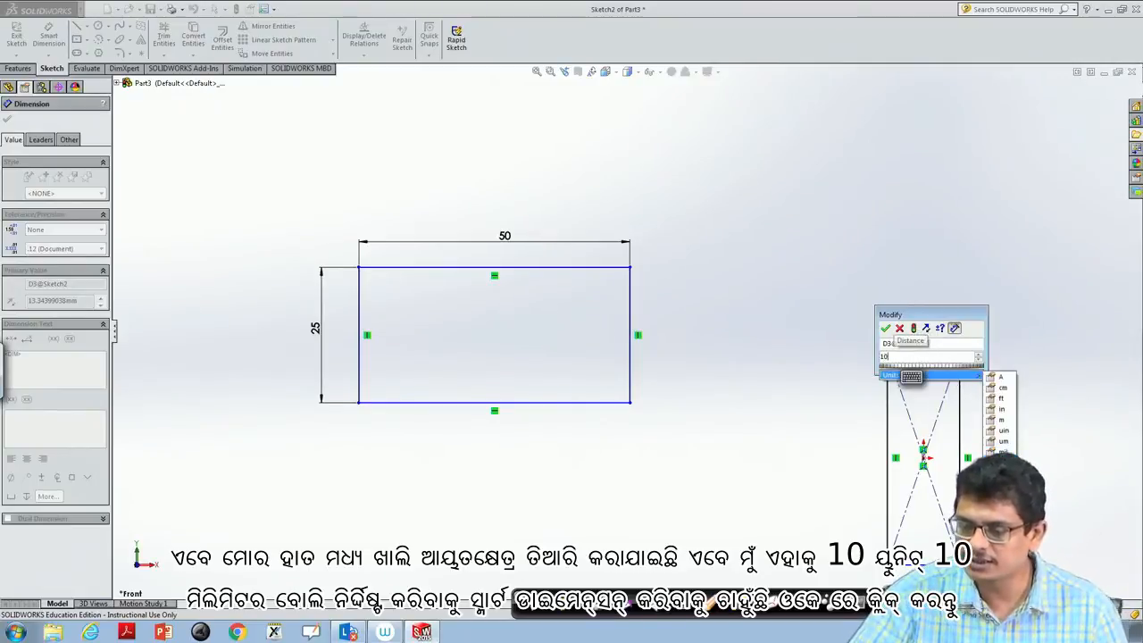
pyautogui.click(1003, 463)
pyautogui.click(884, 333)
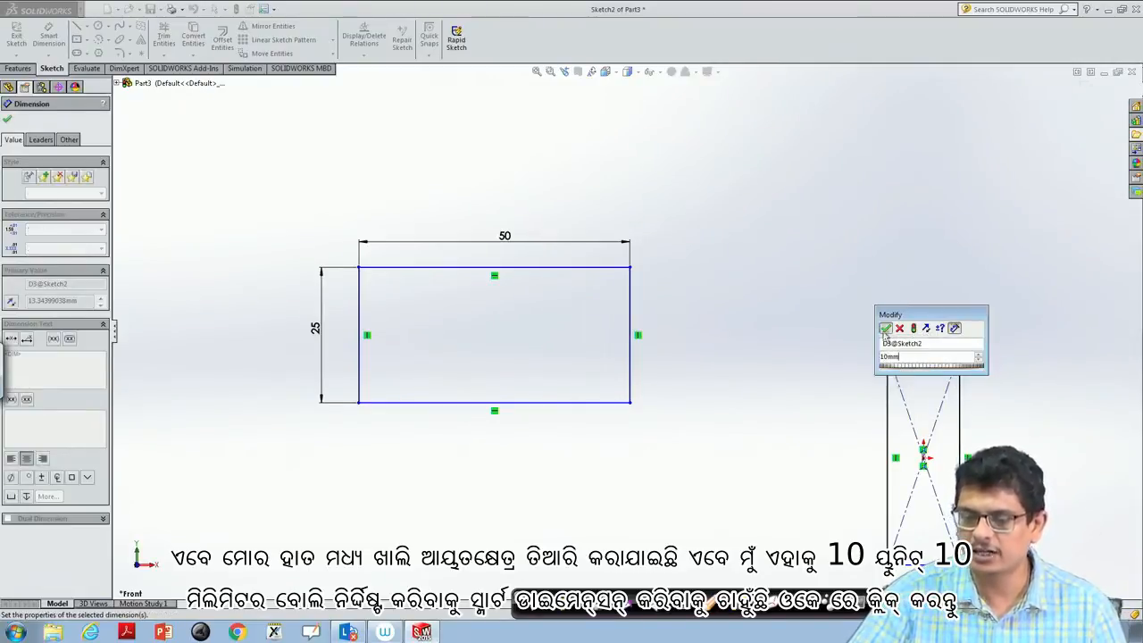
pyautogui.click(885, 333)
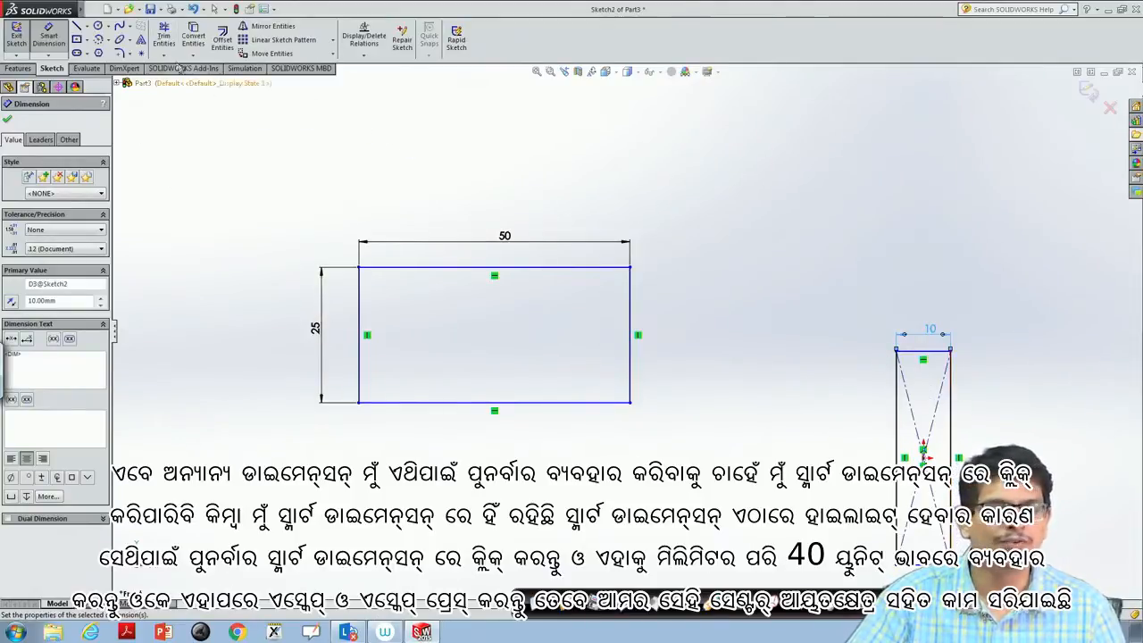
# - Dimension the center rectangle's right edge with Smart Dimension and set its height to 40 mm
pyautogui.click(49, 36)
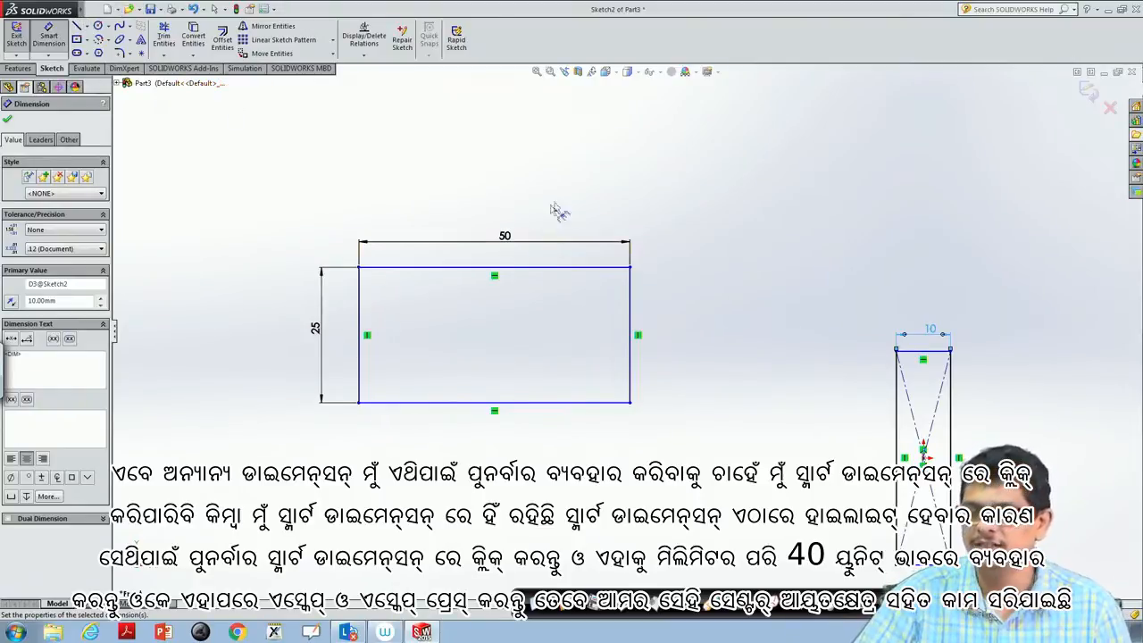
pyautogui.click(952, 445)
pyautogui.click(988, 441)
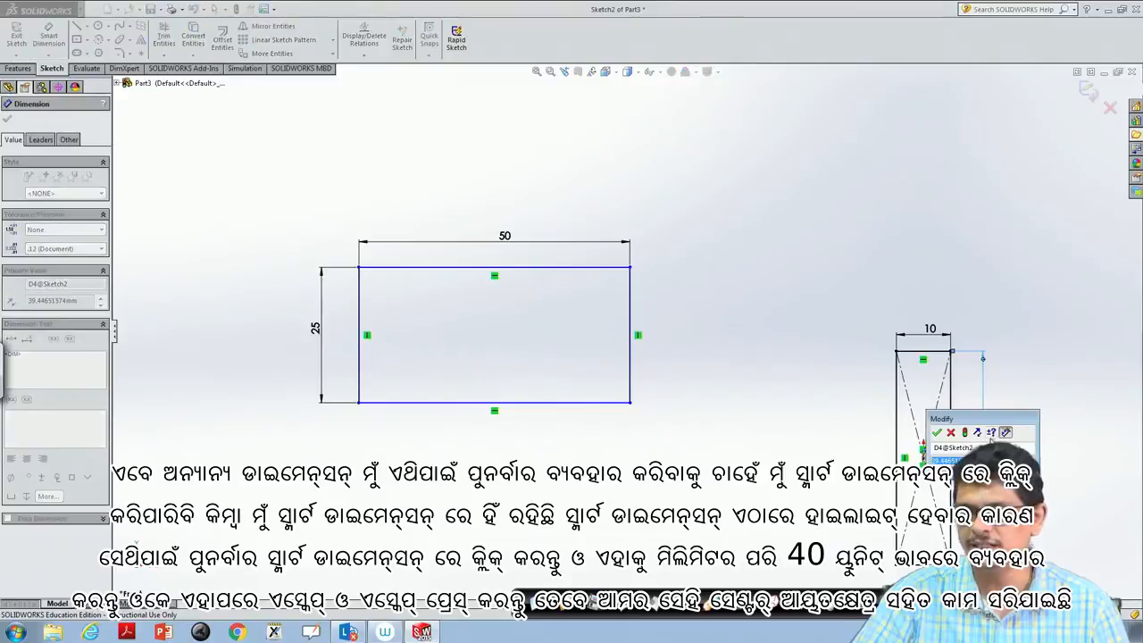
pyautogui.write('40')
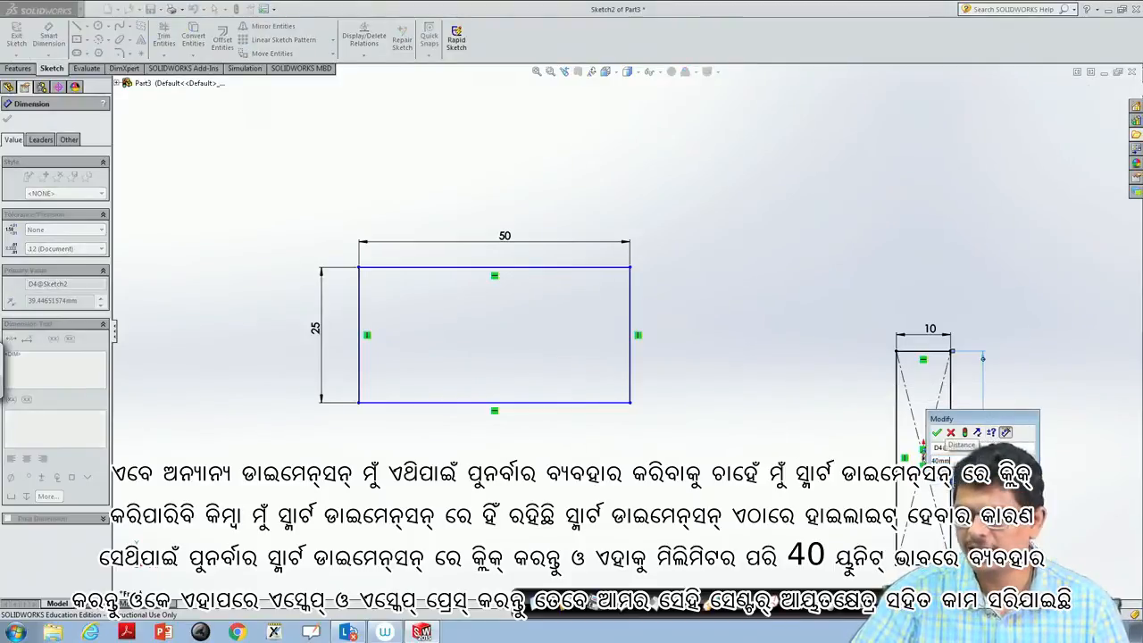
pyautogui.press('Return')
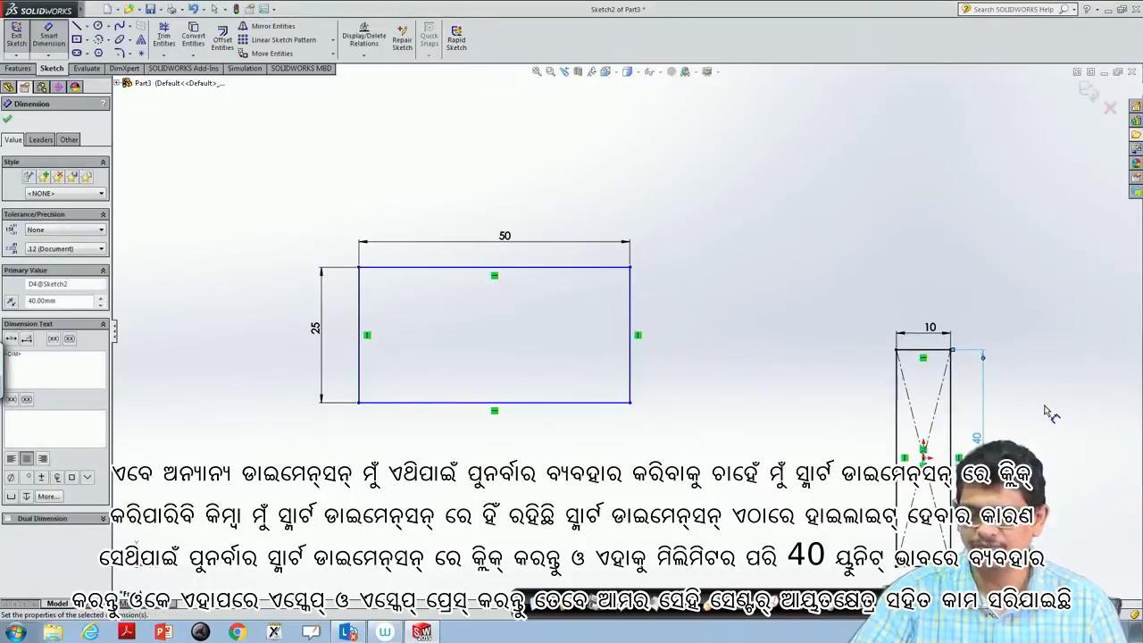
pyautogui.press('Escape')
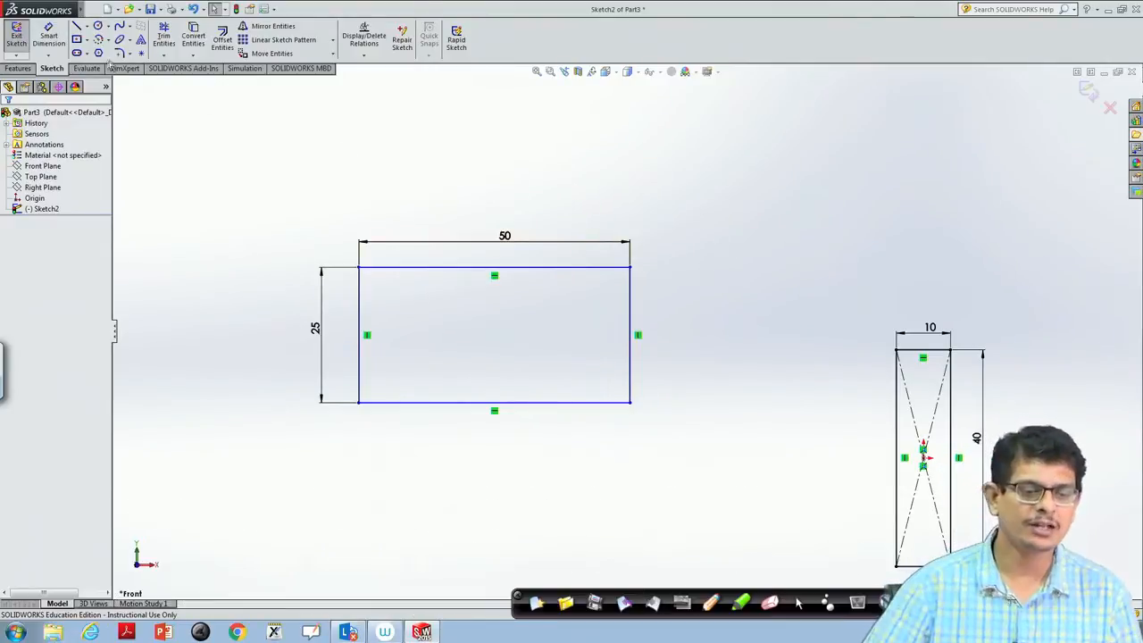
# - Sketch a 3 point corner rectangle about 16 × 24 mm, tilted about 45°, above and between the two existing rectangles
pyautogui.click(89, 42)
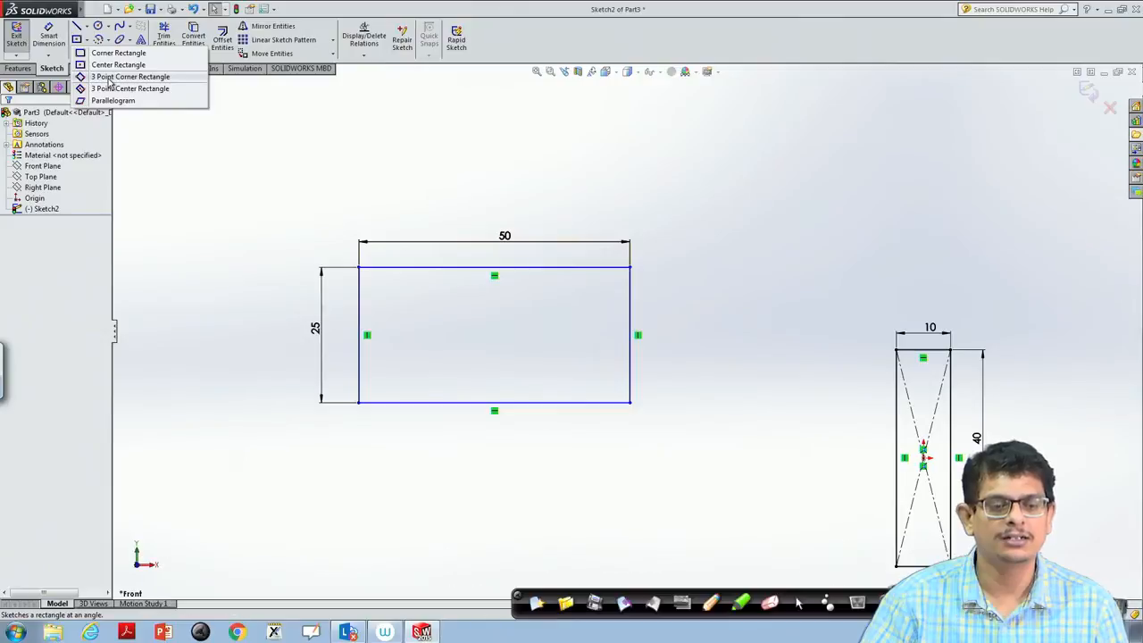
pyautogui.click(110, 79)
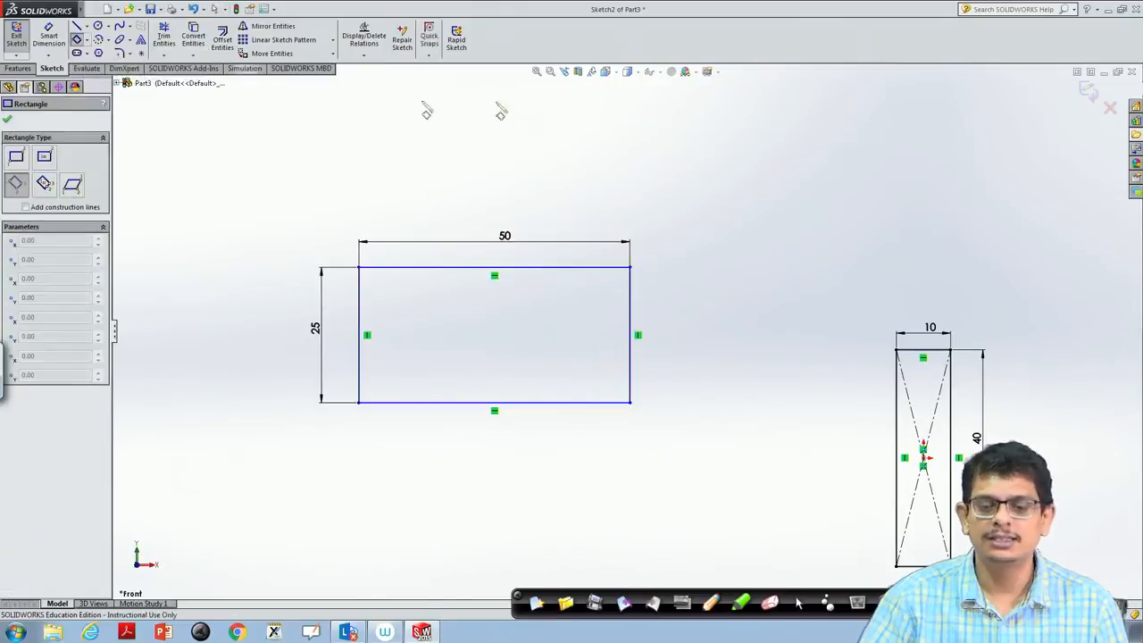
pyautogui.click(724, 190)
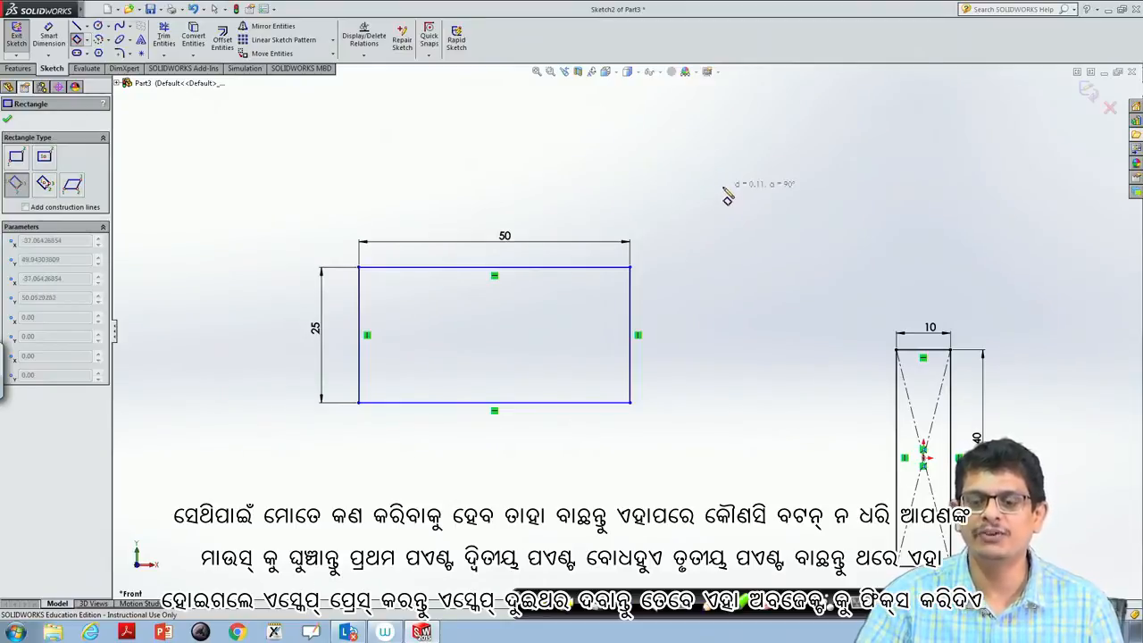
pyautogui.click(787, 251)
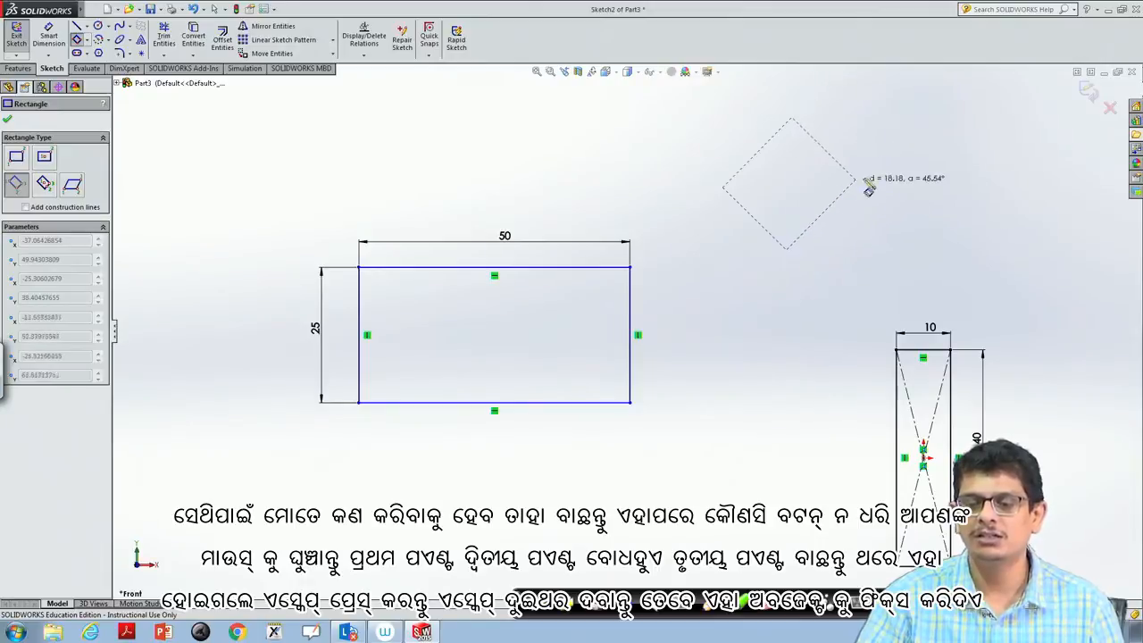
pyautogui.click(874, 160)
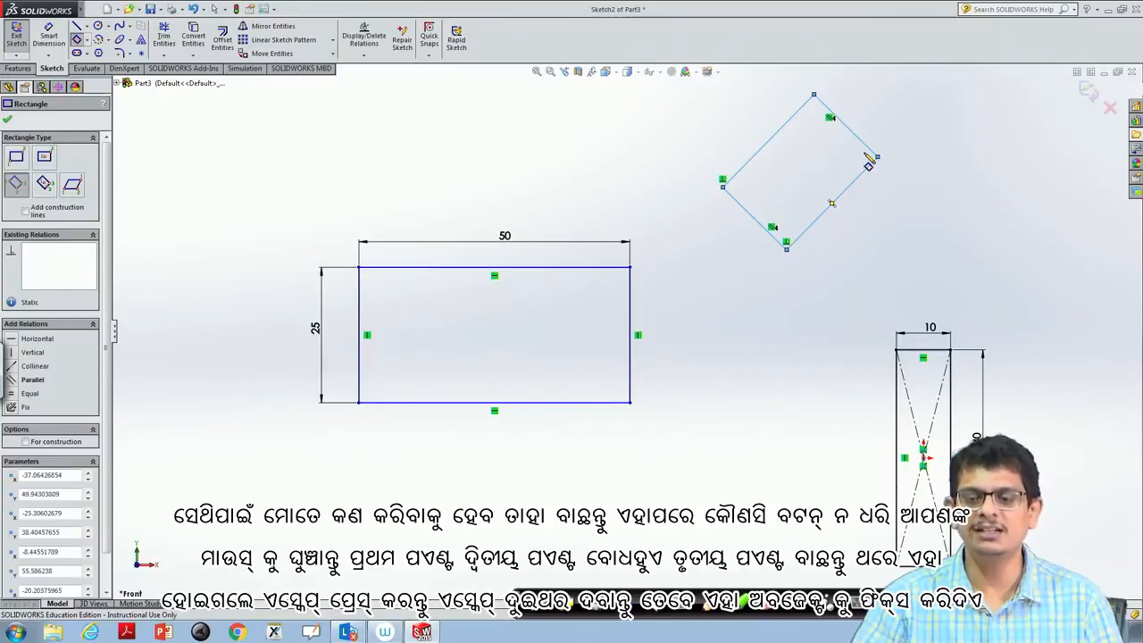
pyautogui.press('Escape')
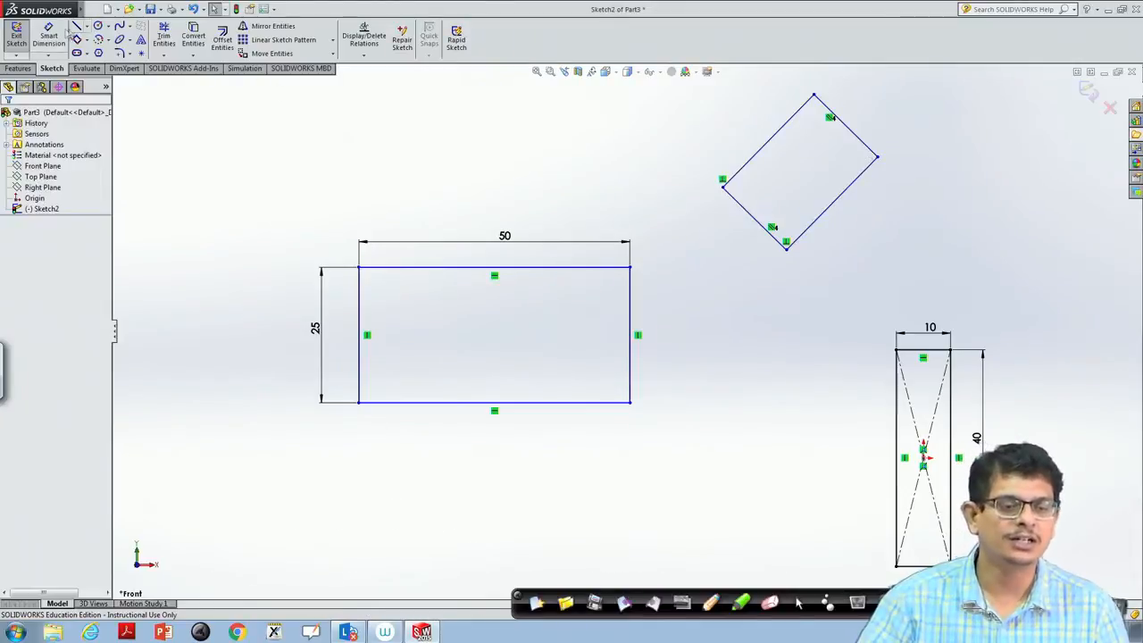
# - Dimension the tilted rectangle's lower-left short edge with Smart Dimension and set its length to 15 mm
pyautogui.click(49, 36)
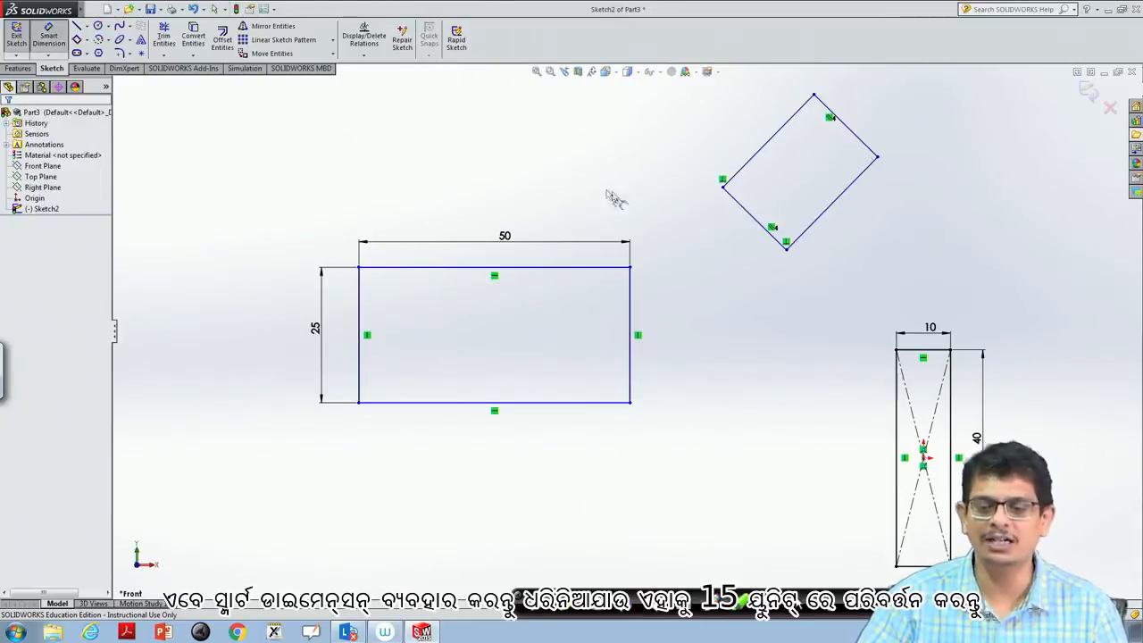
pyautogui.click(760, 224)
pyautogui.click(746, 248)
pyautogui.write('15')
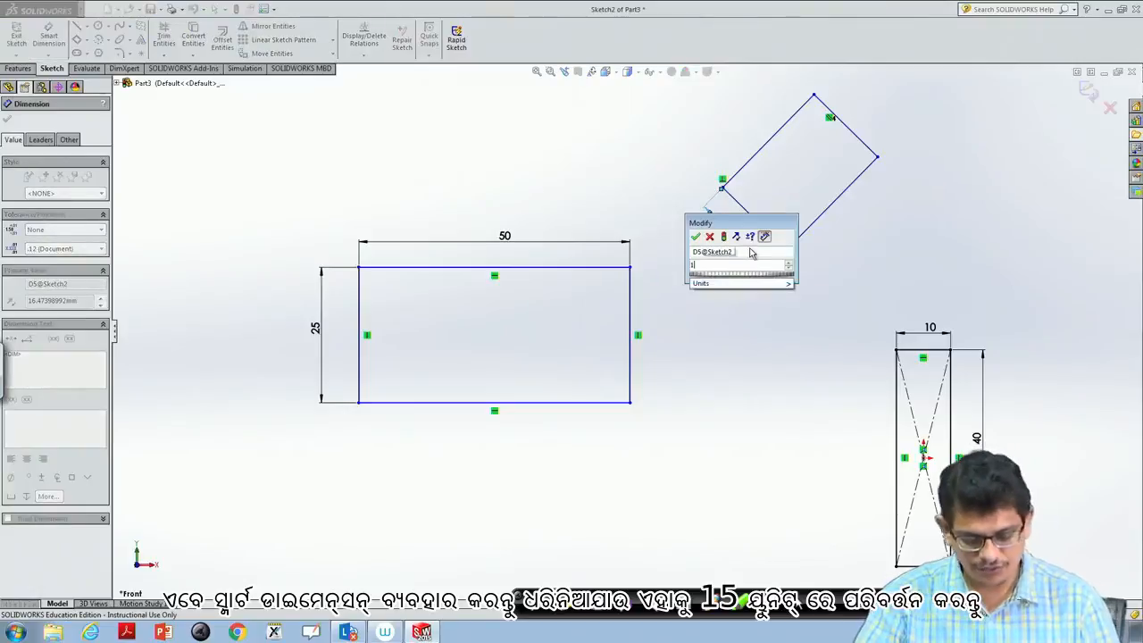
pyautogui.moveTo(746, 286)
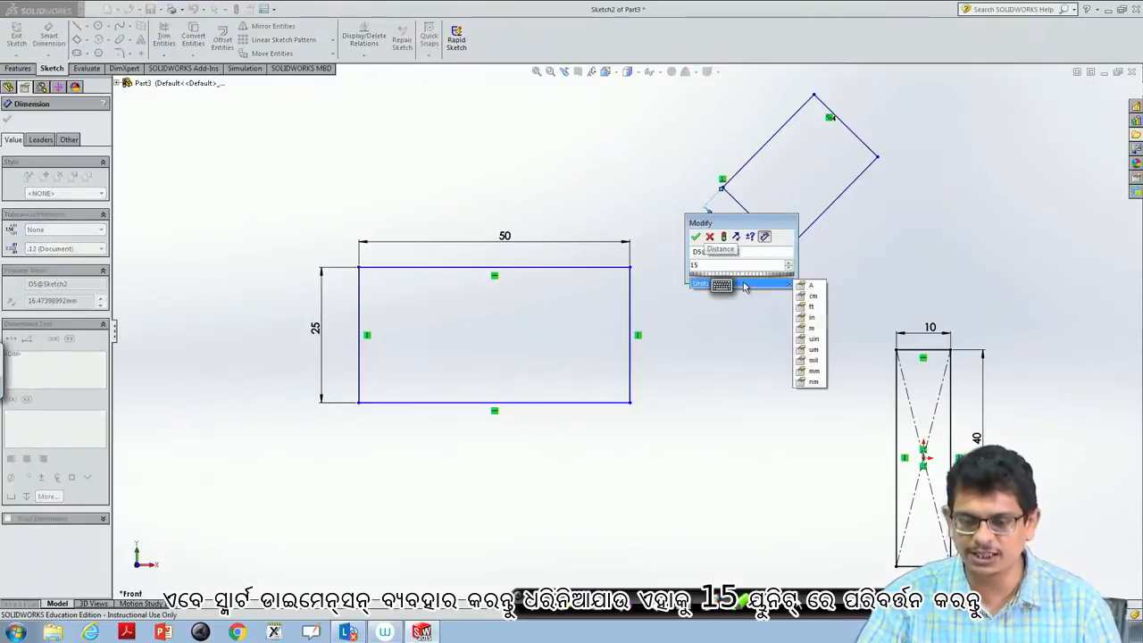
pyautogui.click(815, 371)
pyautogui.click(696, 235)
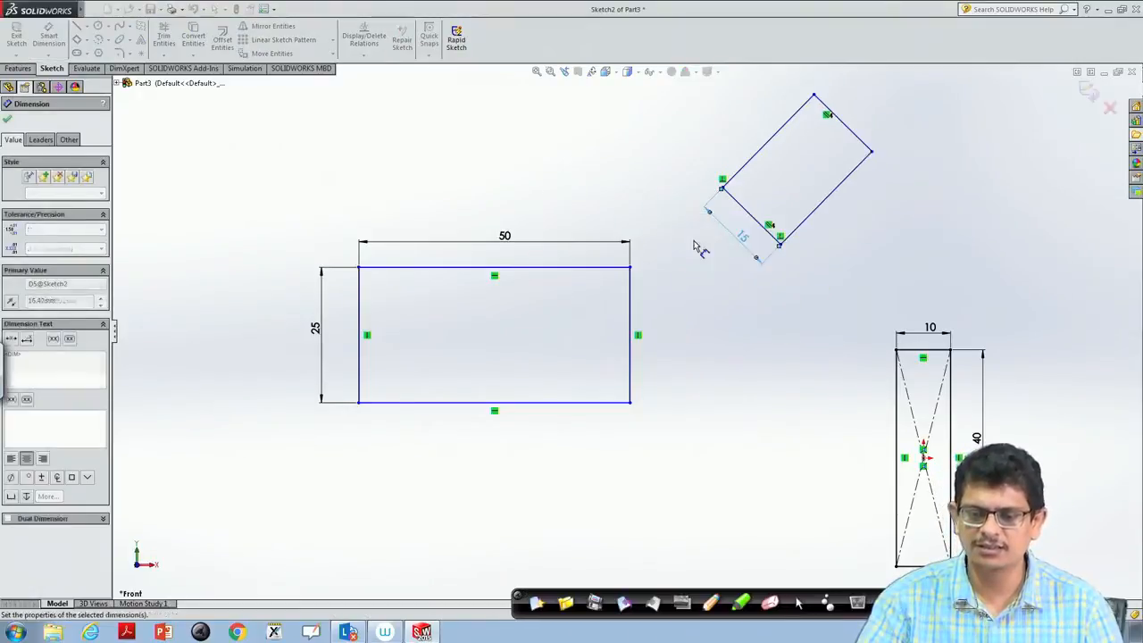
# - Dimension the tilted rectangle's lower-right long edge with Smart Dimension and set its length to 24 mm
pyautogui.click(824, 208)
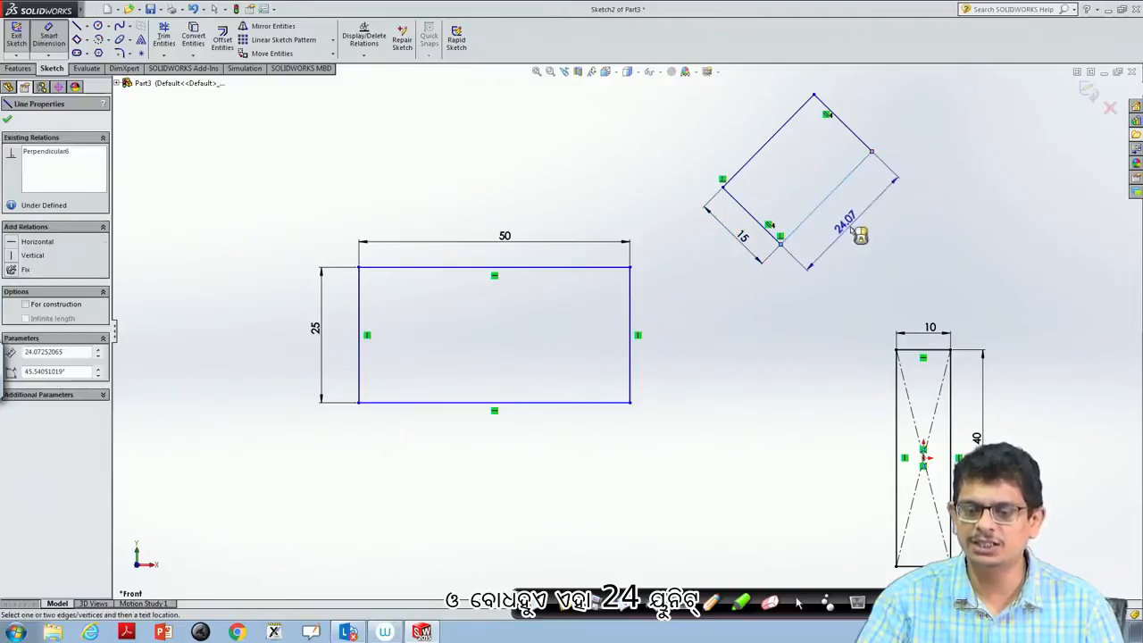
pyautogui.click(852, 232)
pyautogui.write('24')
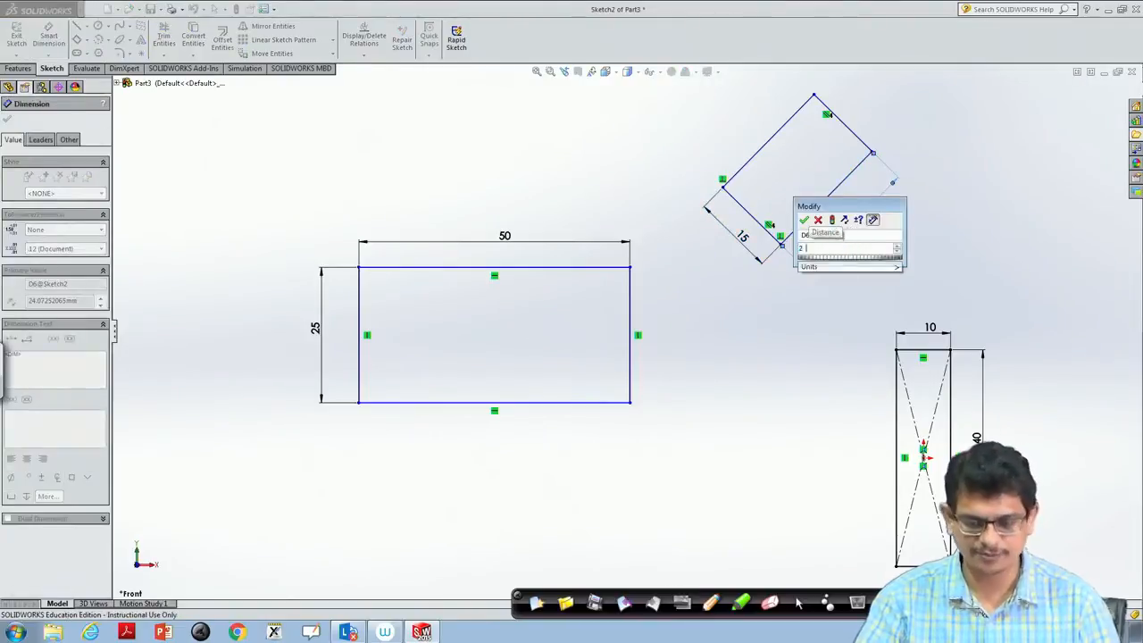
pyautogui.write('mm')
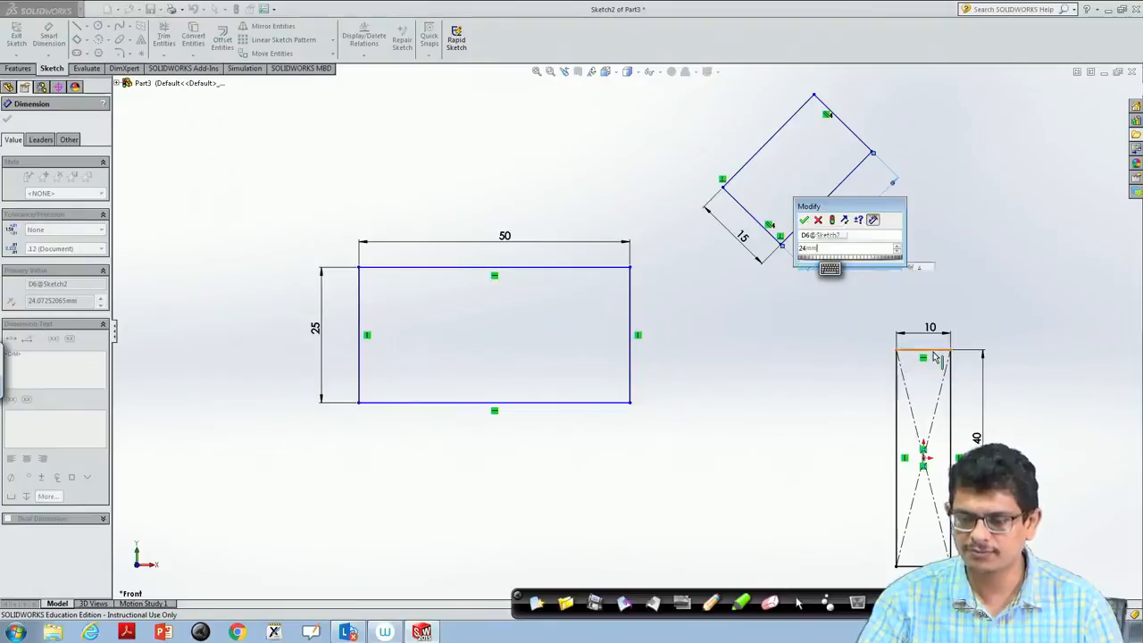
pyautogui.click(804, 220)
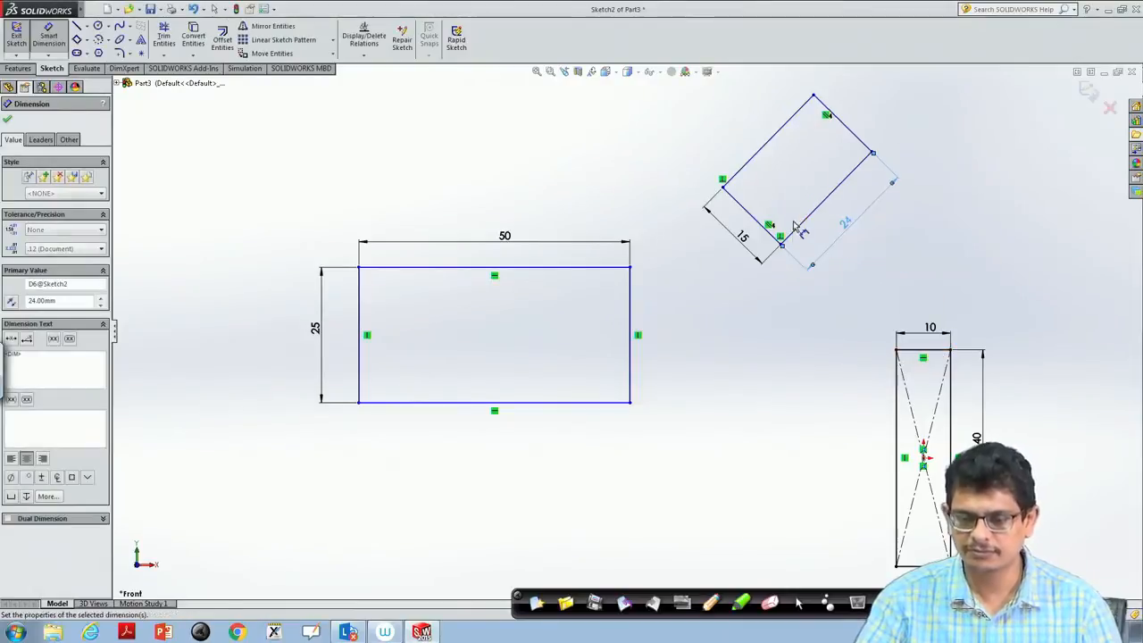
pyautogui.press('Escape')
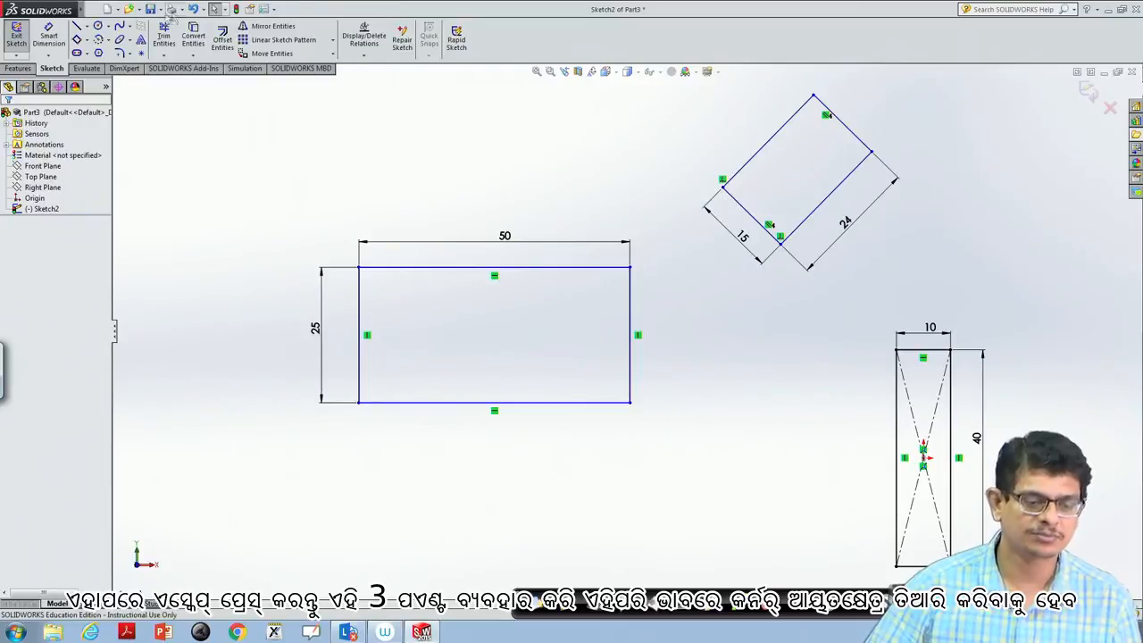
# - Sketch a corner rectangle about 26 × 13 mm below the 50 × 25 mm rectangle
pyautogui.click(87, 42)
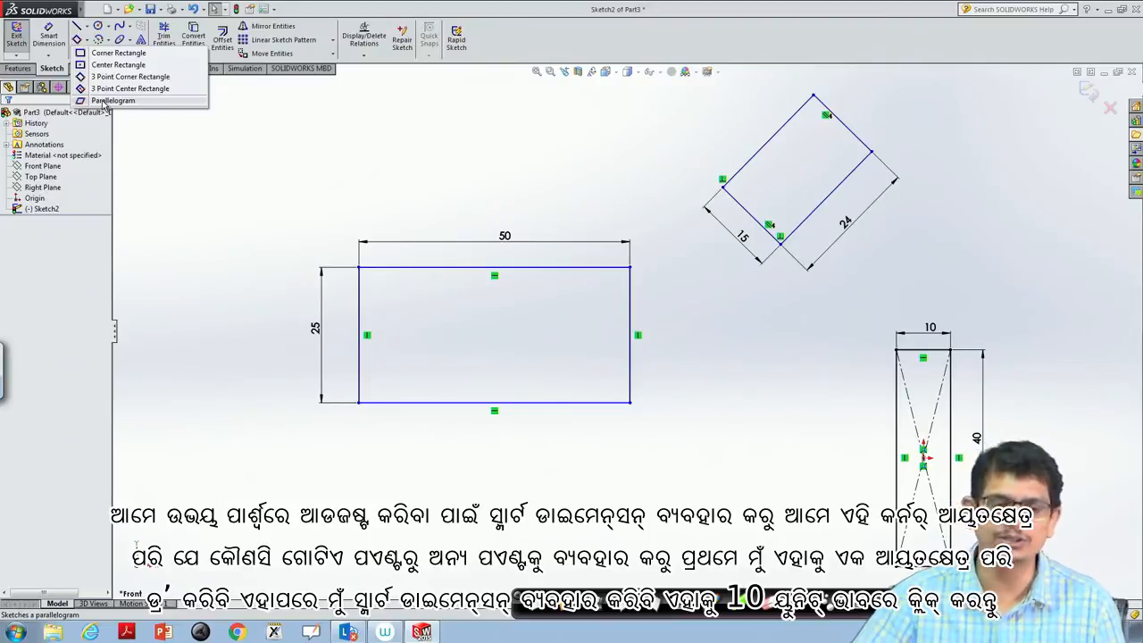
pyautogui.click(116, 53)
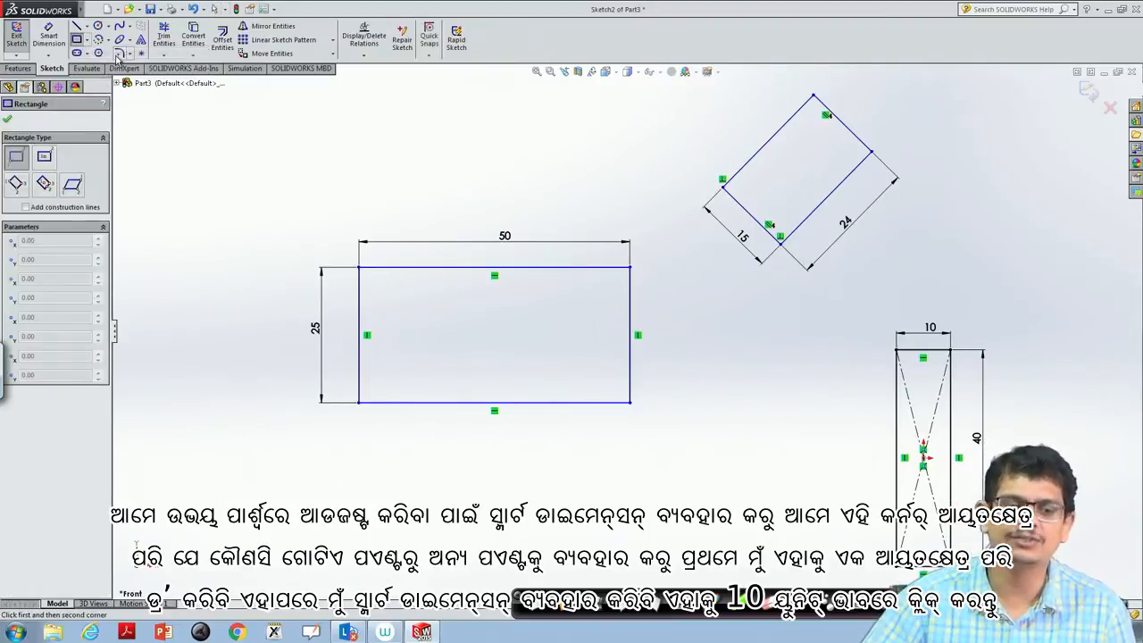
pyautogui.click(391, 451)
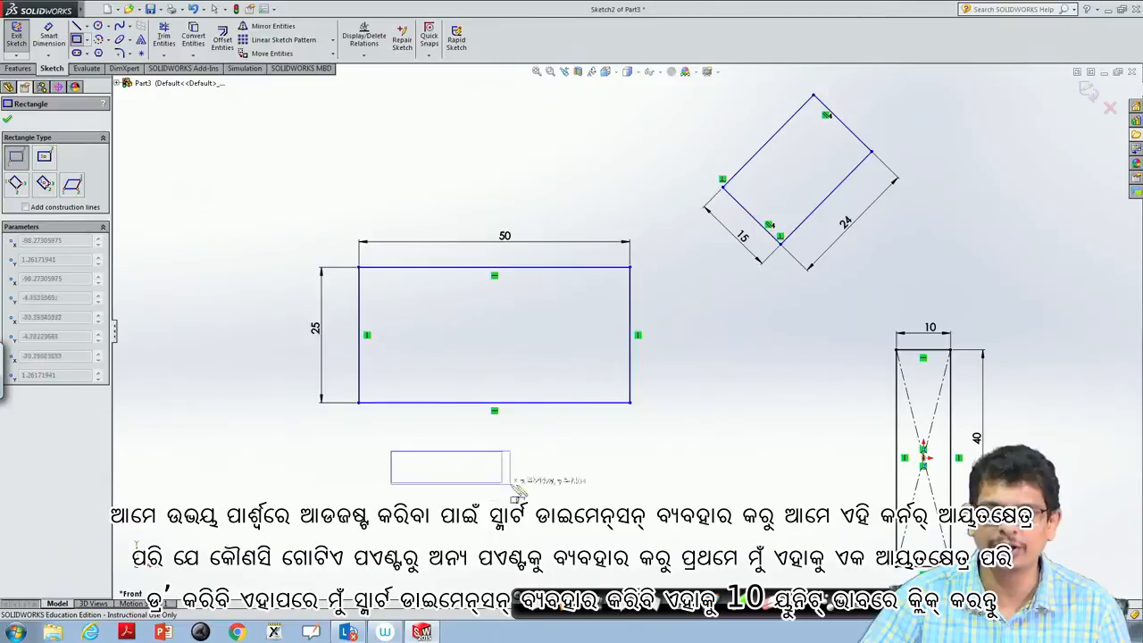
pyautogui.click(536, 530)
pyautogui.press('Escape')
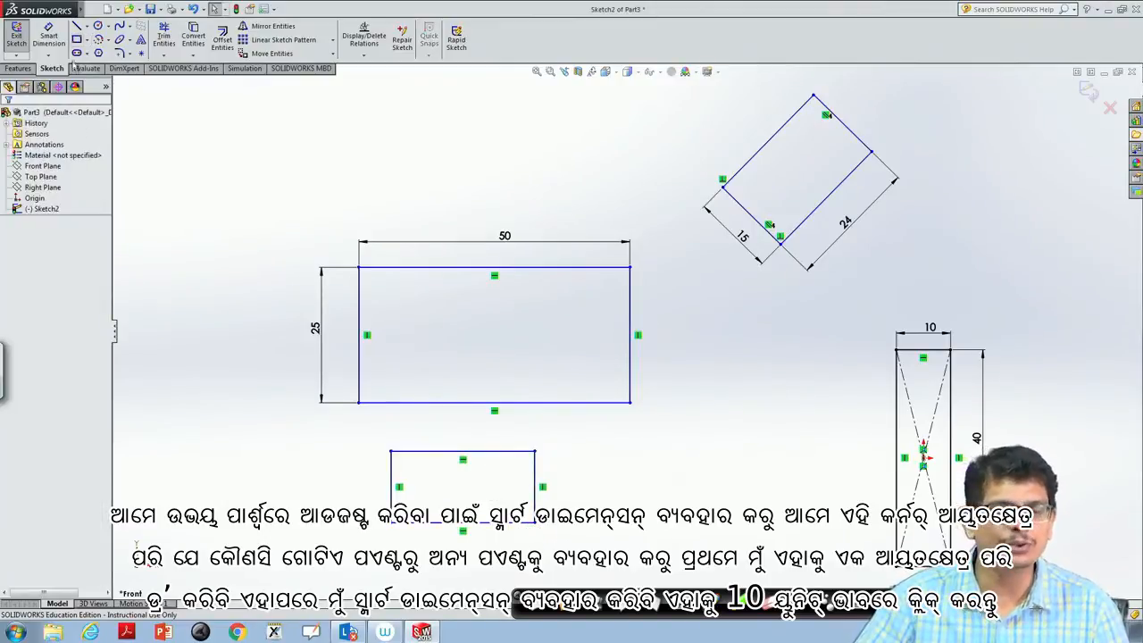
# - Dimension the right edge of the lowest corner rectangle with Smart Dimension and set its height to 10 mm
pyautogui.click(50, 36)
pyautogui.click(536, 490)
pyautogui.click(564, 496)
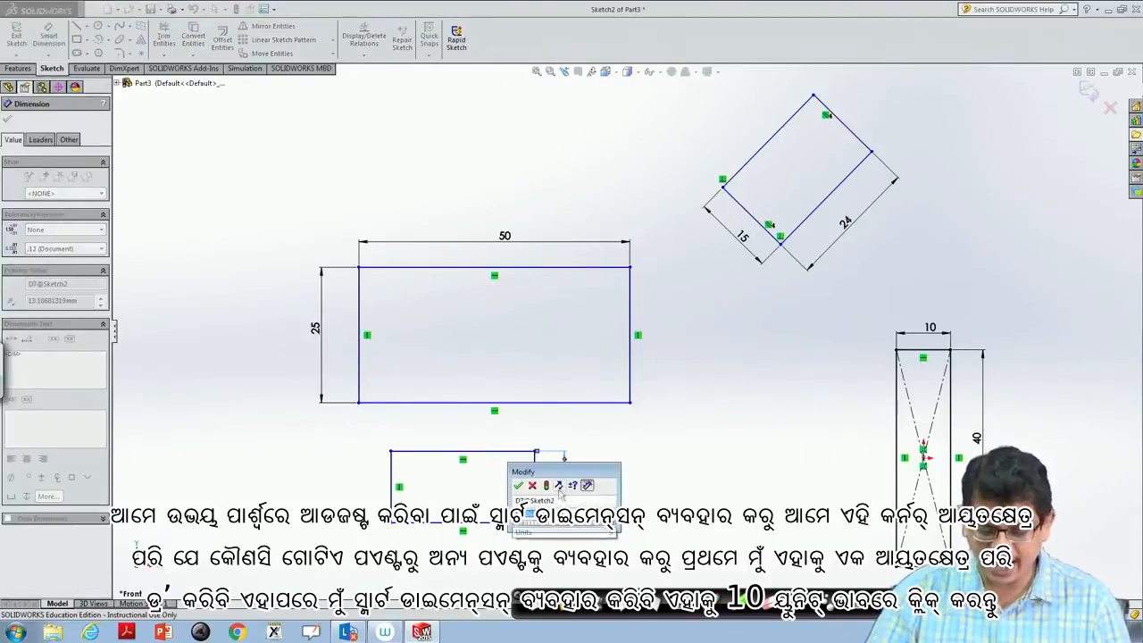
pyautogui.write('10')
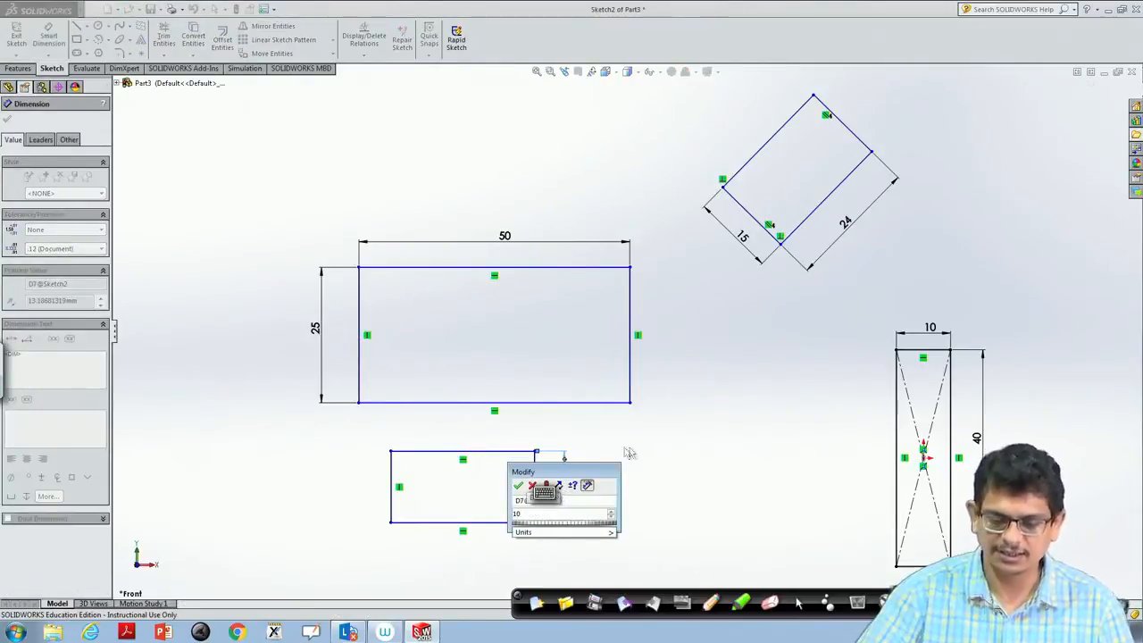
pyautogui.click(516, 485)
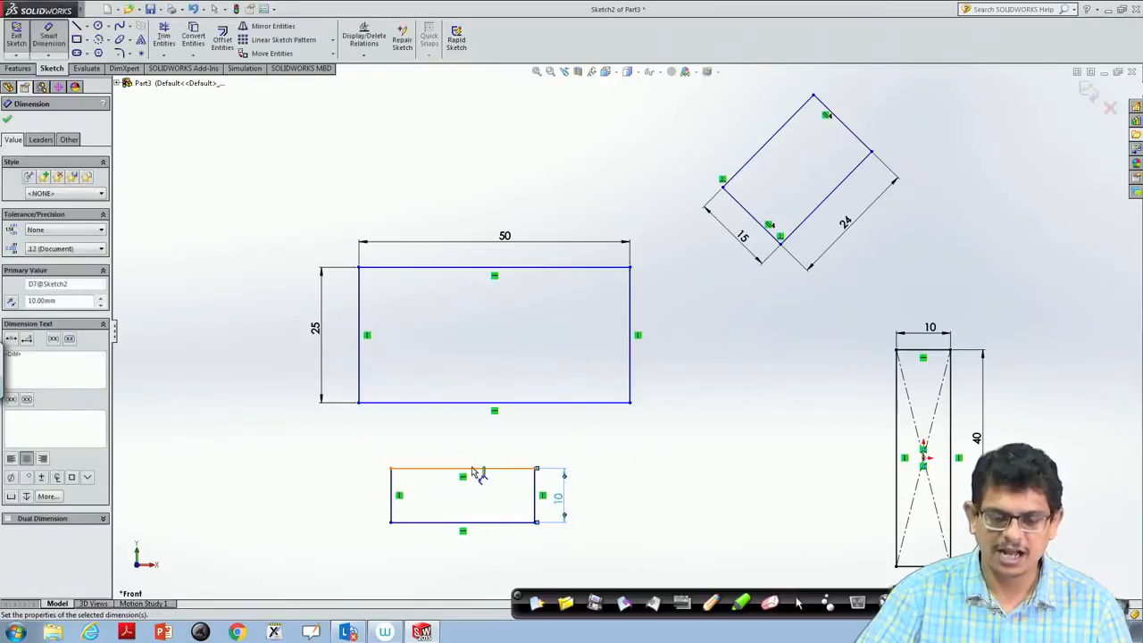
# - Dimension the same small rectangle's top edge and set its width to 10 mm to make it a square
pyautogui.click(474, 468)
pyautogui.click(475, 454)
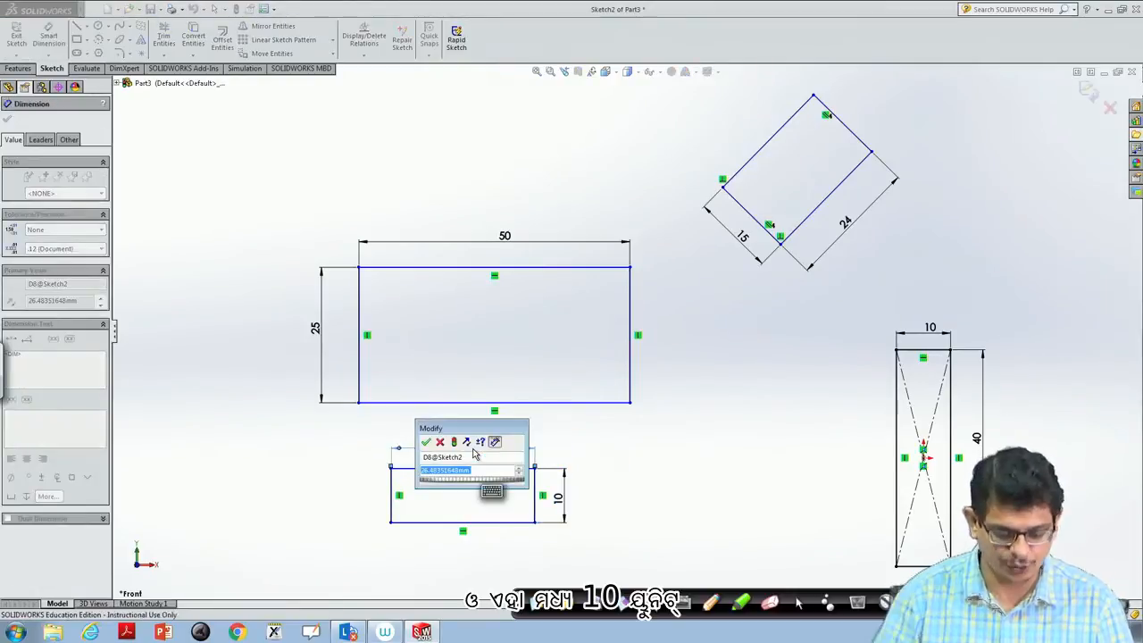
pyautogui.write('10')
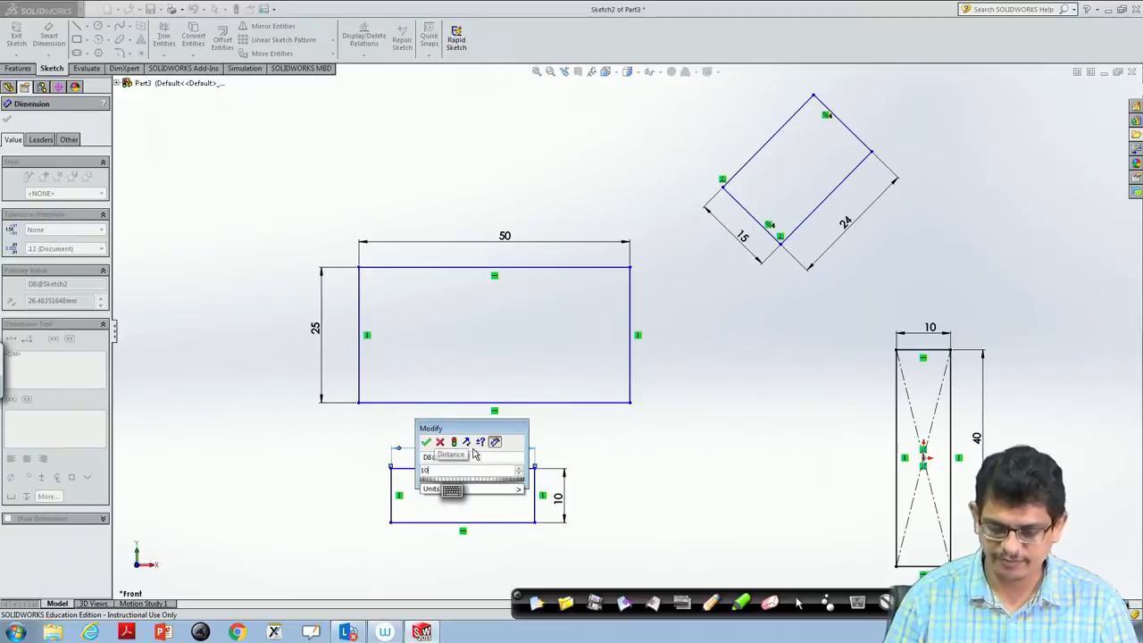
pyautogui.press('Return')
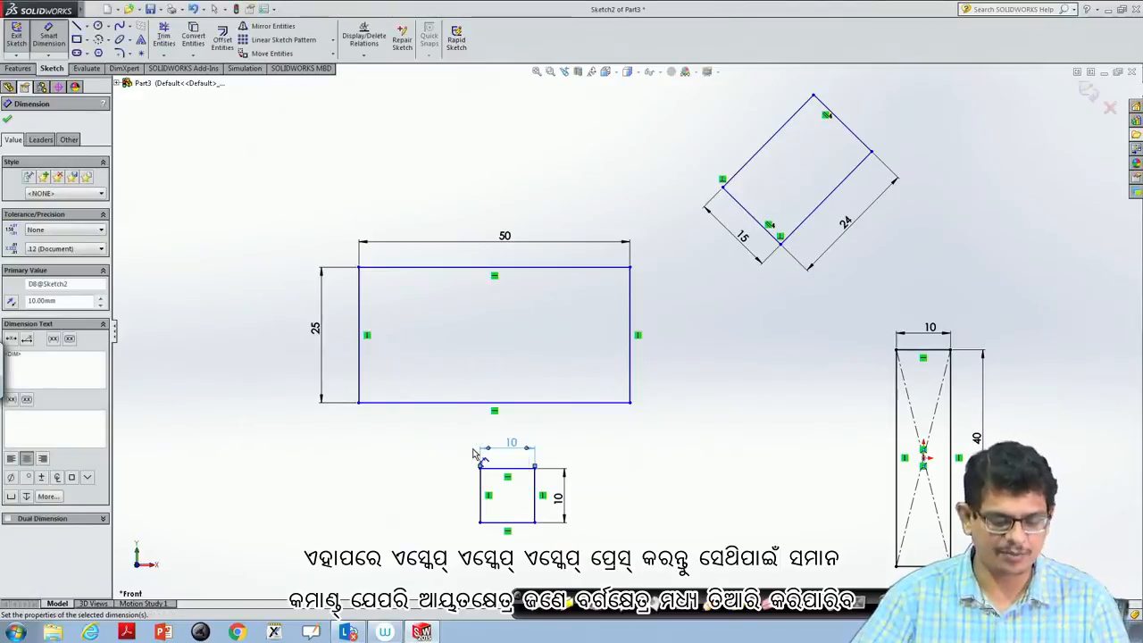
pyautogui.press('Escape')
pyautogui.press('Escape')
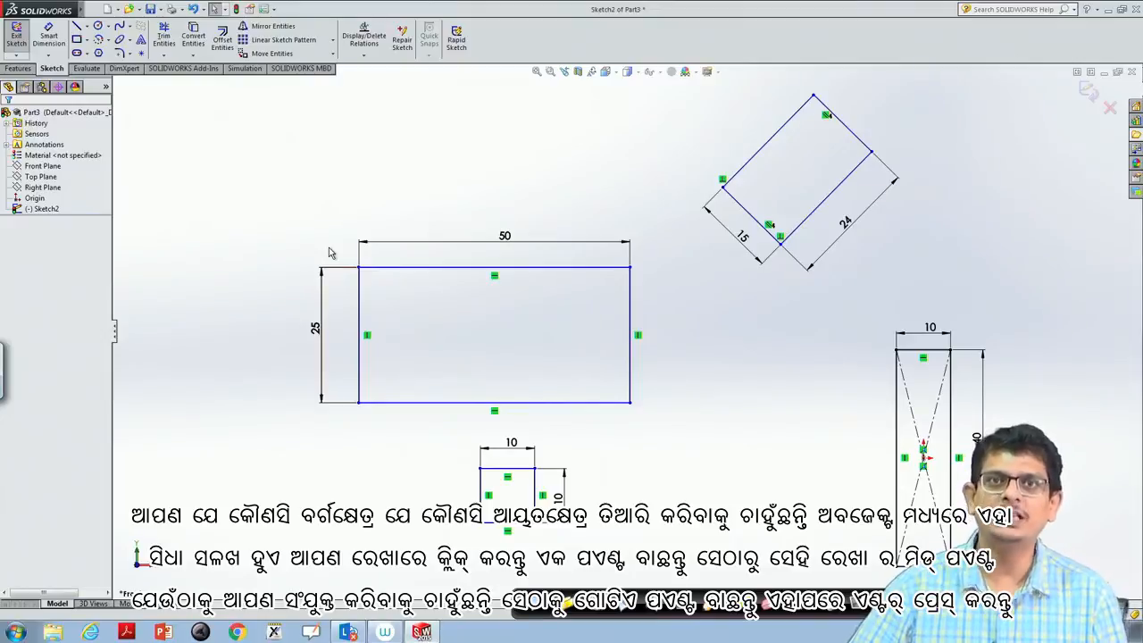
# - Sketch a line from the upper-left corner of the 50 × 25 mm rectangle to the midpoint of its bottom edge
pyautogui.click(86, 28)
pyautogui.click(97, 39)
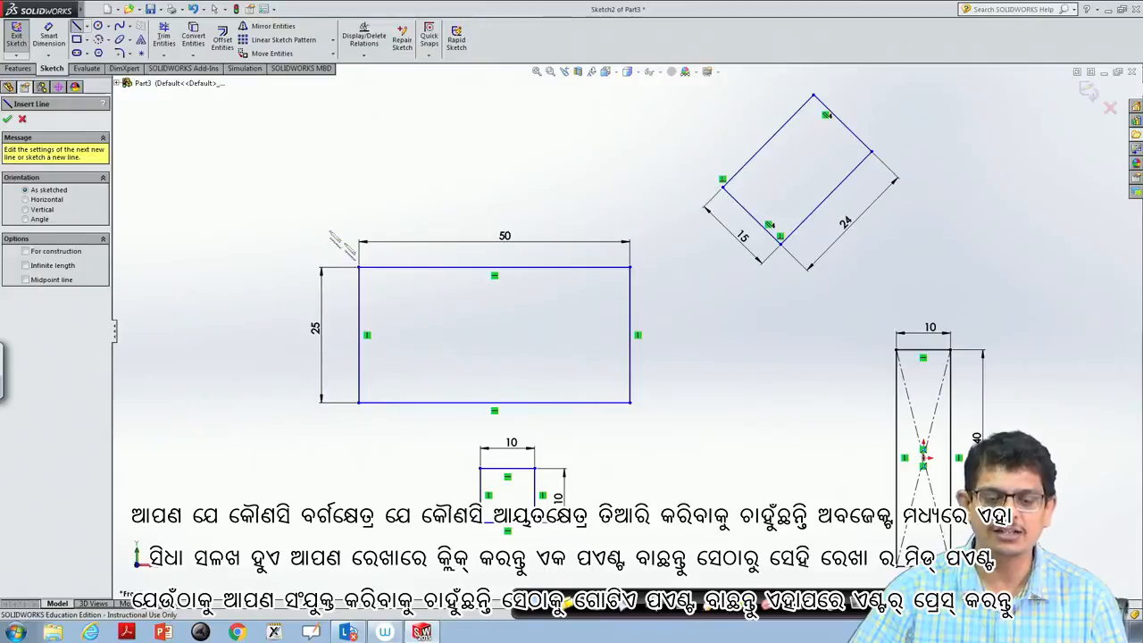
pyautogui.click(359, 268)
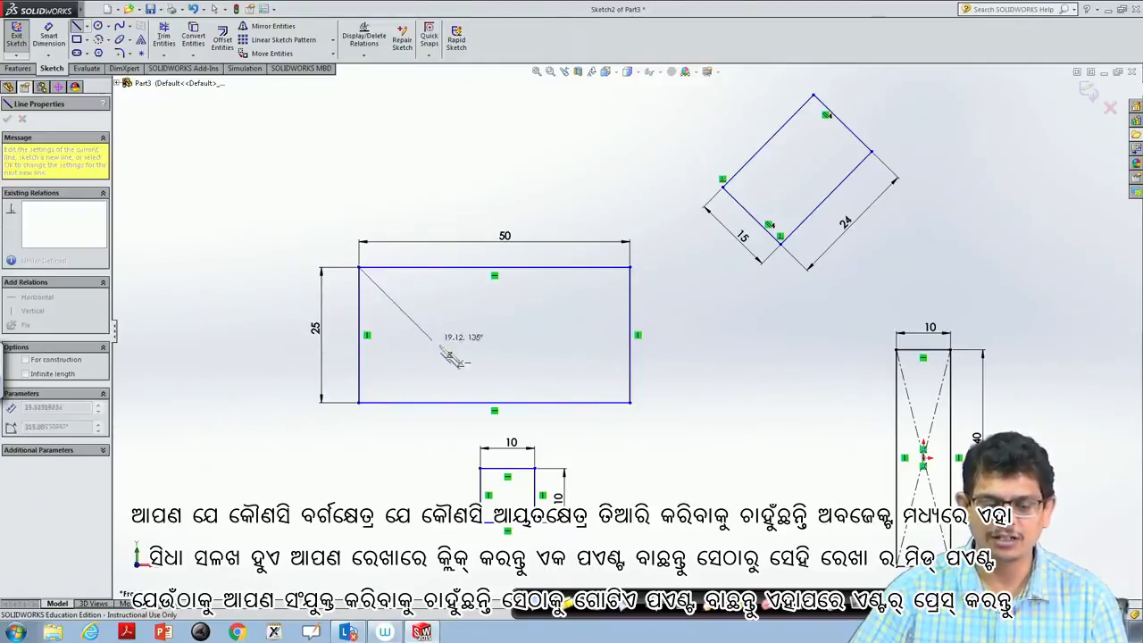
pyautogui.click(496, 402)
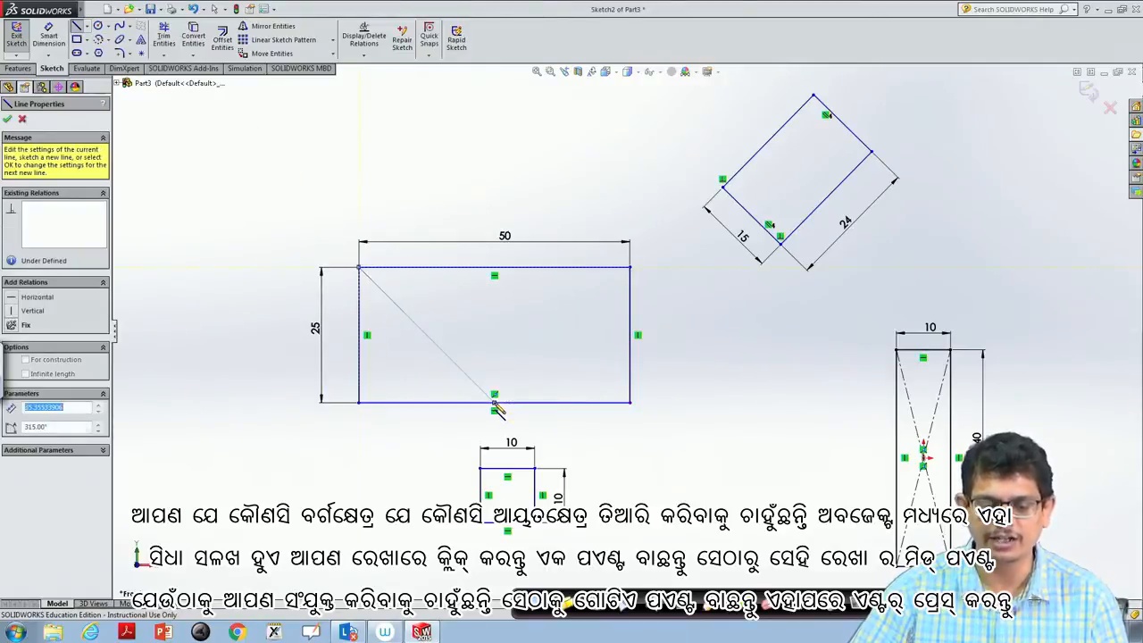
pyautogui.press('Escape')
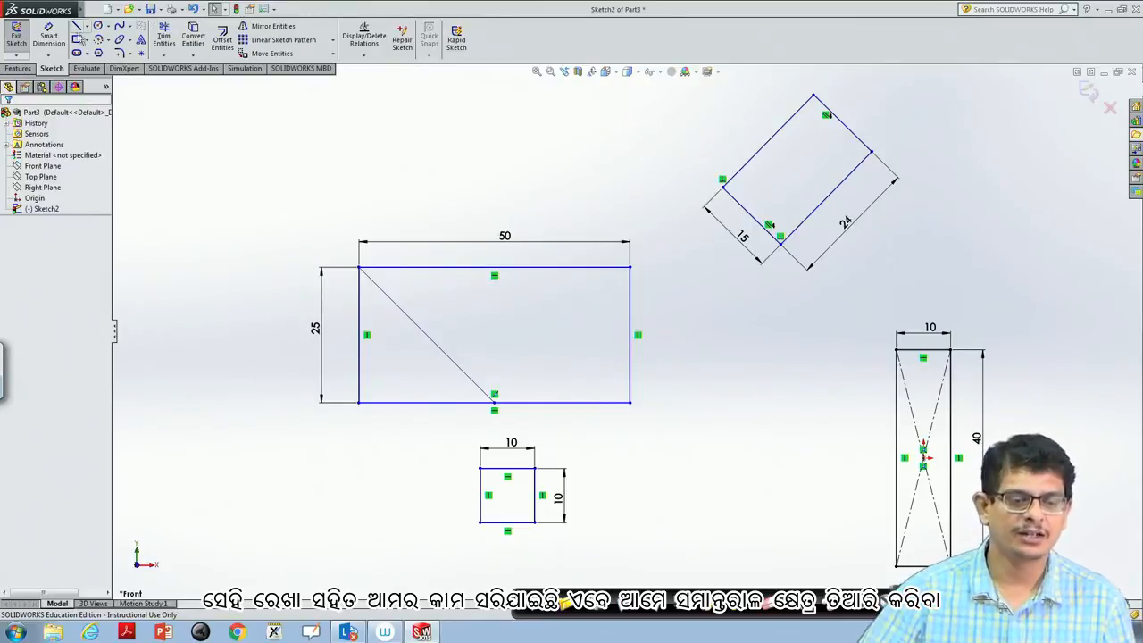
# - Activate the Parallelogram tool and restore the maximized window, extending it downwards and out to the left across the desktop
pyautogui.click(87, 42)
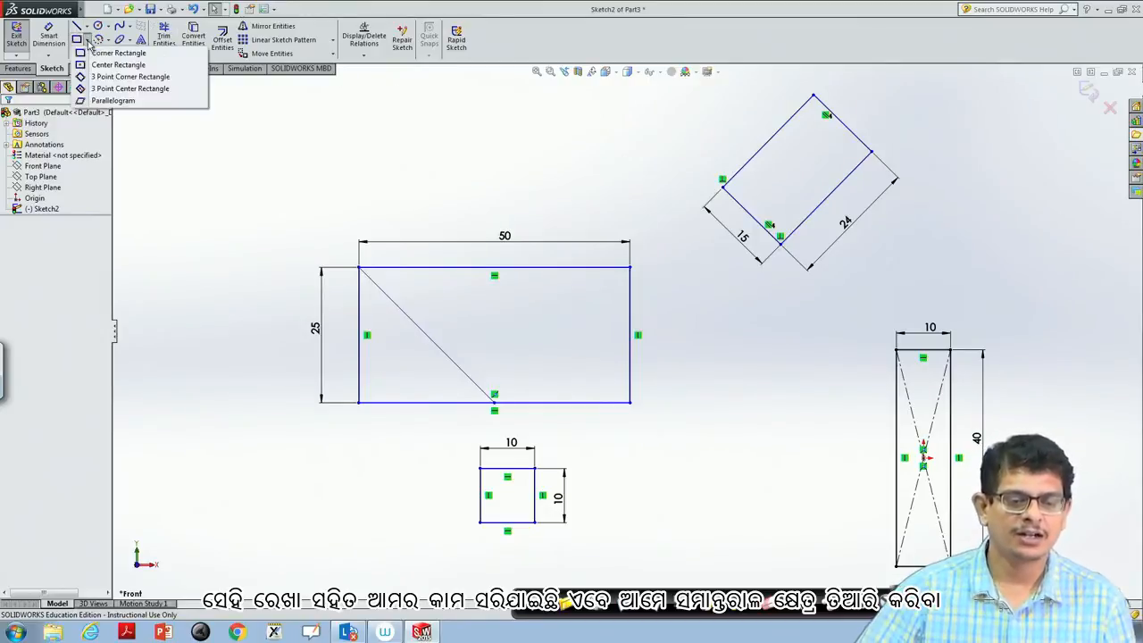
pyautogui.click(119, 104)
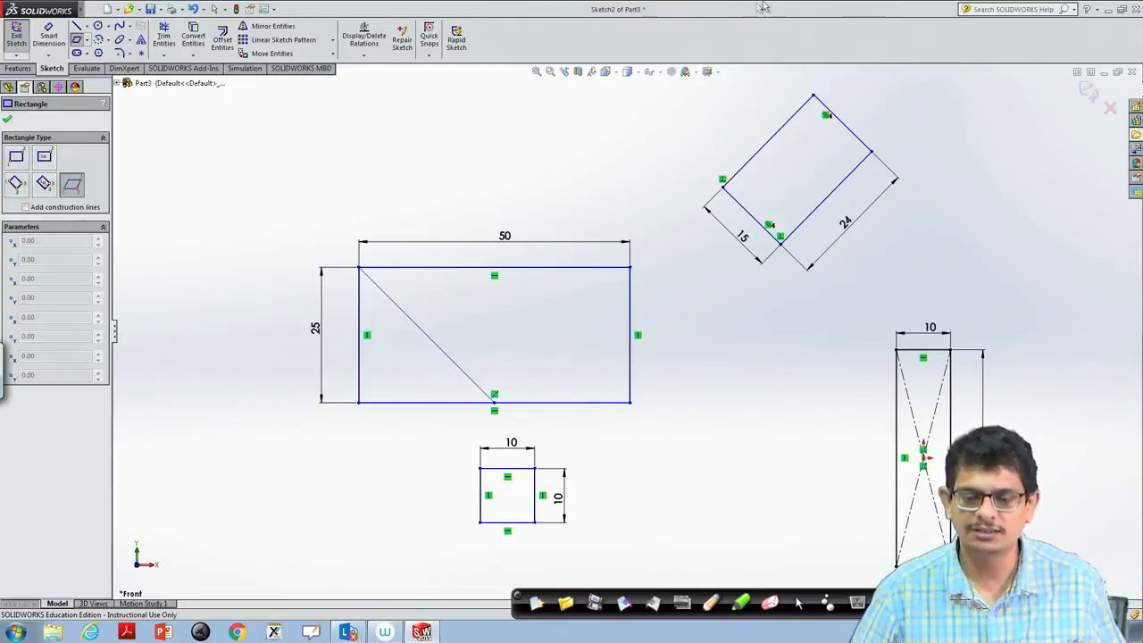
pyautogui.doubleClick(650, 13)
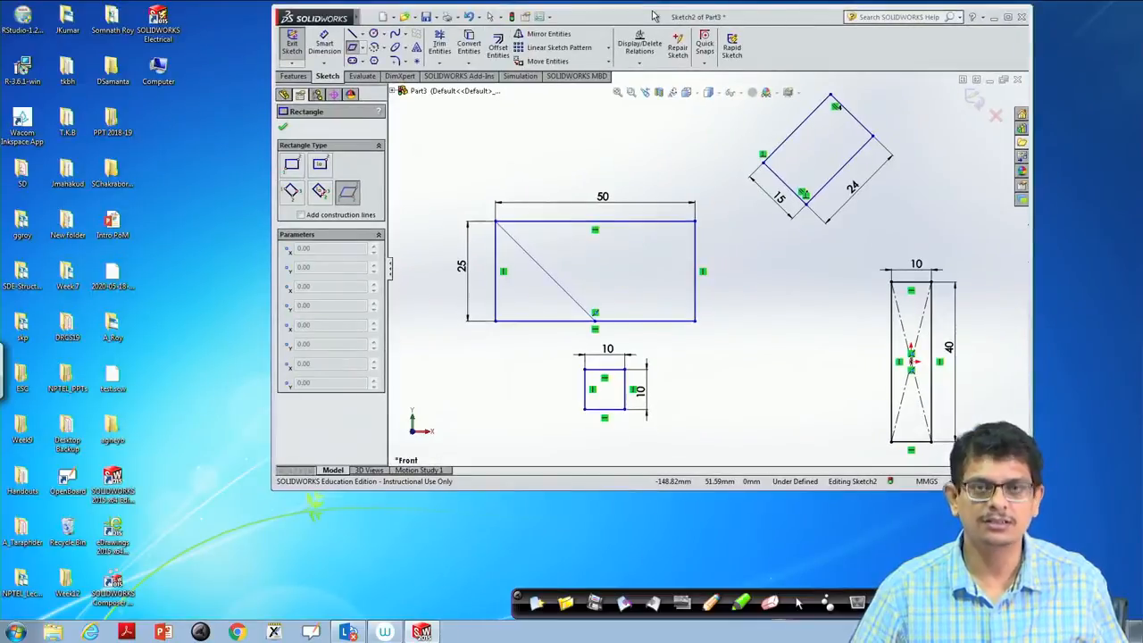
pyautogui.moveTo(652, 16); pyautogui.dragTo(645, 21)
pyautogui.moveTo(689, 493); pyautogui.dragTo(690, 576)
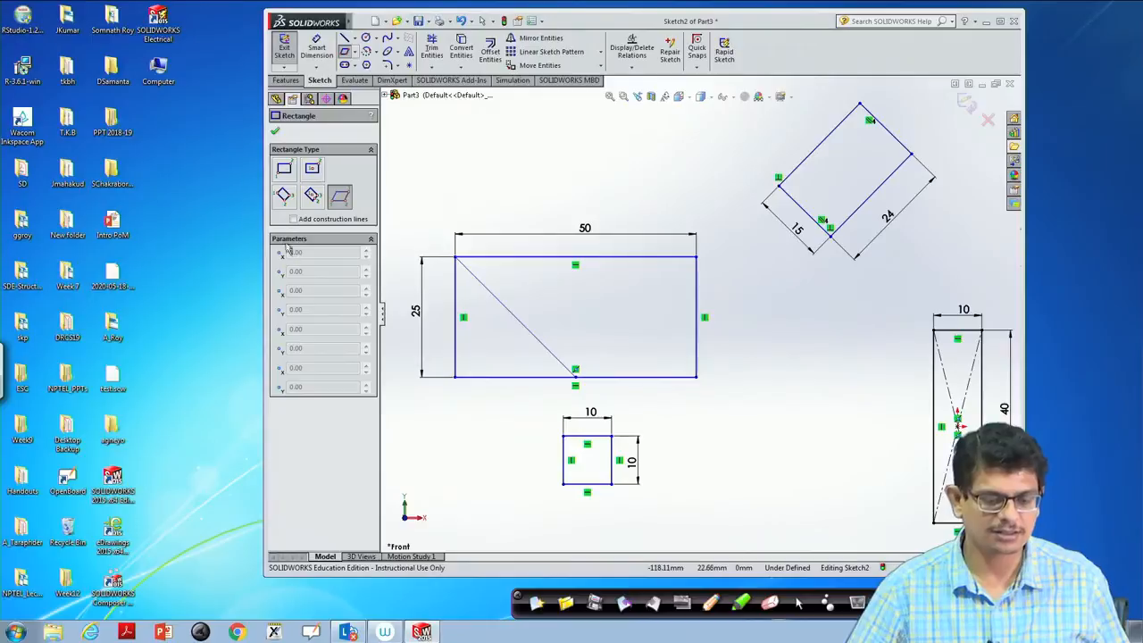
pyautogui.moveTo(259, 226); pyautogui.dragTo(29, 204)
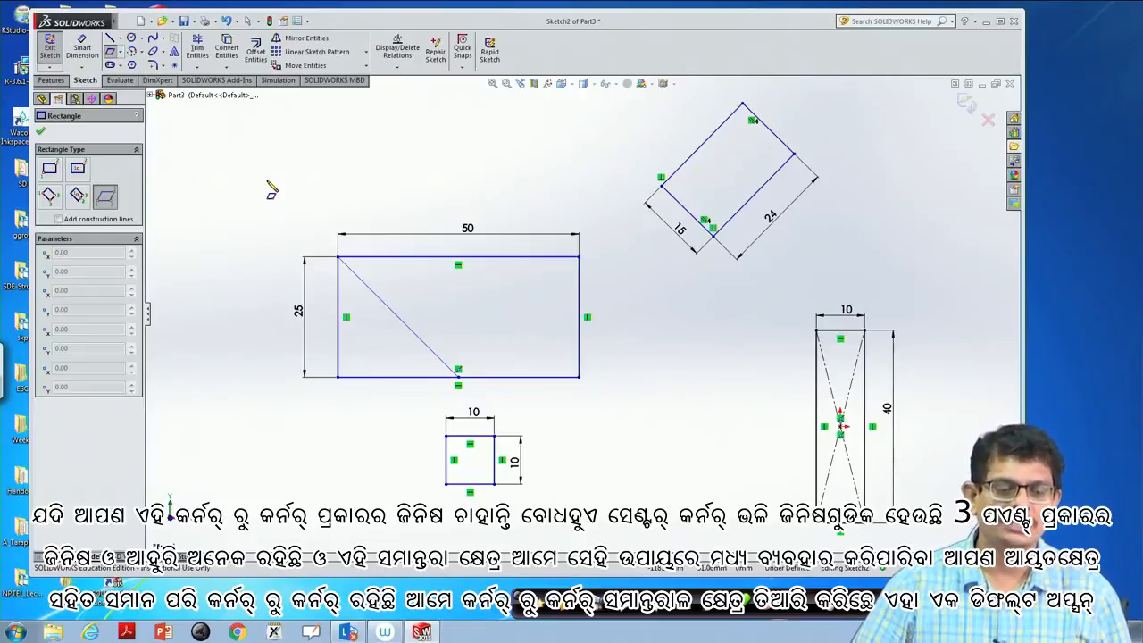
# - Sketch a parallelogram with a horizontal base about 20 mm long and sides about 22 mm inclined about 44°, above and left of the large rectangle
pyautogui.click(110, 196)
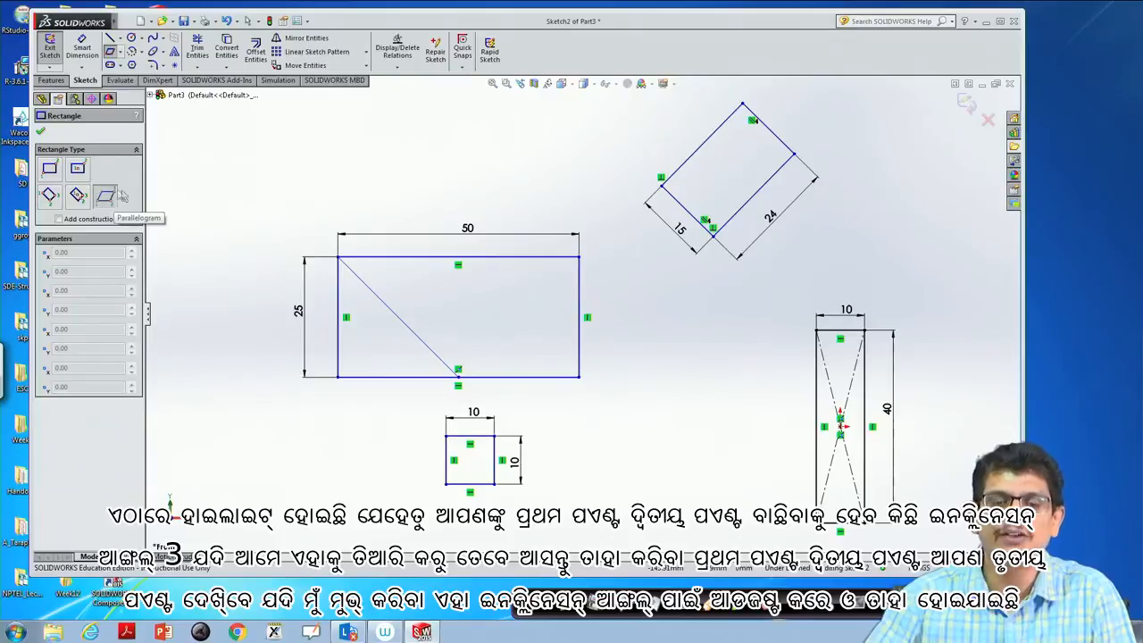
pyautogui.click(212, 194)
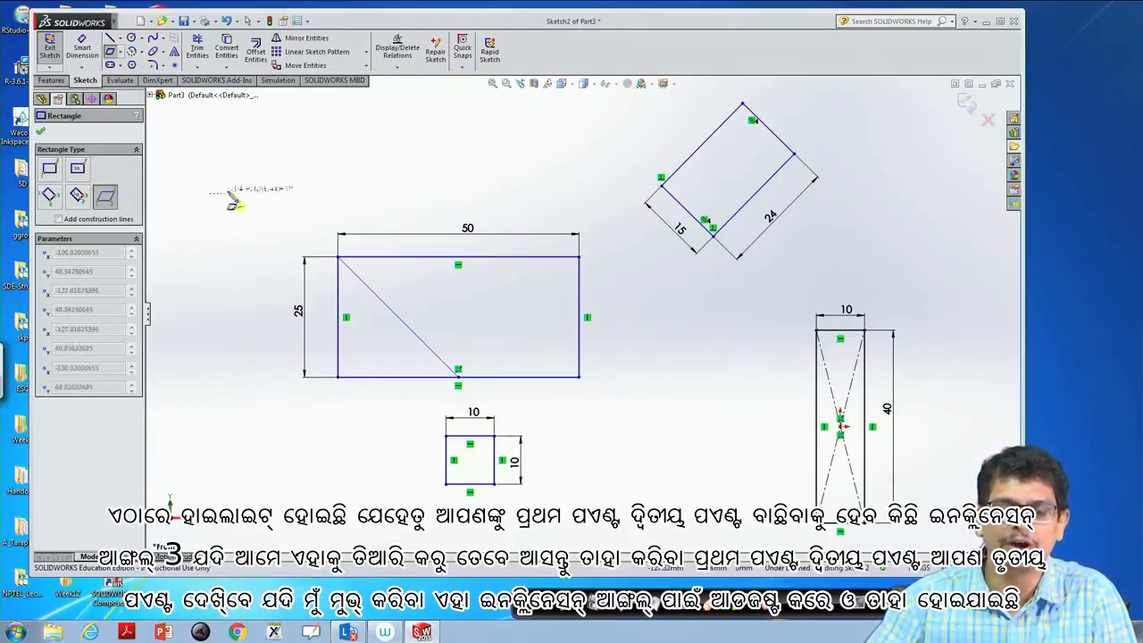
pyautogui.click(306, 194)
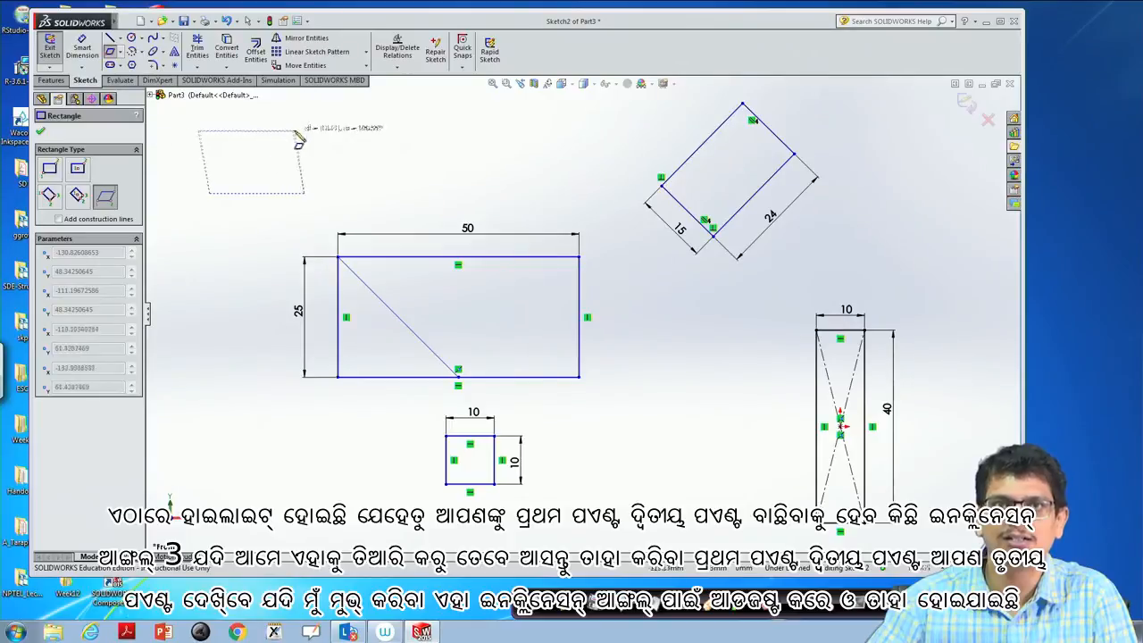
pyautogui.click(380, 120)
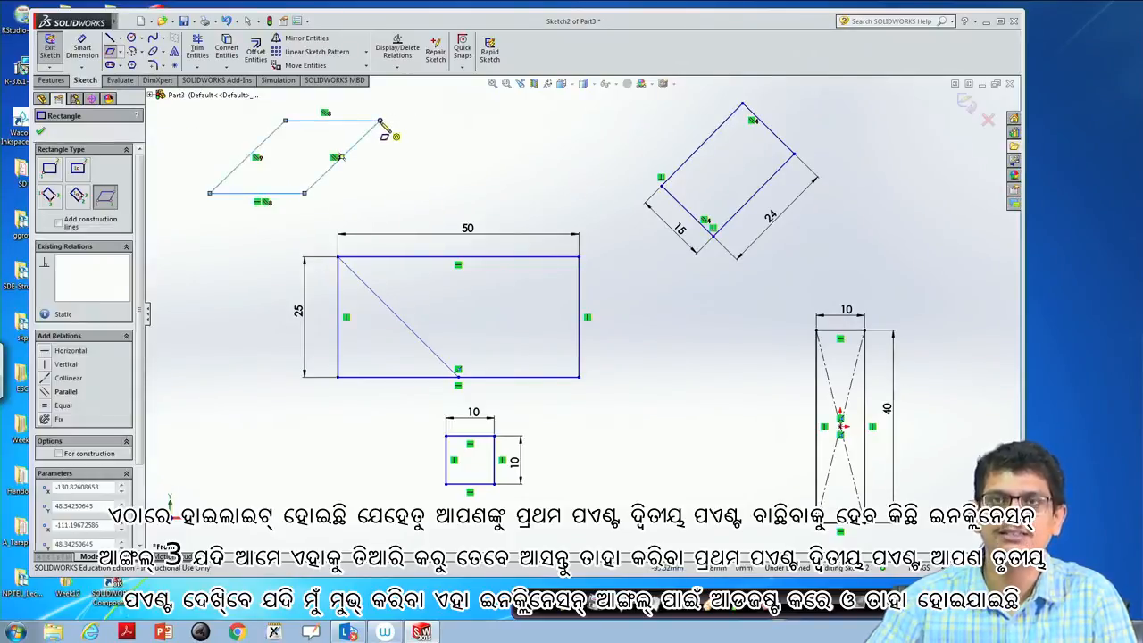
pyautogui.press('Escape')
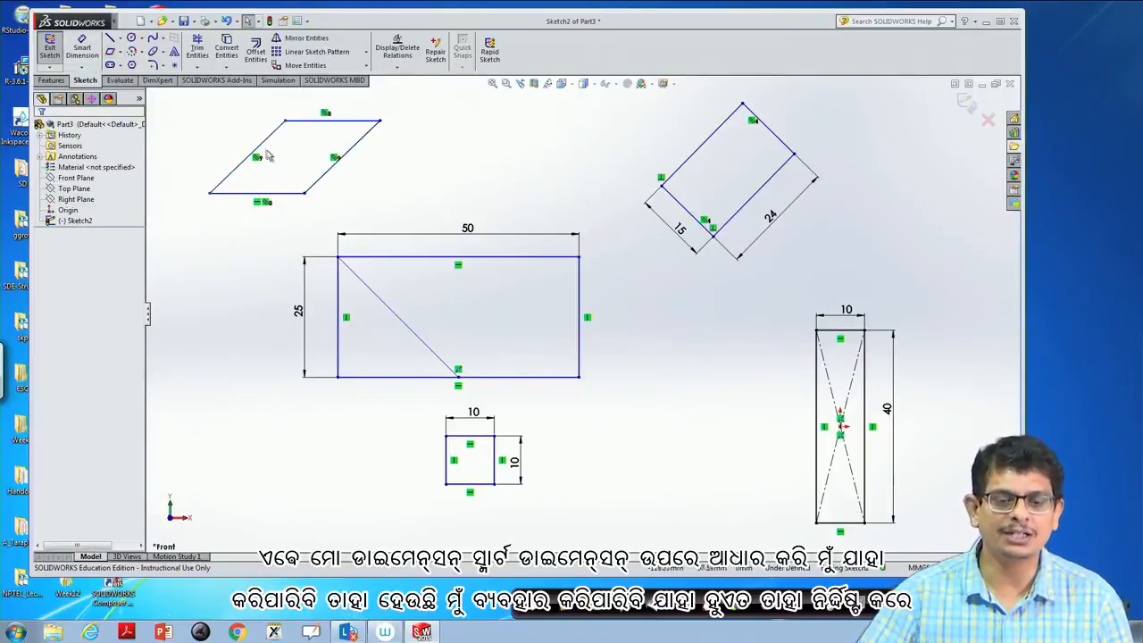
pyautogui.click(81, 49)
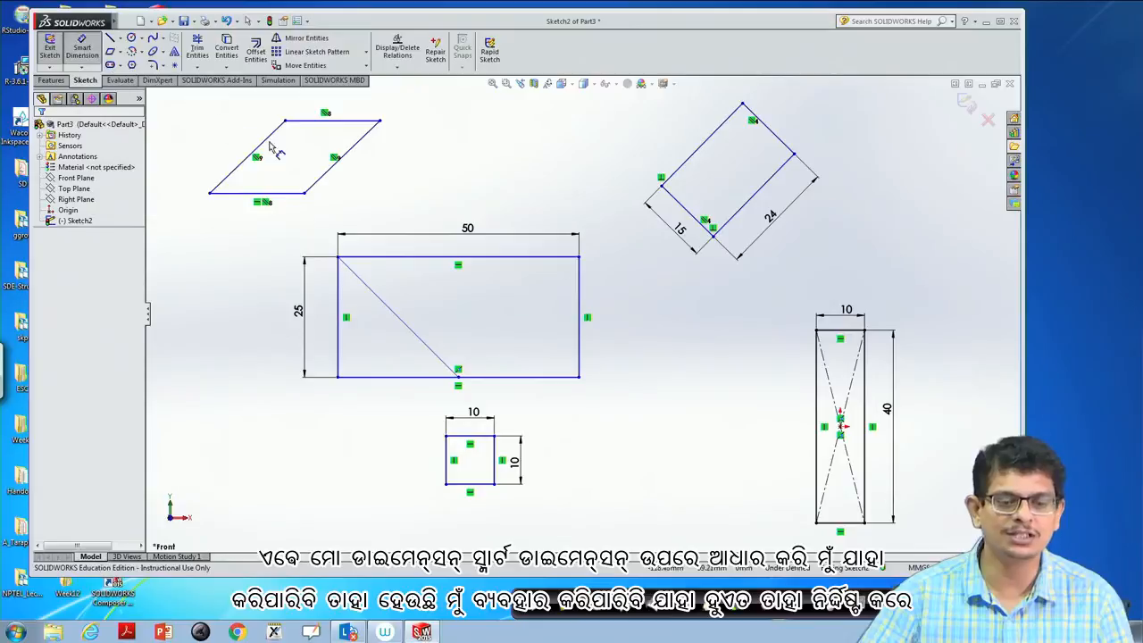
pyautogui.click(335, 172)
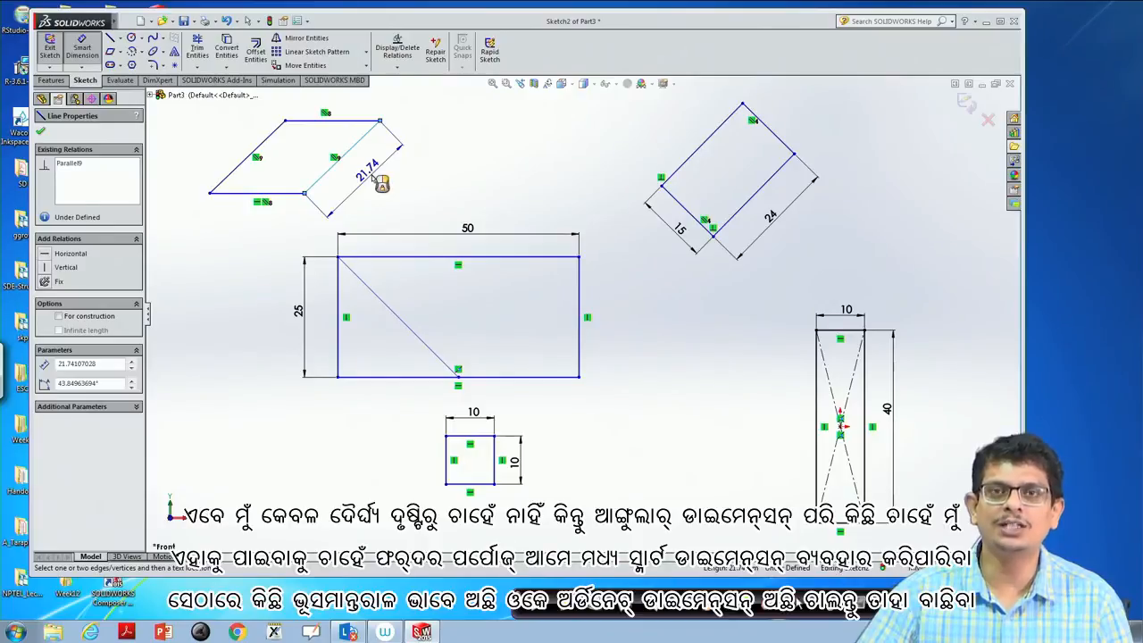
pyautogui.press('Escape')
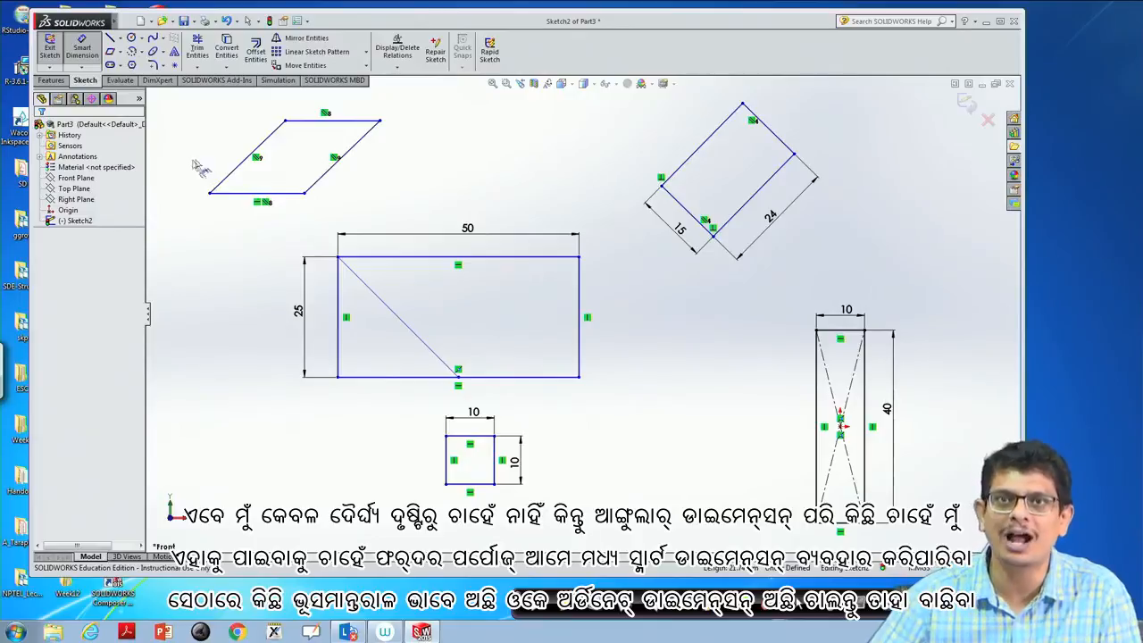
pyautogui.click(80, 67)
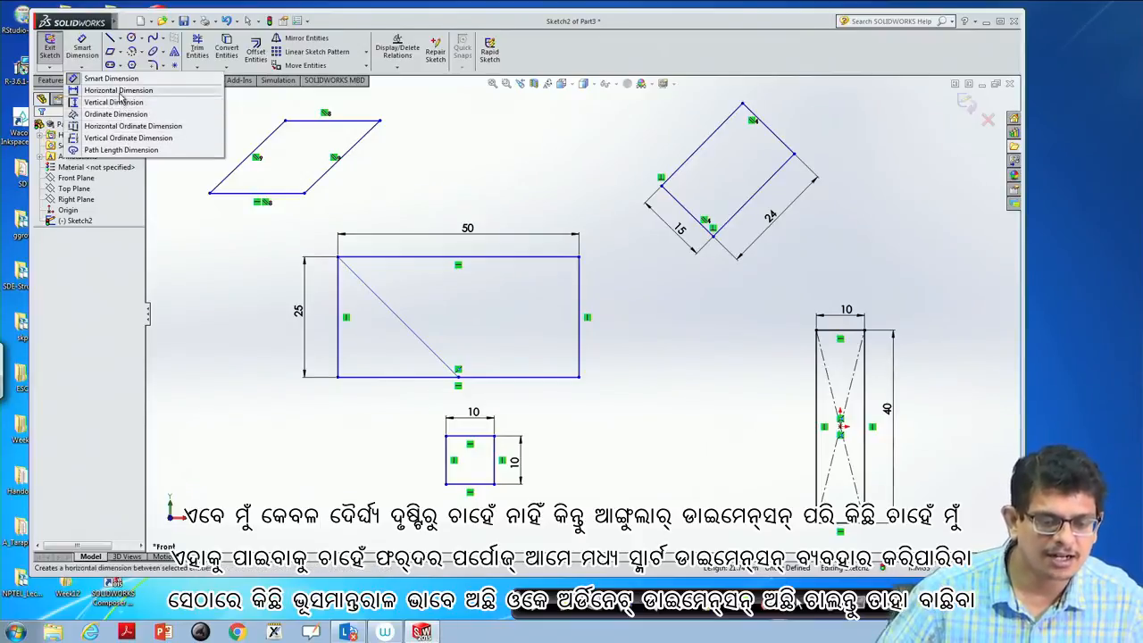
pyautogui.click(114, 116)
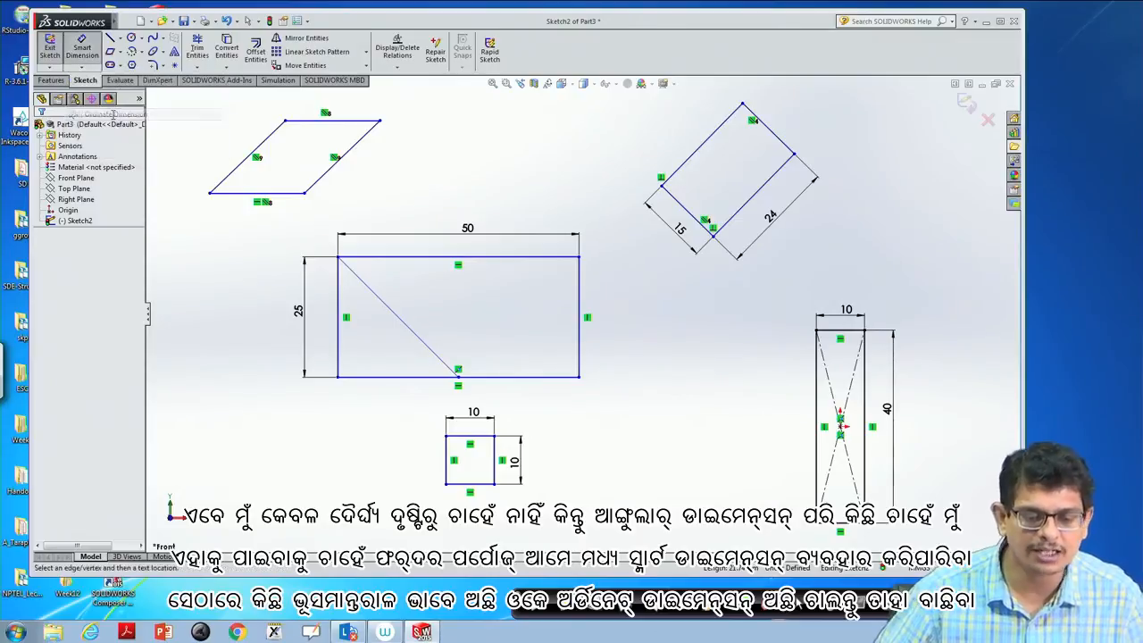
pyautogui.click(329, 178)
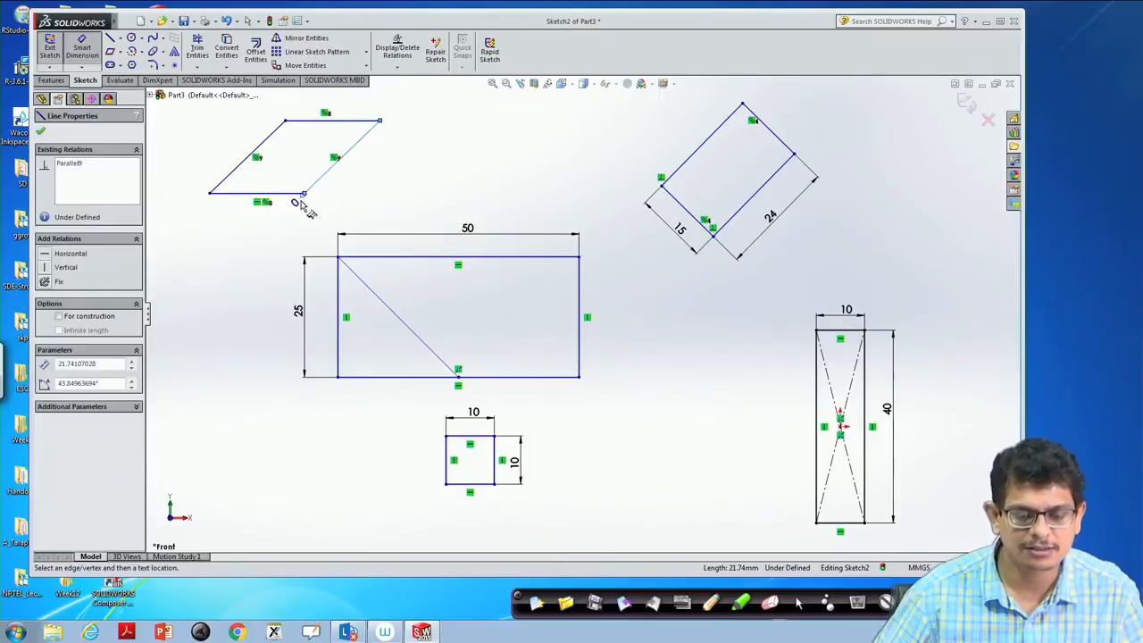
pyautogui.press('Escape')
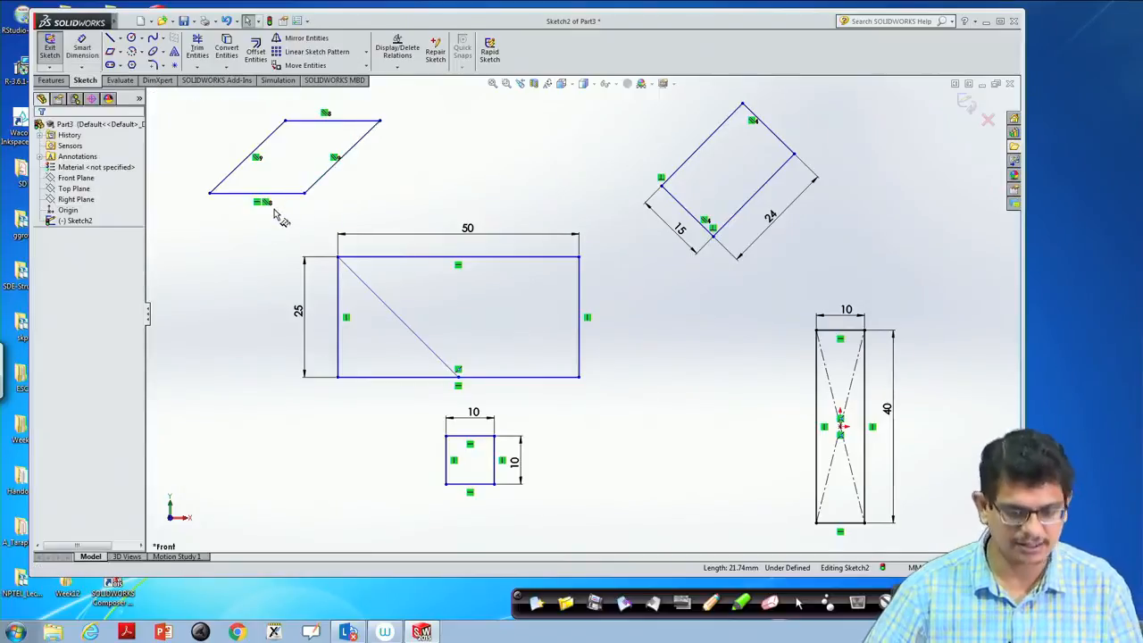
# - Add a horizontal dimension between the ends of the parallelogram's right slanted side and set it to 15 mm
pyautogui.click(81, 68)
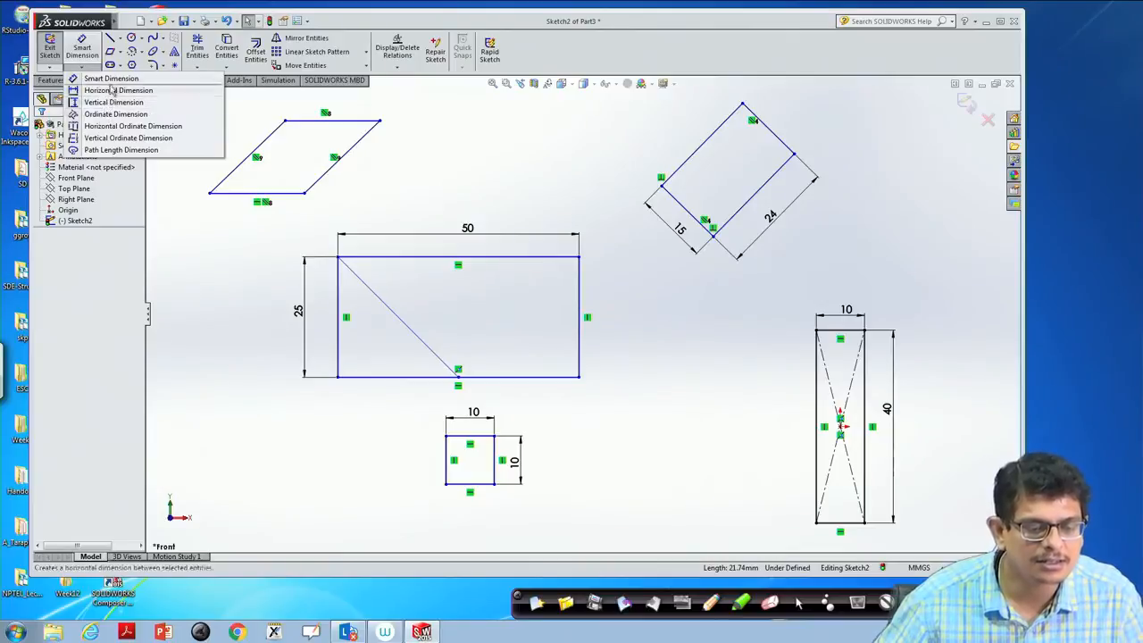
pyautogui.click(111, 80)
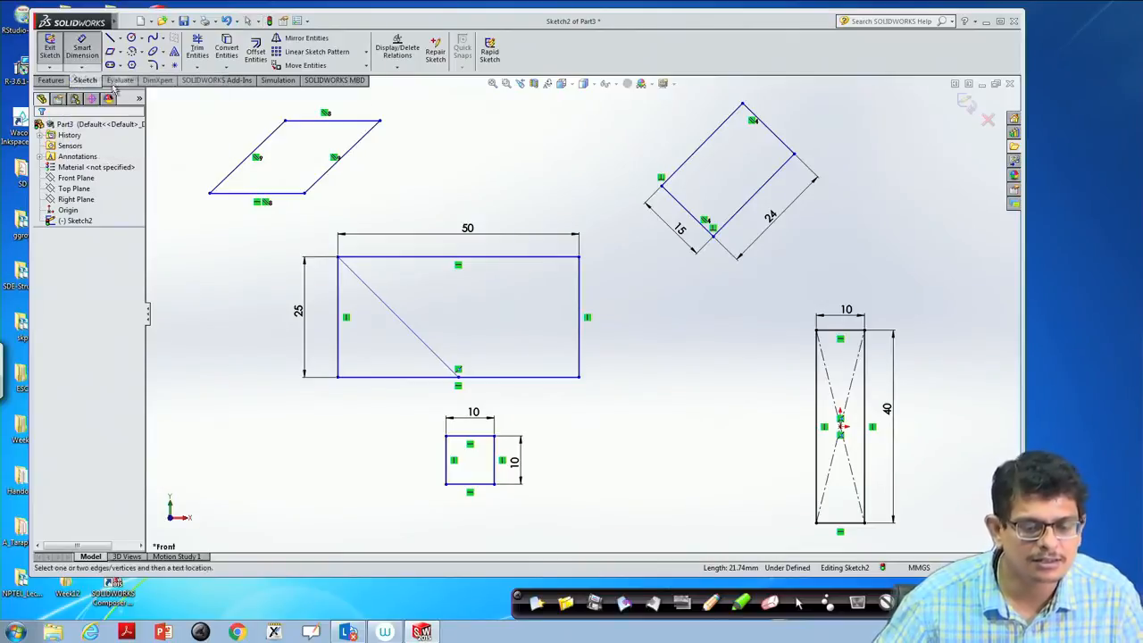
pyautogui.click(323, 181)
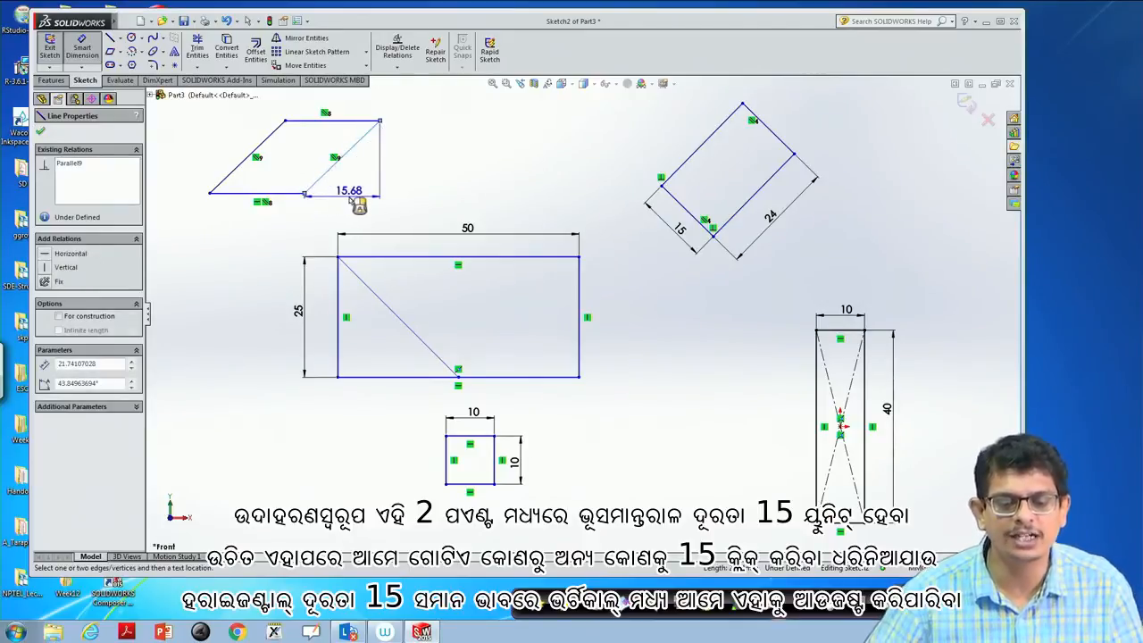
pyautogui.click(353, 201)
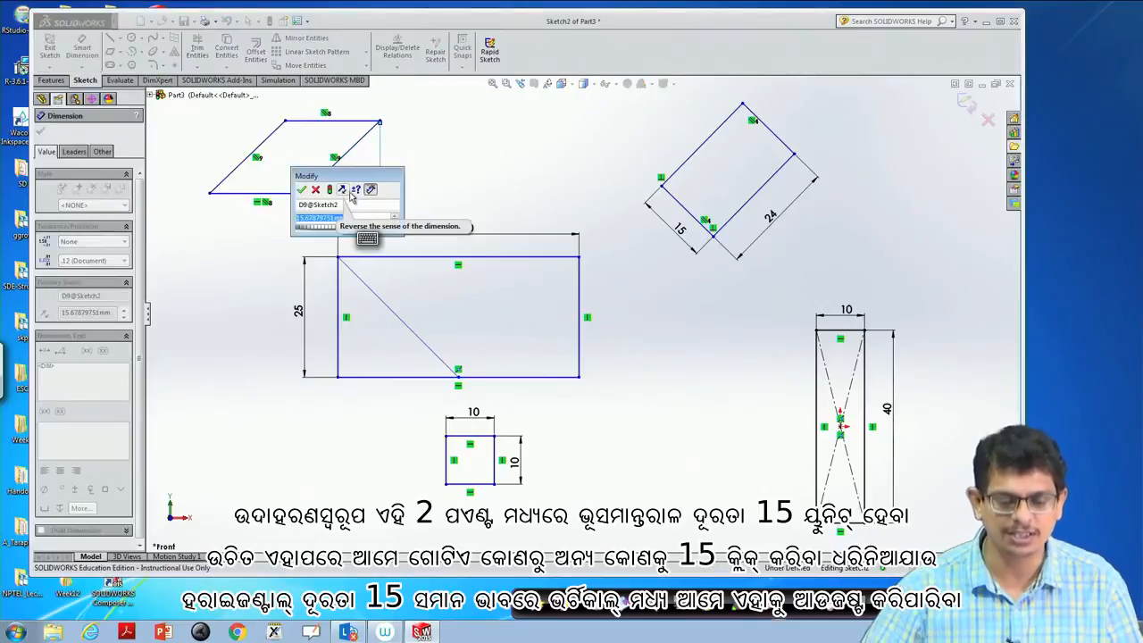
pyautogui.write('15')
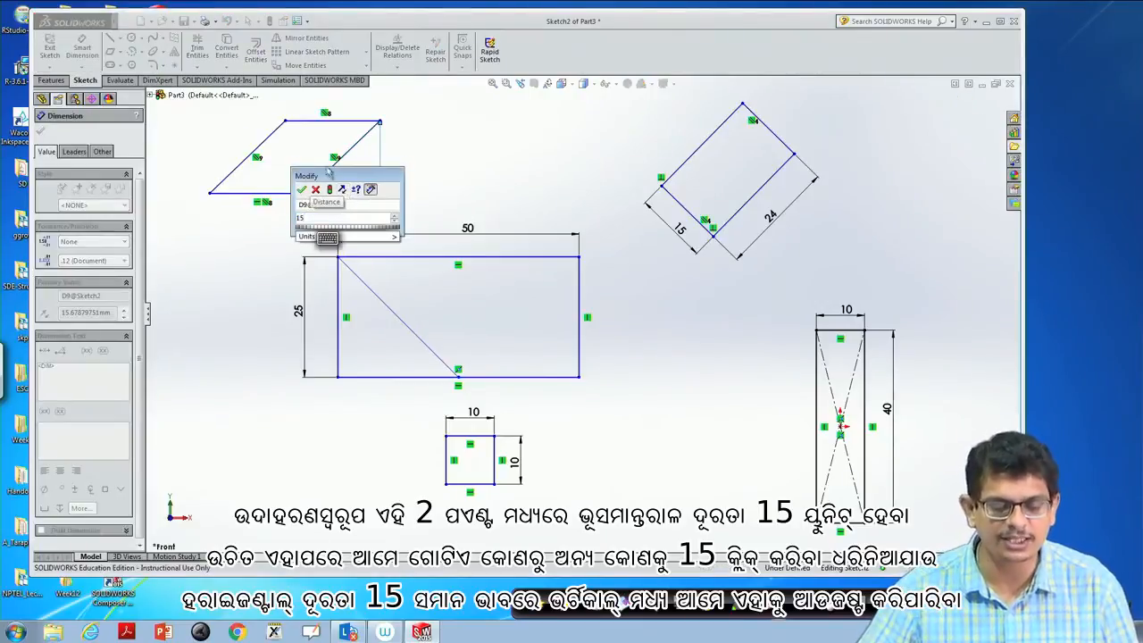
pyautogui.click(301, 189)
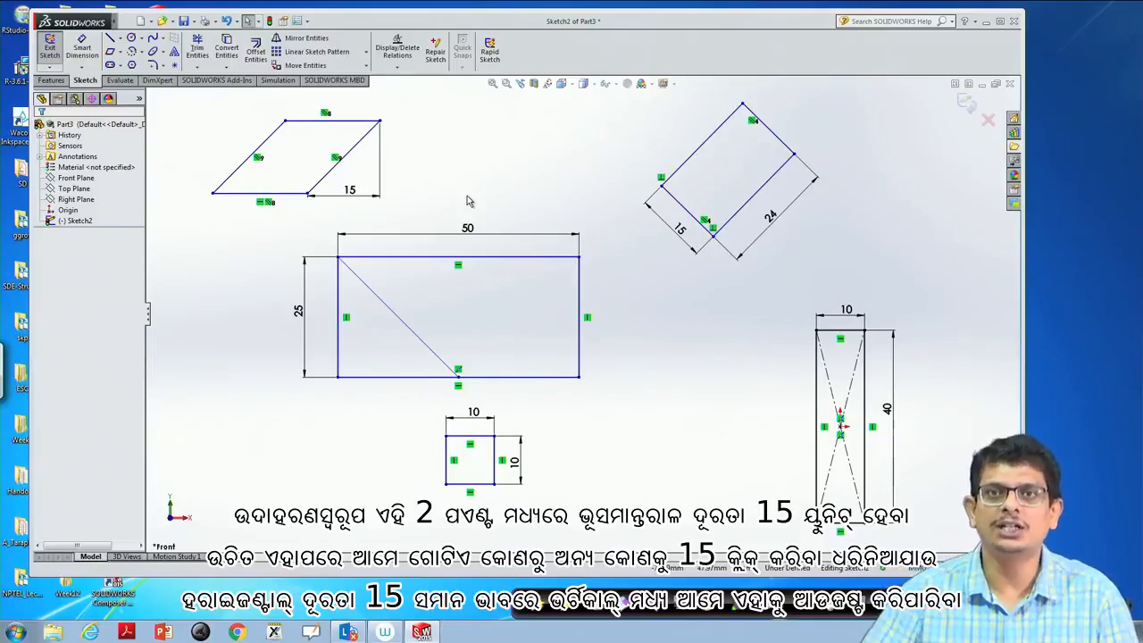
# - Sketch a corner rectangle about 24.7 × 11.5 mm above the 50 × 25 mm rectangle, between the parallelogram and the tilted rectangle
pyautogui.click(120, 54)
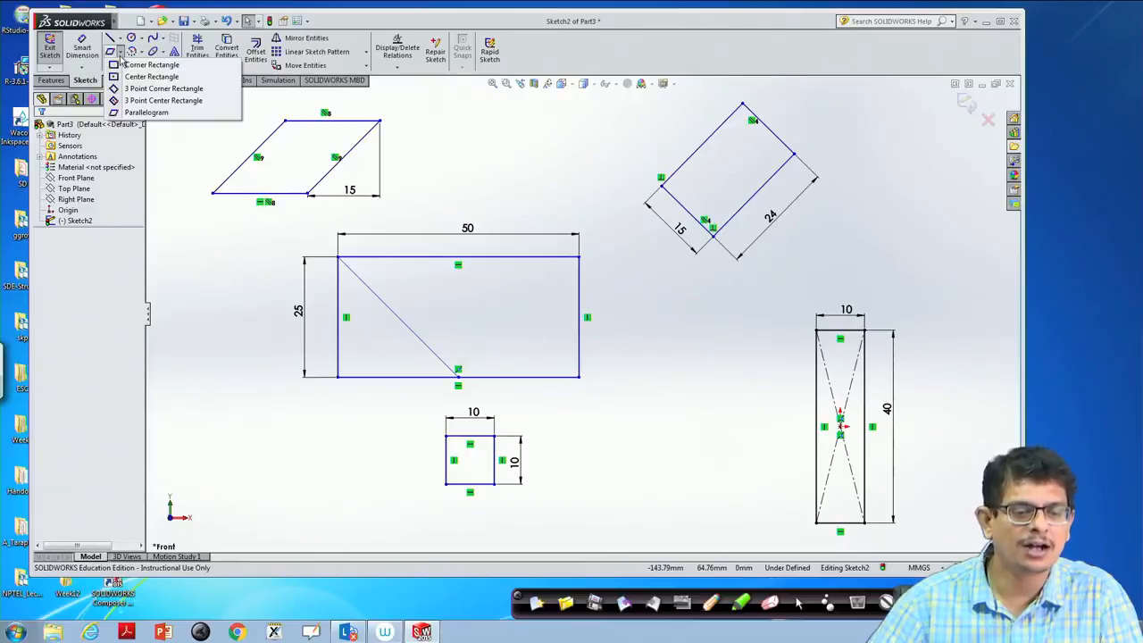
pyautogui.click(121, 54)
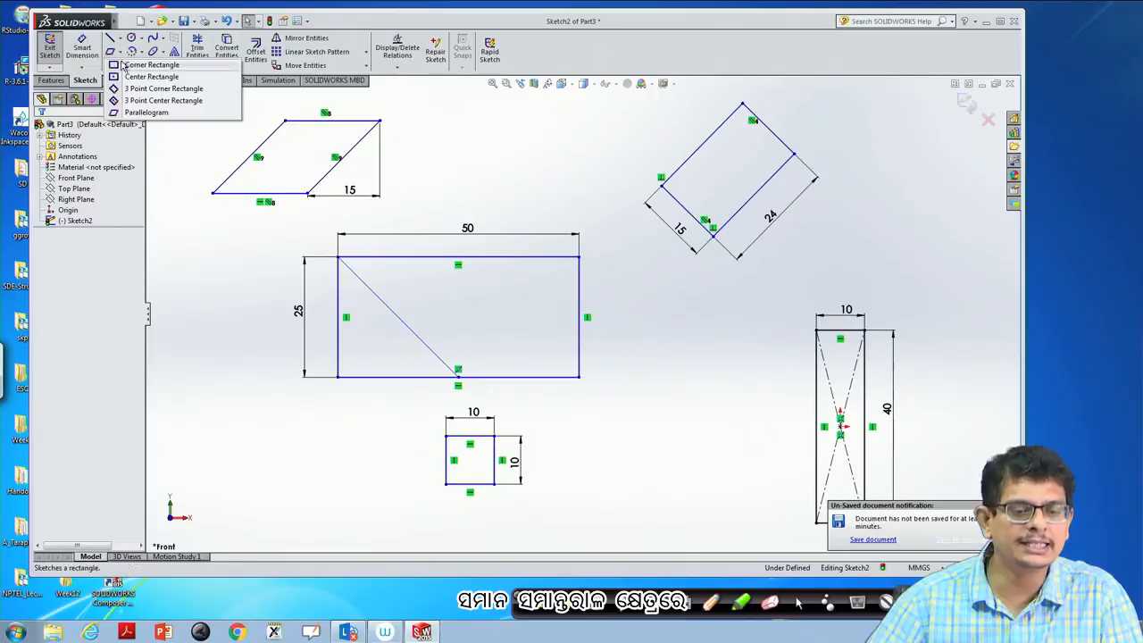
pyautogui.click(130, 113)
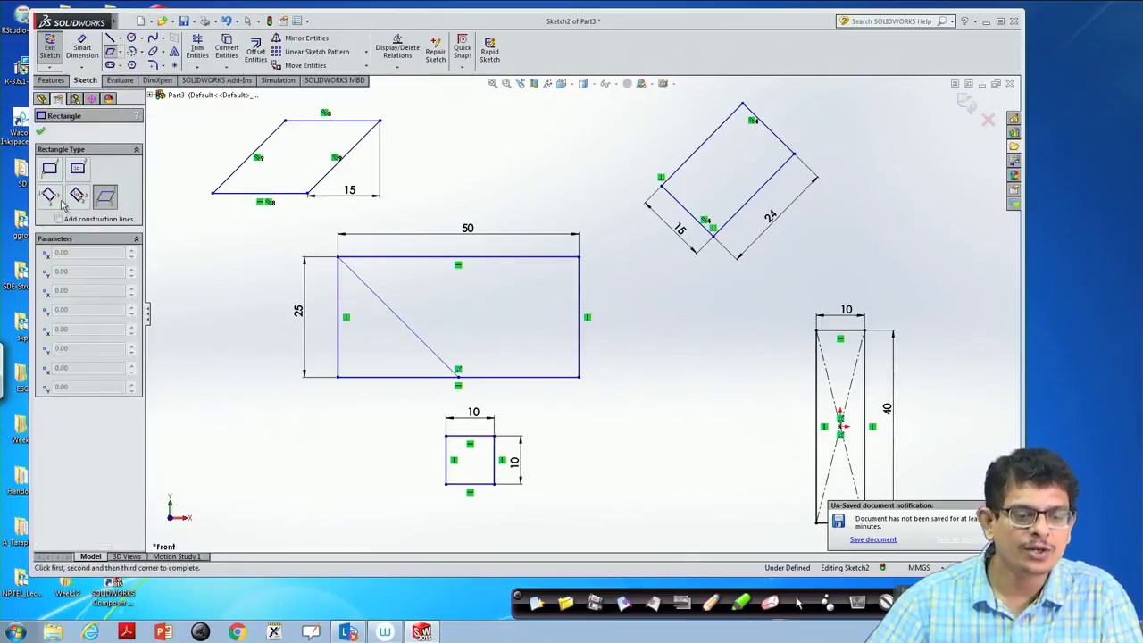
pyautogui.click(49, 168)
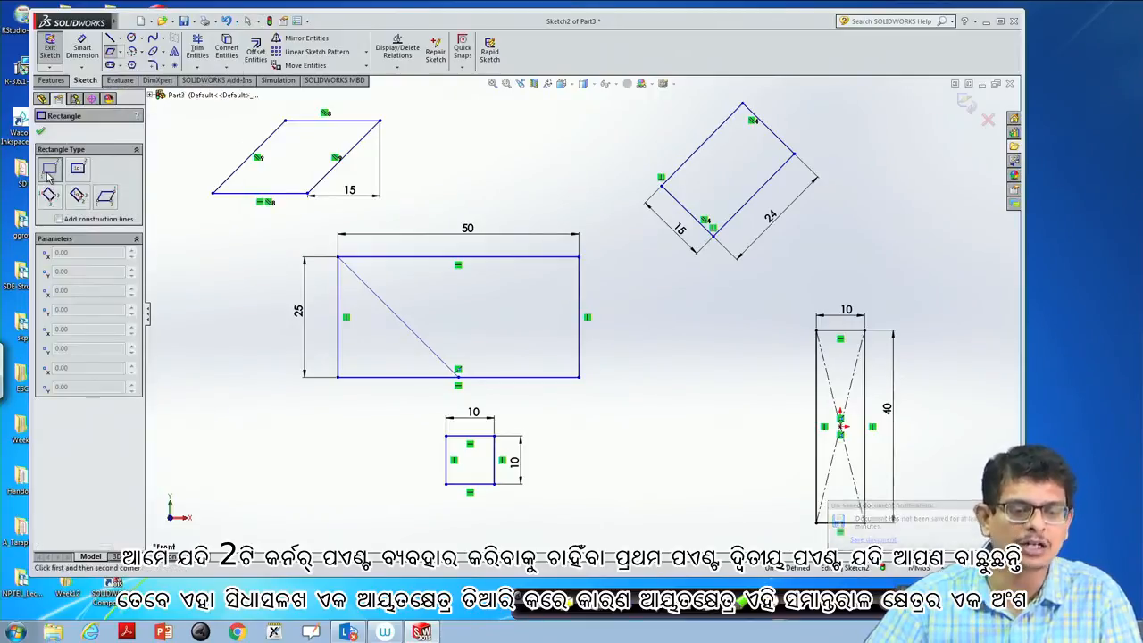
pyautogui.click(482, 171)
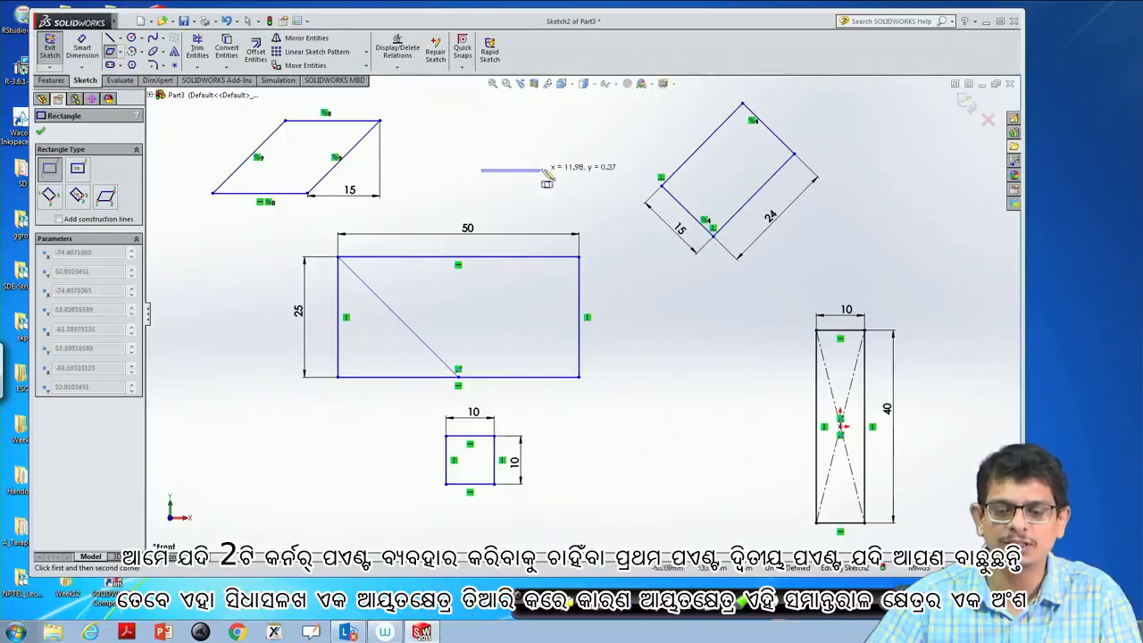
pyautogui.click(601, 117)
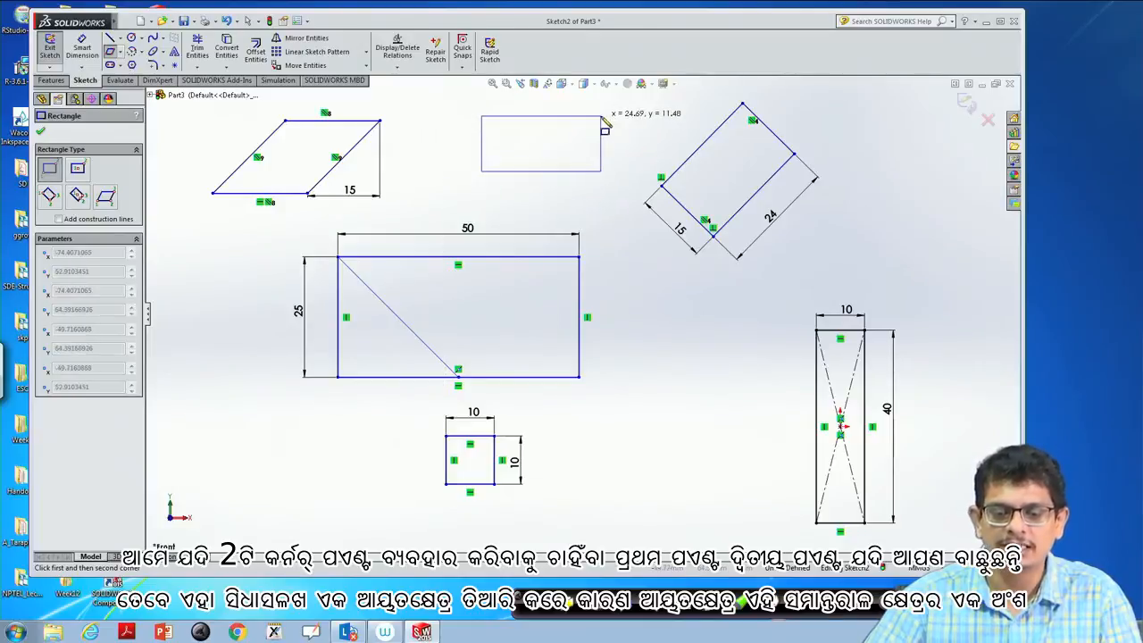
pyautogui.press('Escape')
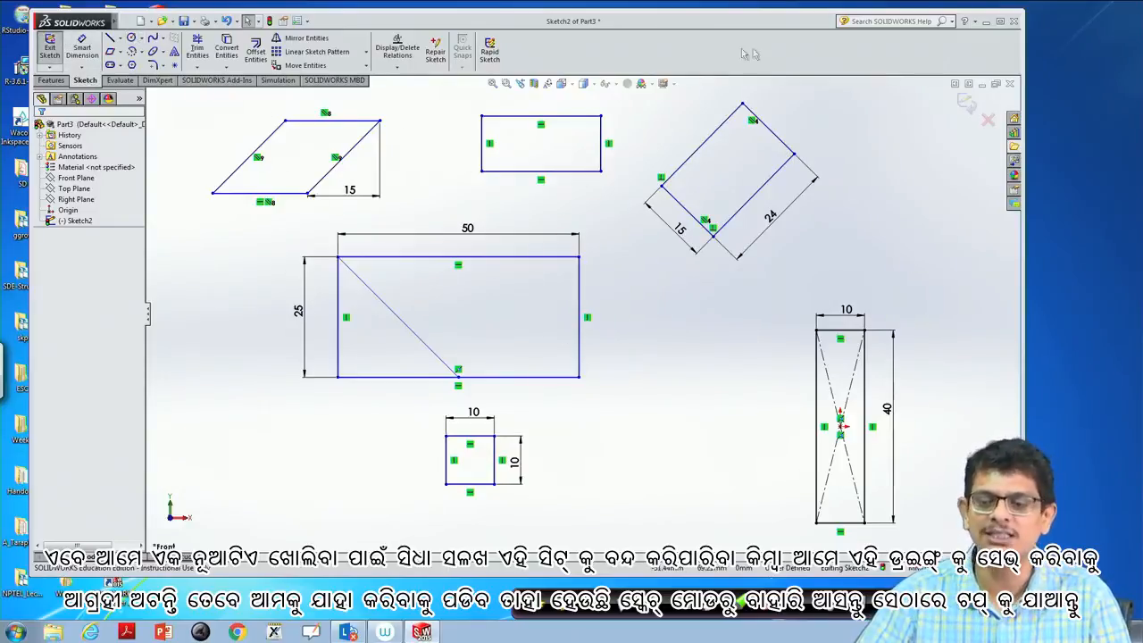
# - Exit the sketch and start saving the part
pyautogui.click(972, 105)
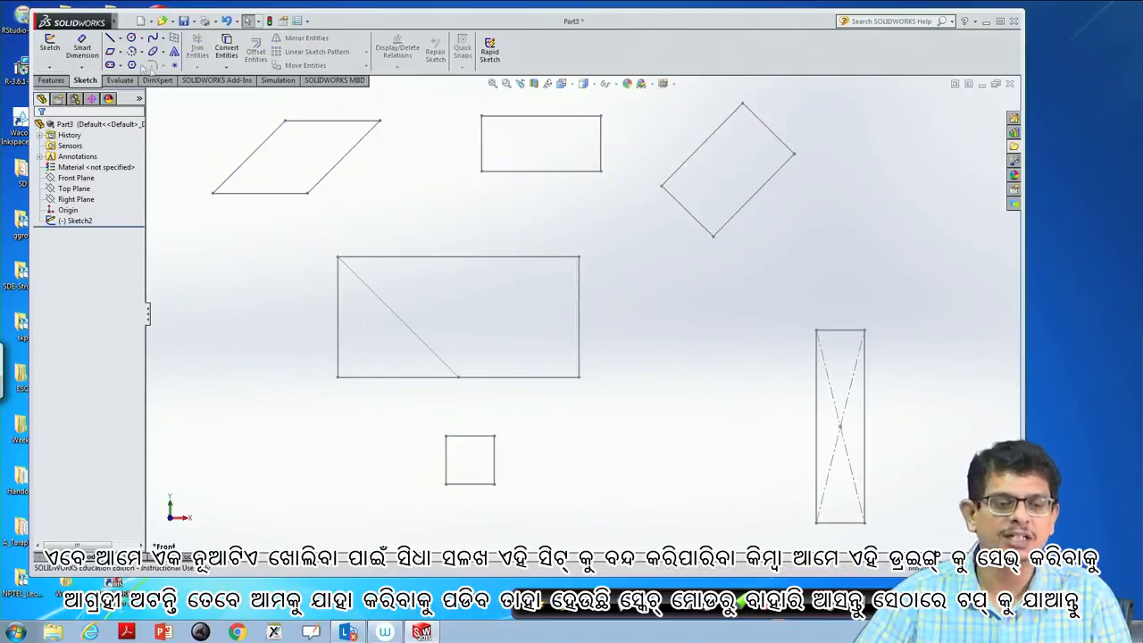
pyautogui.click(127, 22)
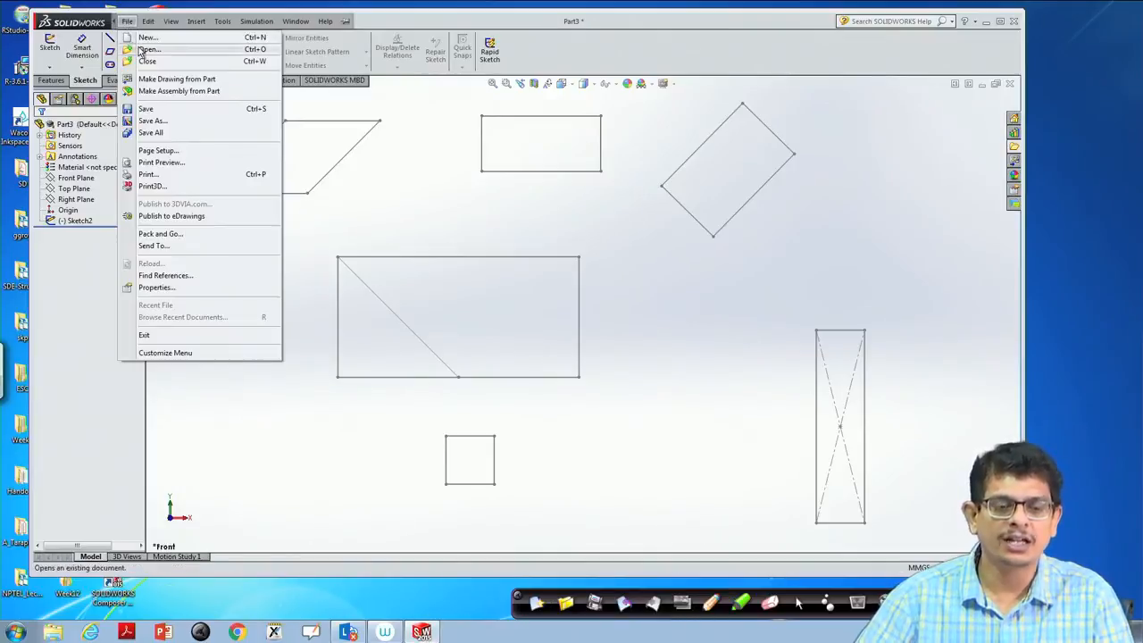
pyautogui.click(144, 109)
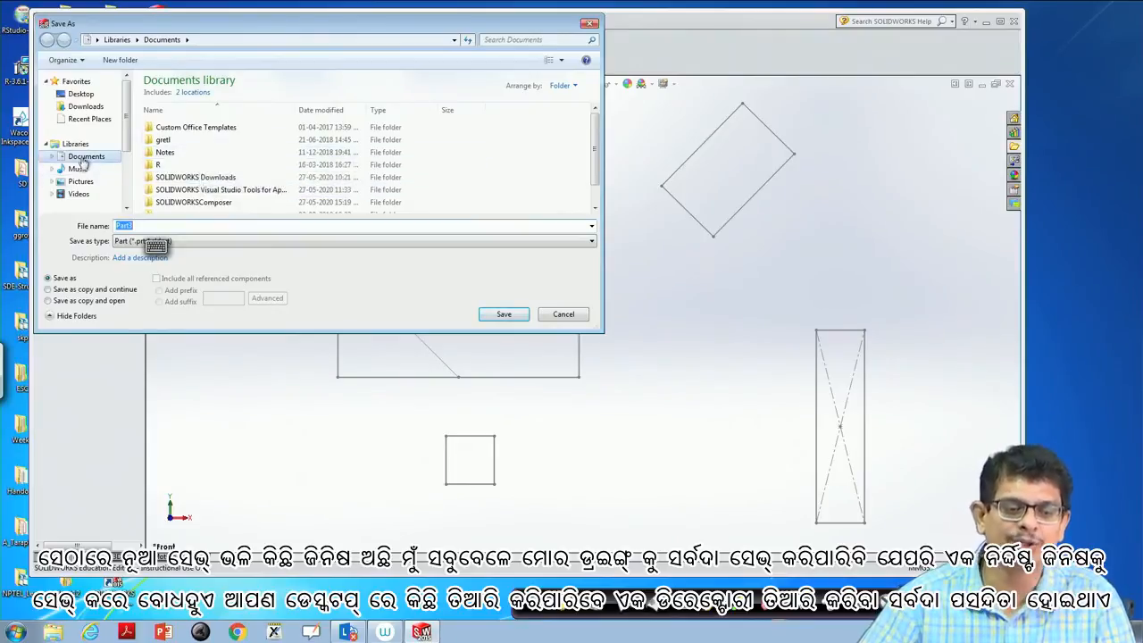
# - Create a folder named Drawing_prac on the Desktop and open it as the save location
pyautogui.click(82, 95)
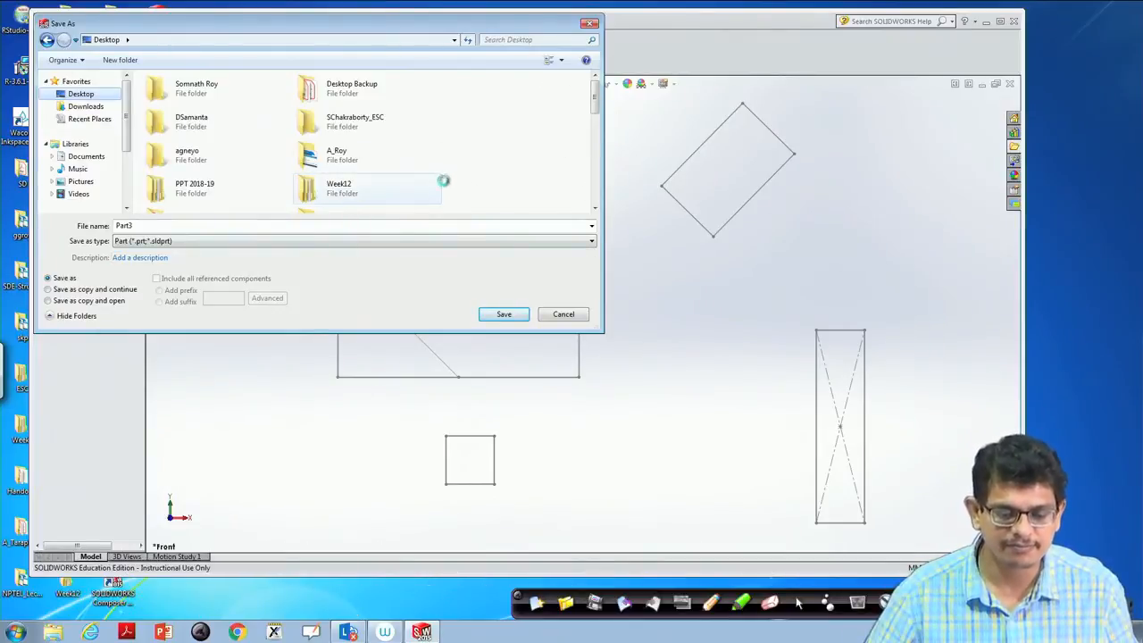
pyautogui.click(121, 59)
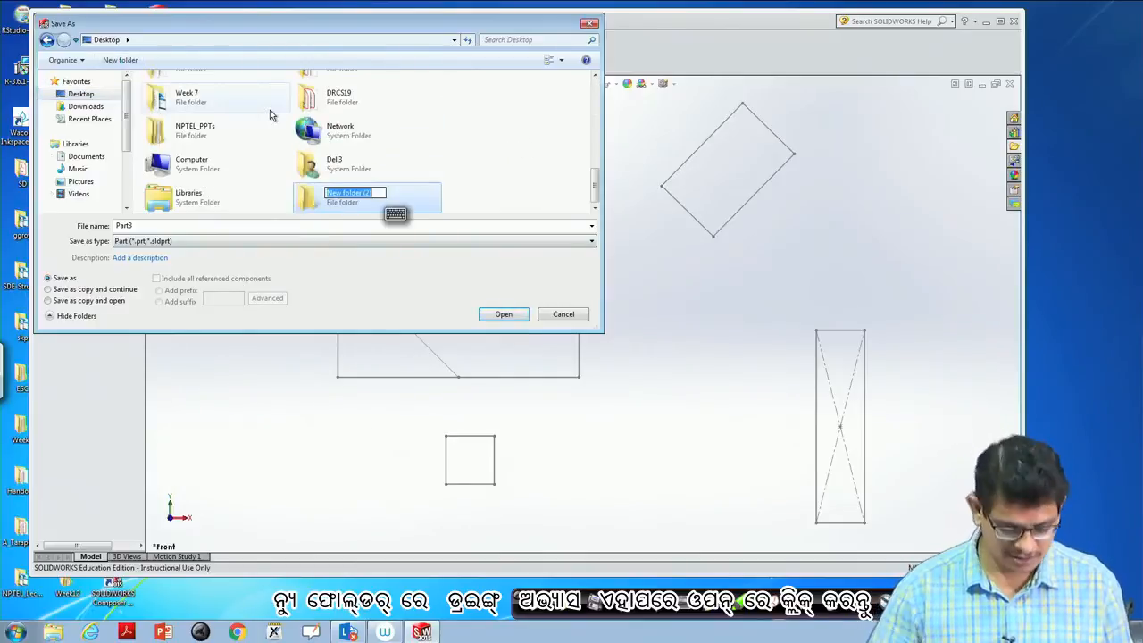
pyautogui.write('Drawe')
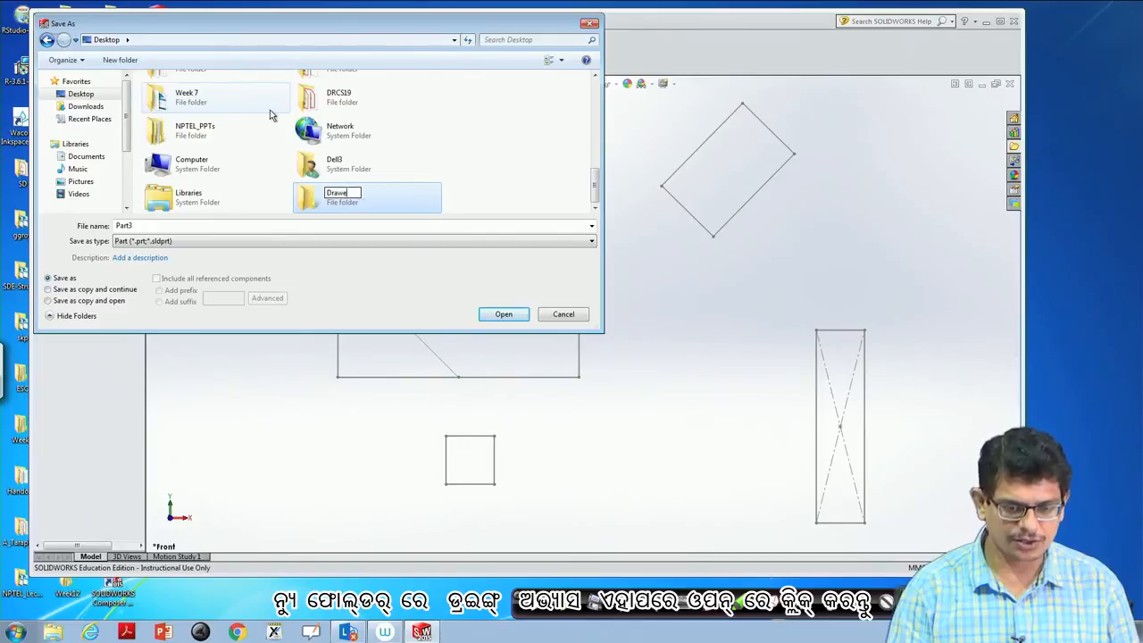
pyautogui.press('BackSpace')
pyautogui.write('in')
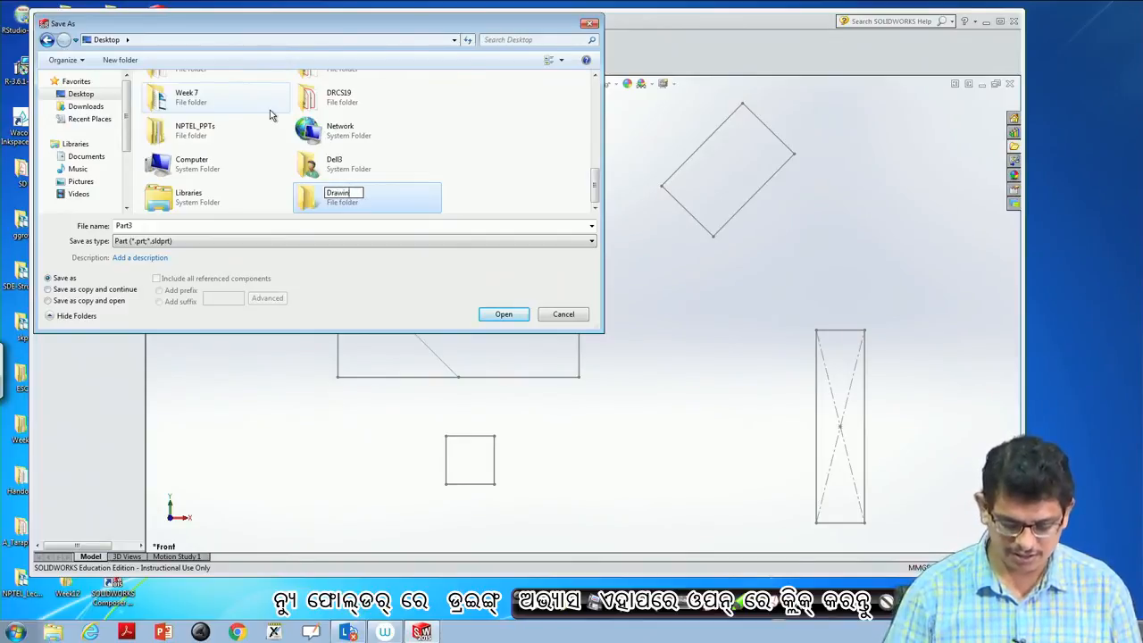
pyautogui.write('g_prac')
pyautogui.press('Return')
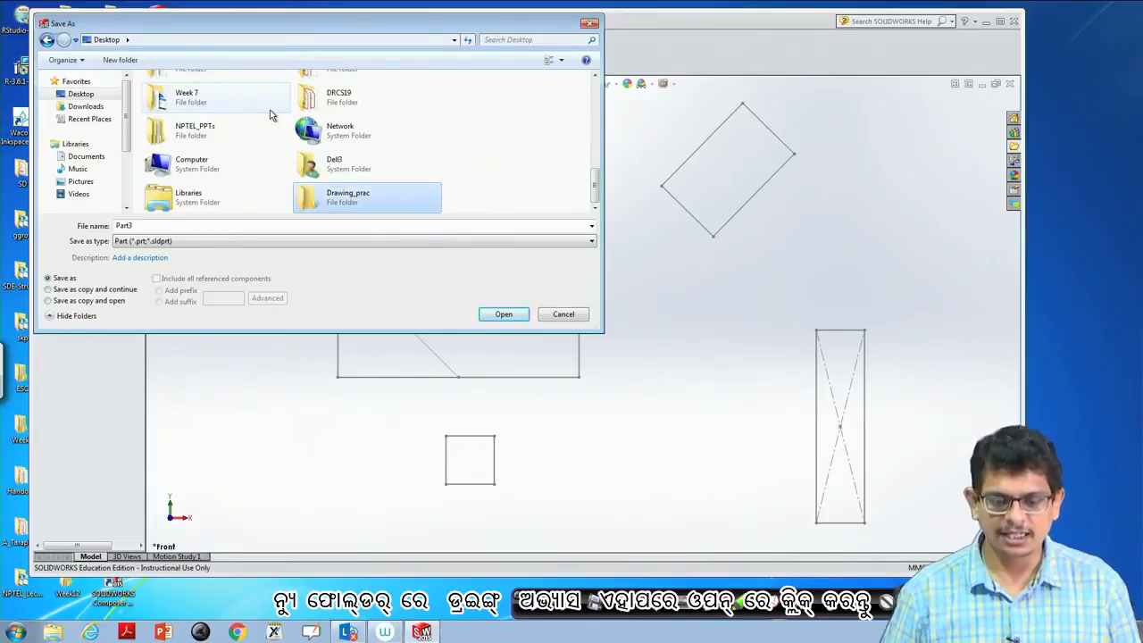
pyautogui.click(503, 315)
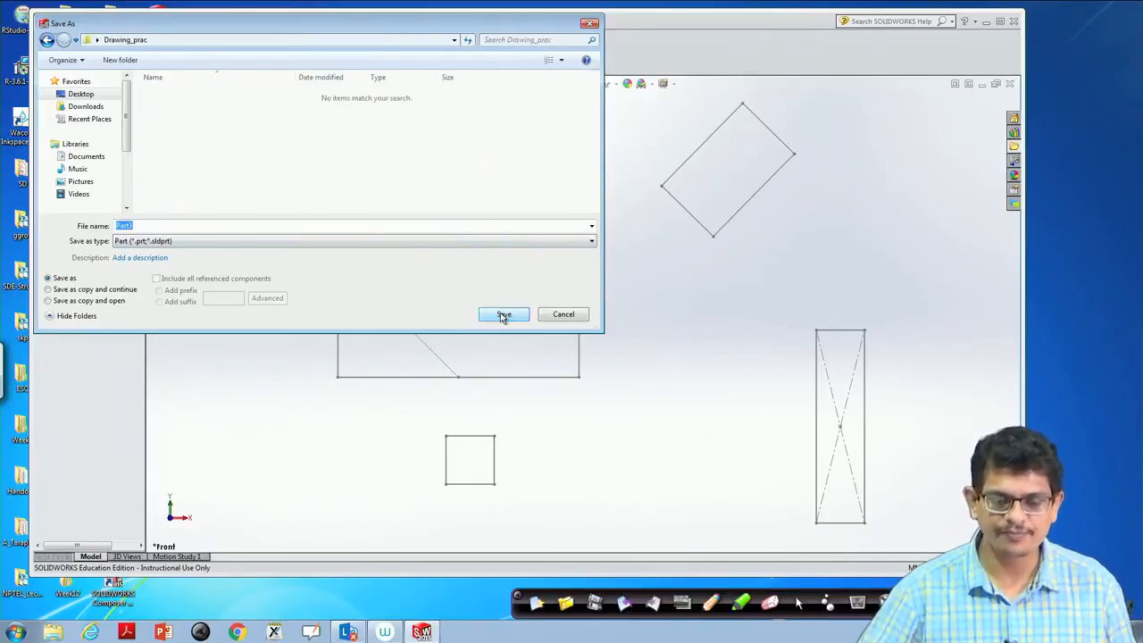
# - Name the file Part1_2D, keep the type Part (*.prt;*.sldprt) and save it in the Drawing_prac folder
pyautogui.click(140, 226)
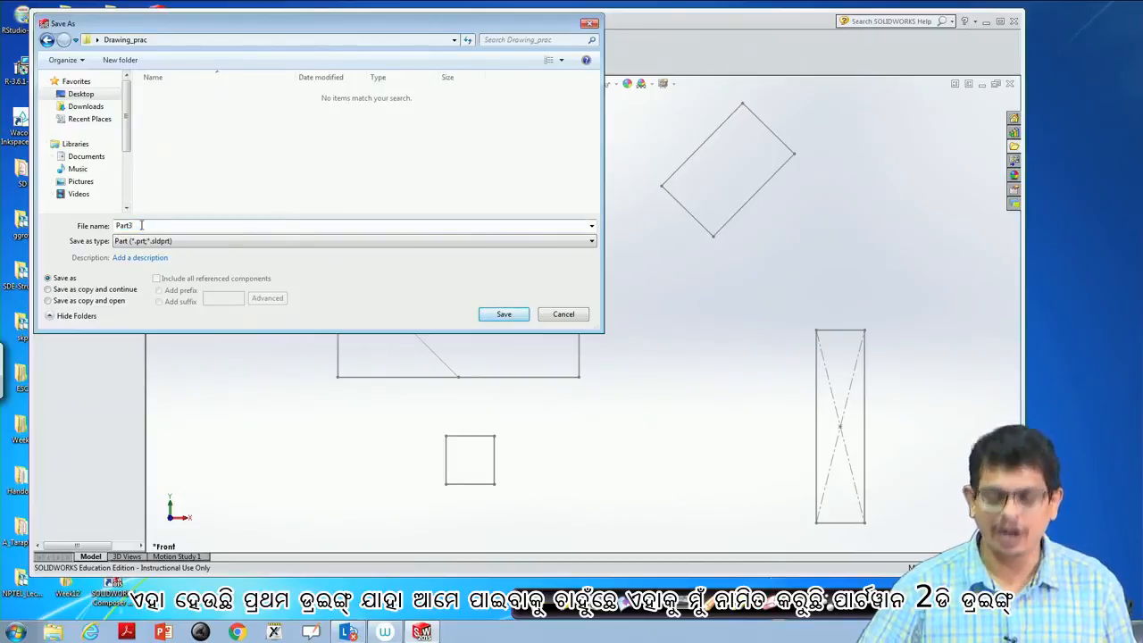
pyautogui.write('1_2D')
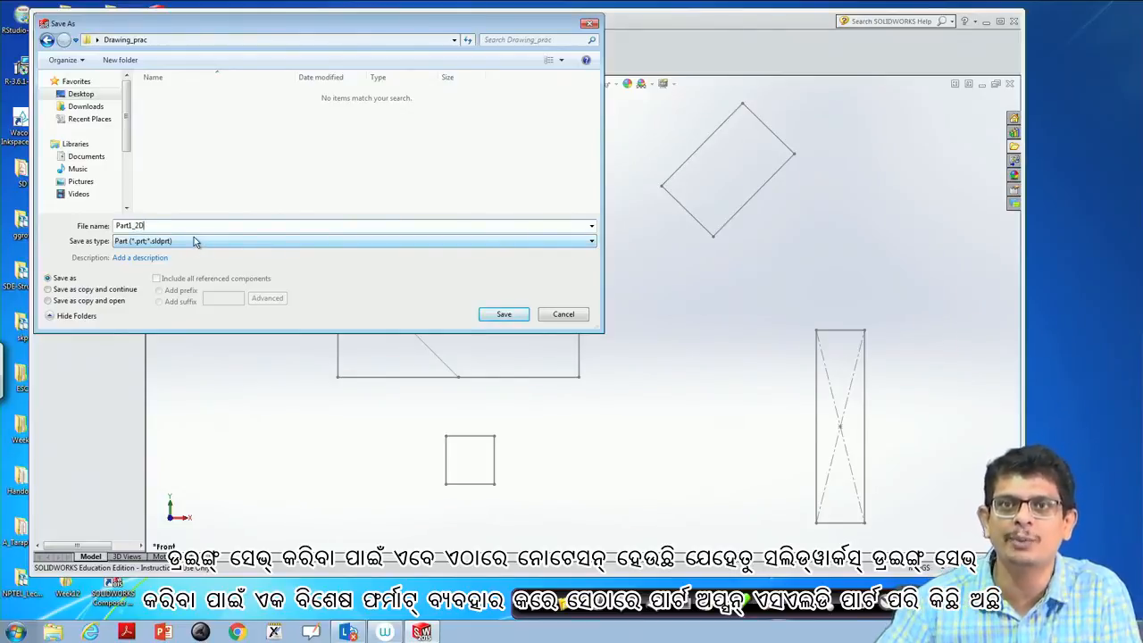
pyautogui.click(143, 241)
pyautogui.click(145, 252)
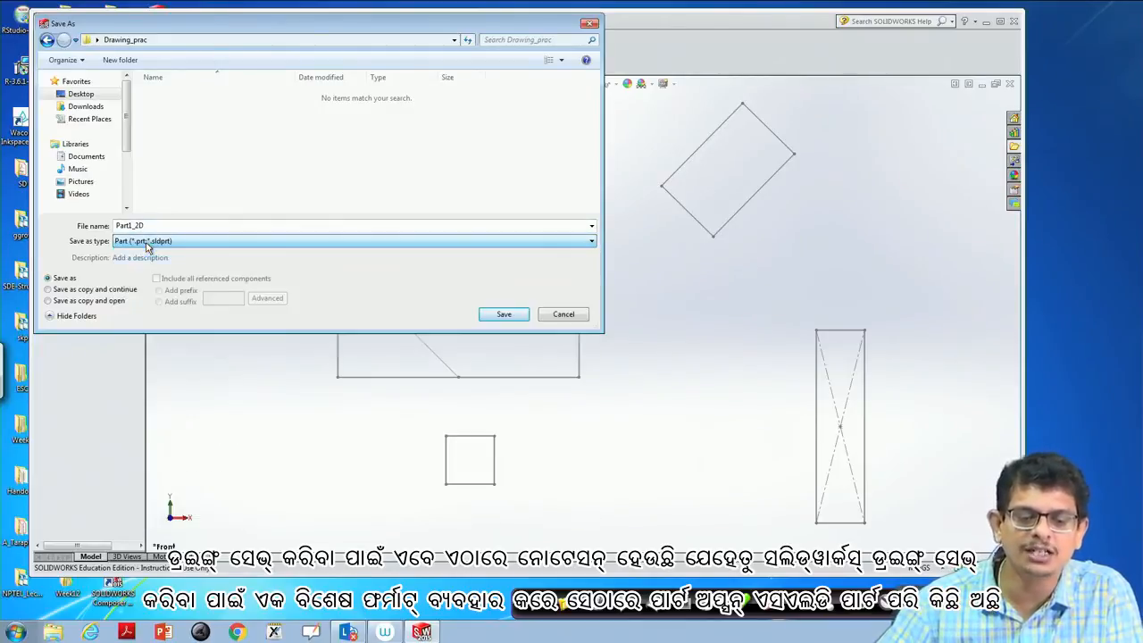
pyautogui.click(197, 250)
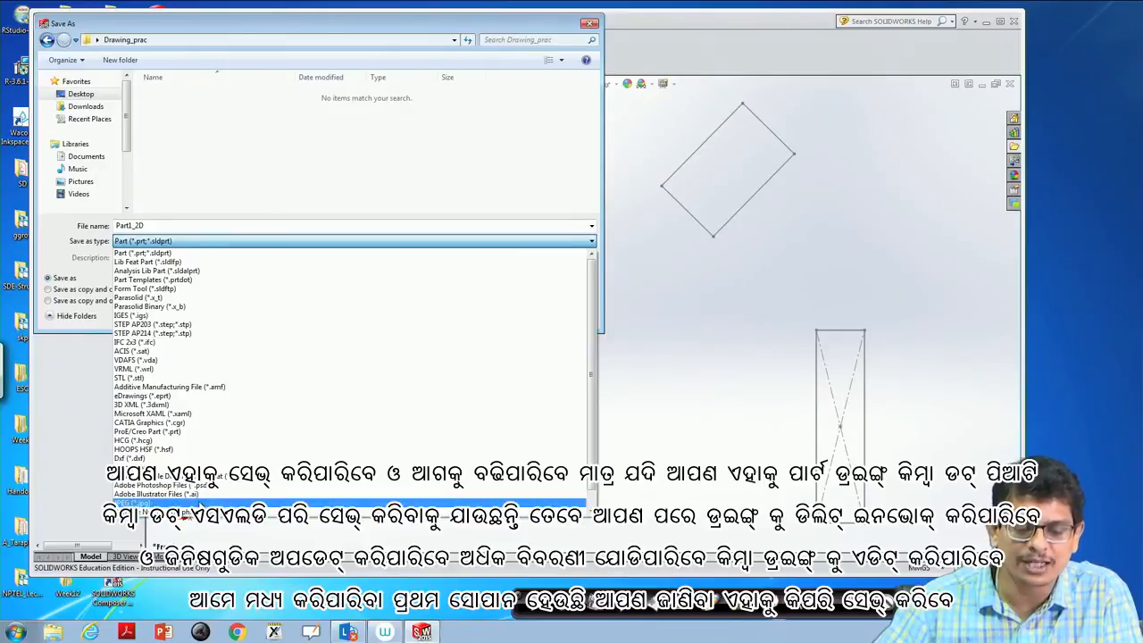
pyautogui.click(196, 240)
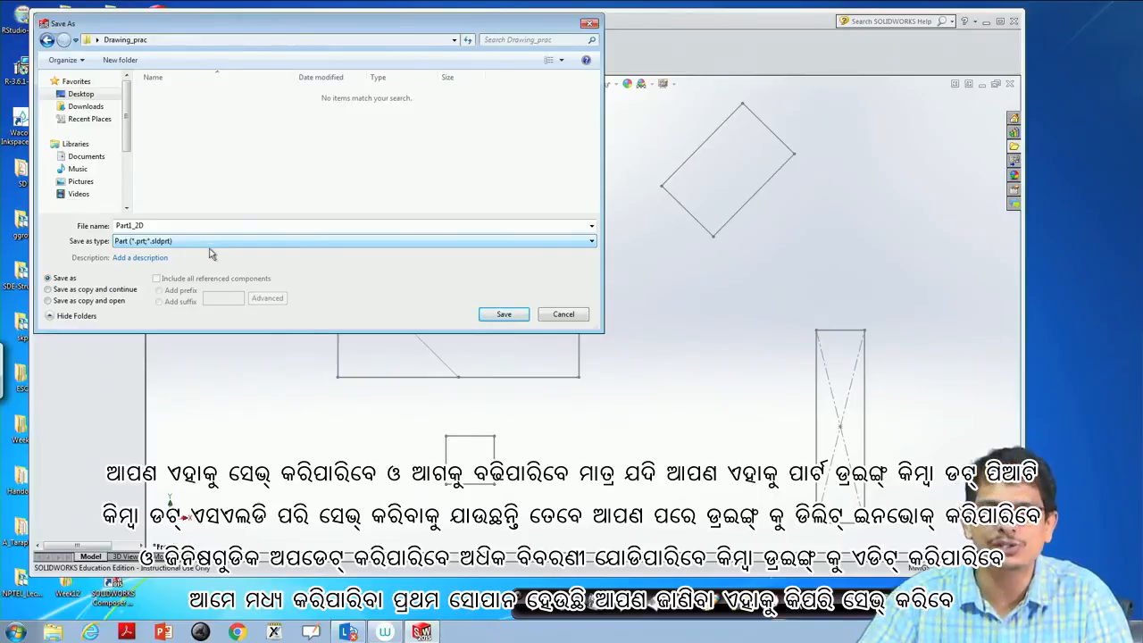
pyautogui.click(504, 316)
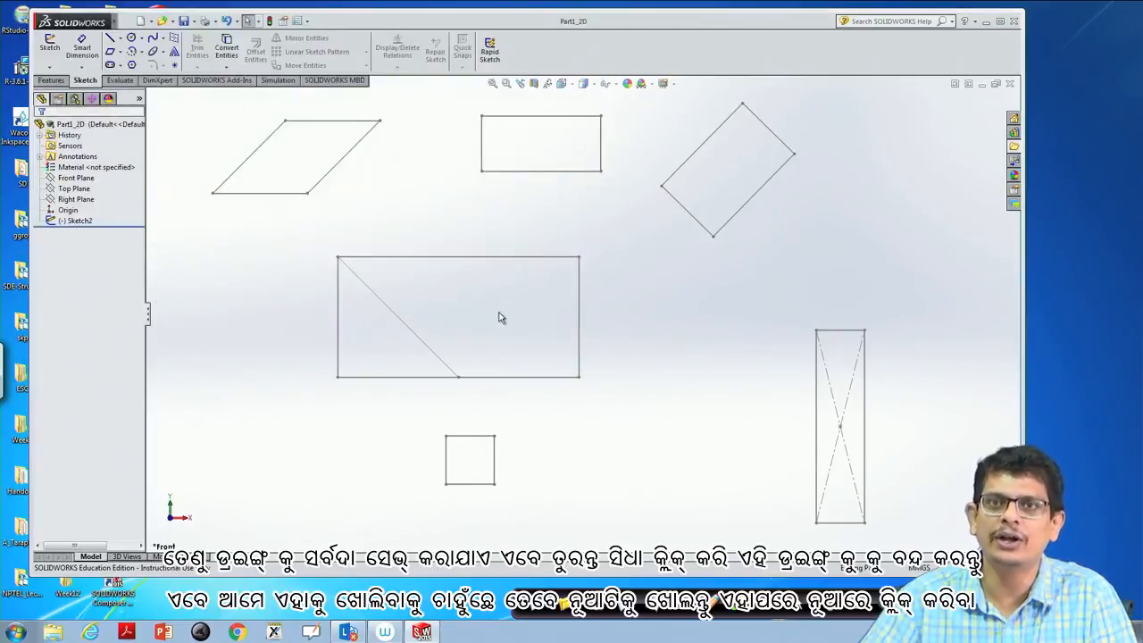
# - Close the part document and reopen Part1_2D from the recent documents
pyautogui.click(1010, 83)
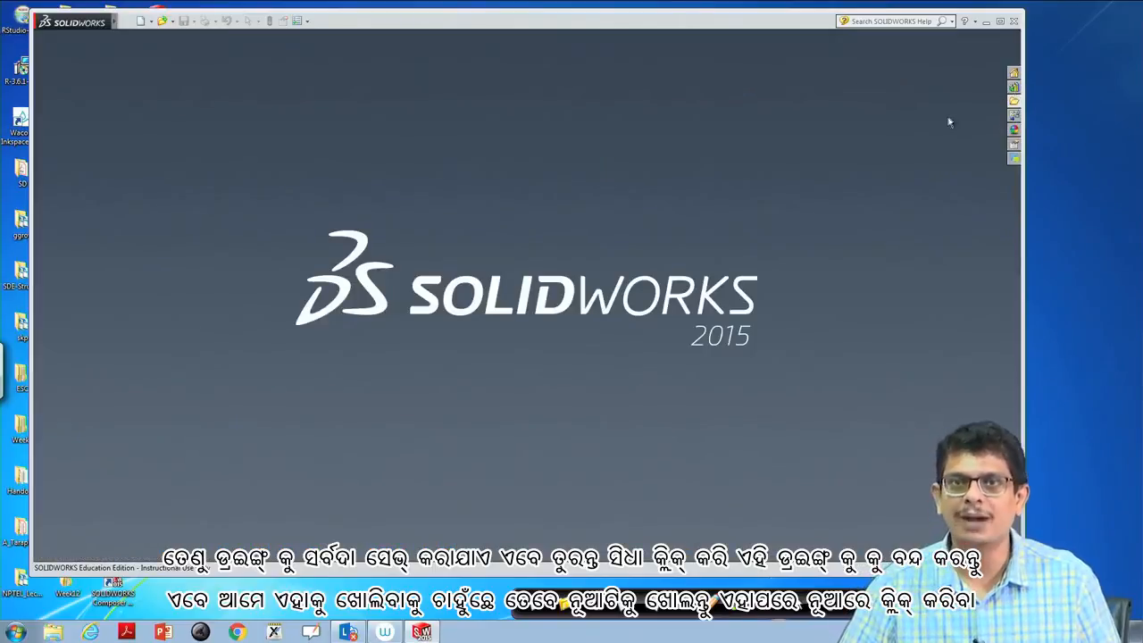
pyautogui.click(127, 20)
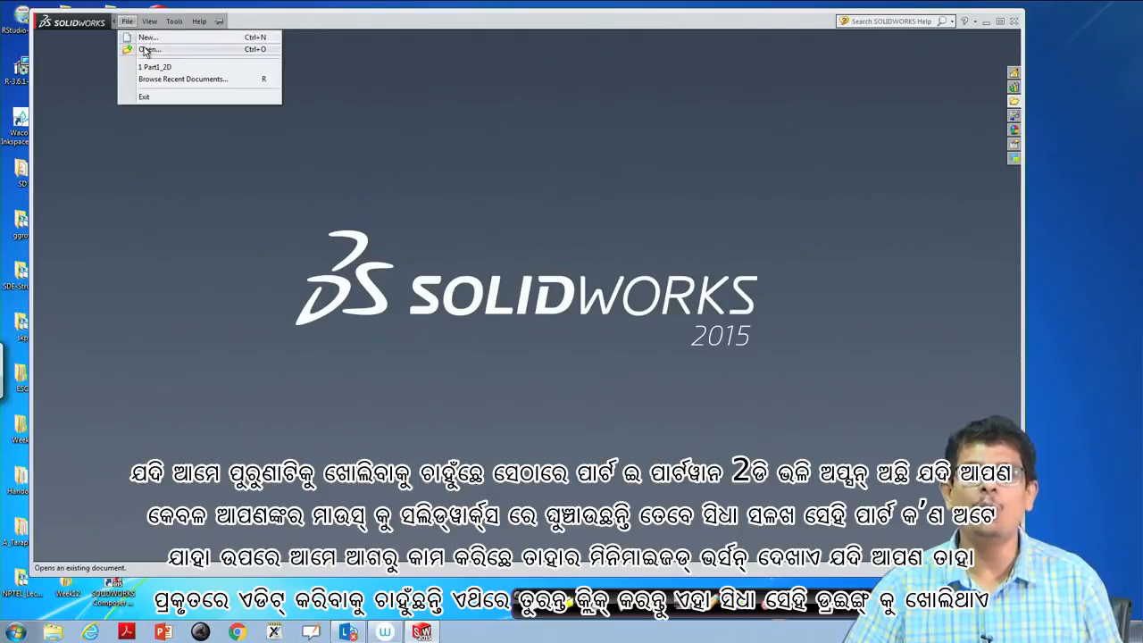
pyautogui.moveTo(155, 73)
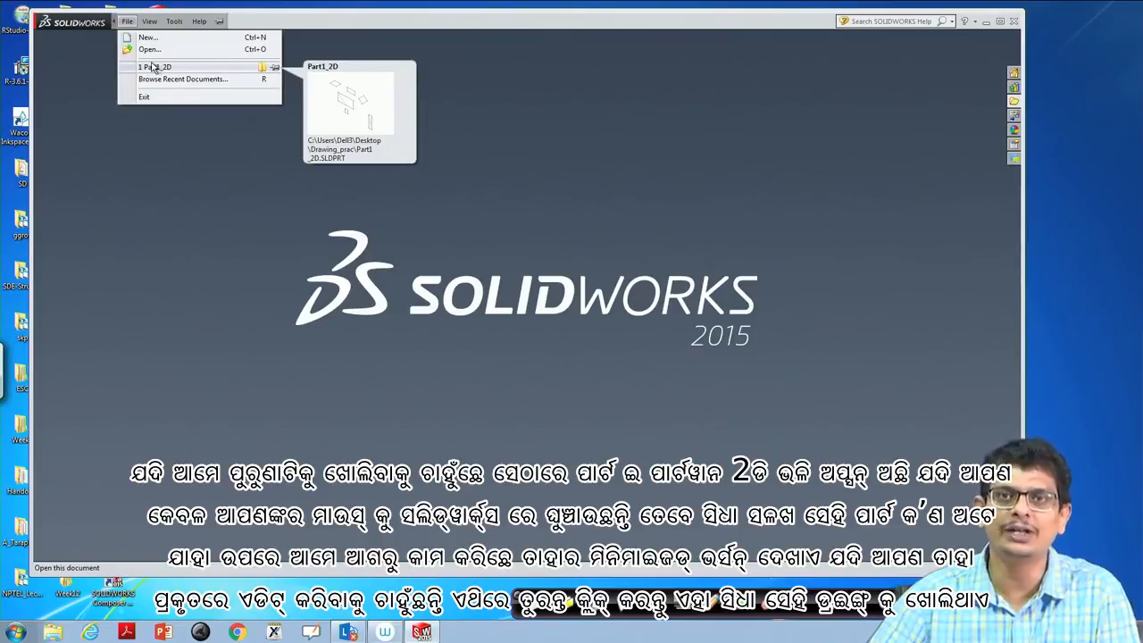
pyautogui.click(154, 68)
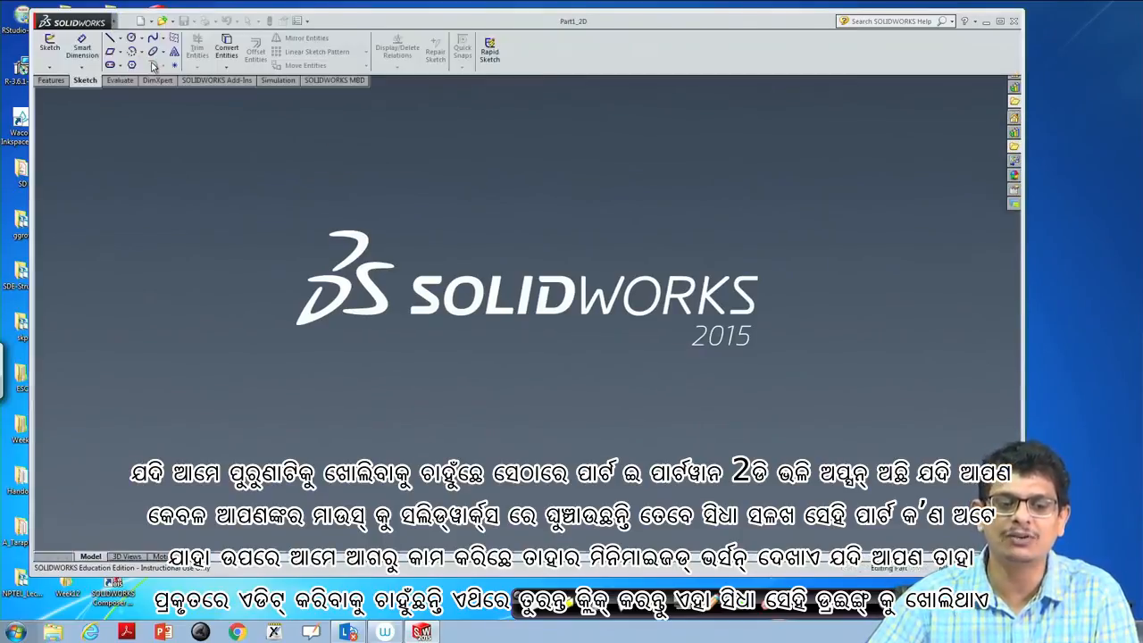